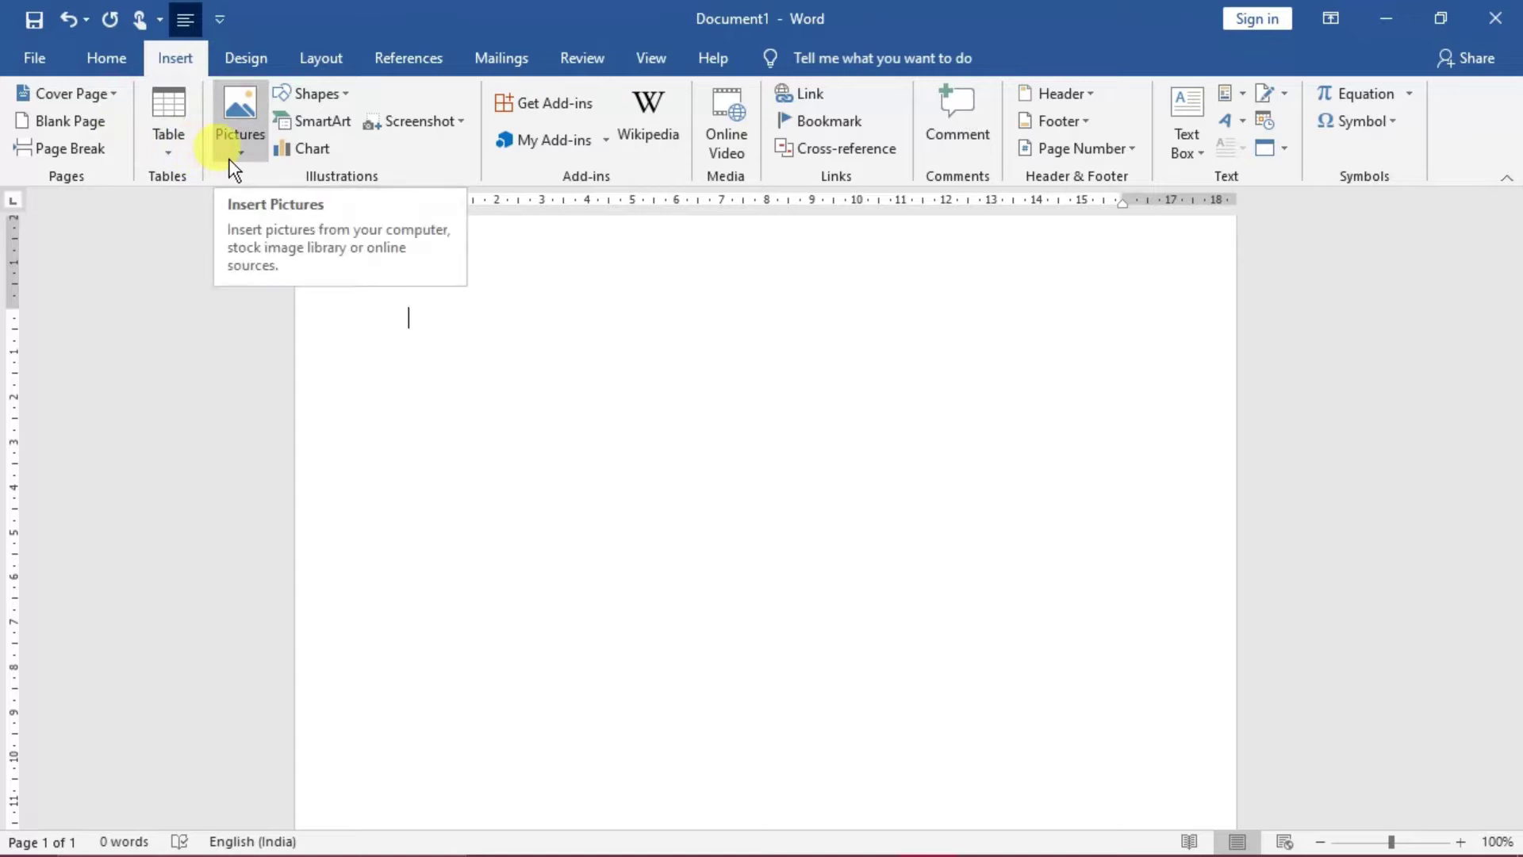
- Insert ex1.jpg from the device's Pictures folder and stretch the picture to about 8.26 cm high
click(121, 56)
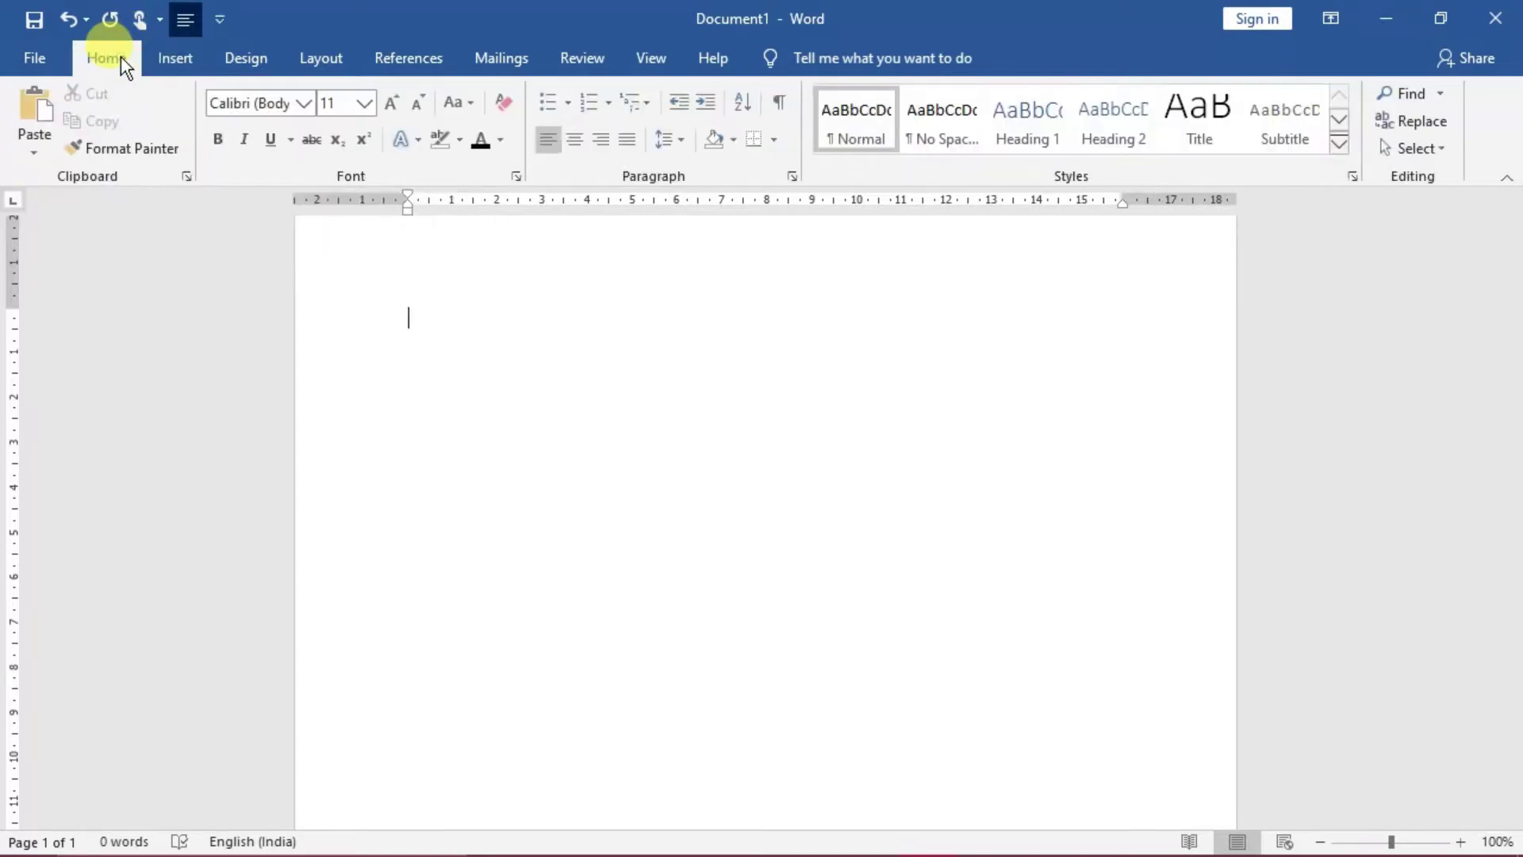
click(170, 58)
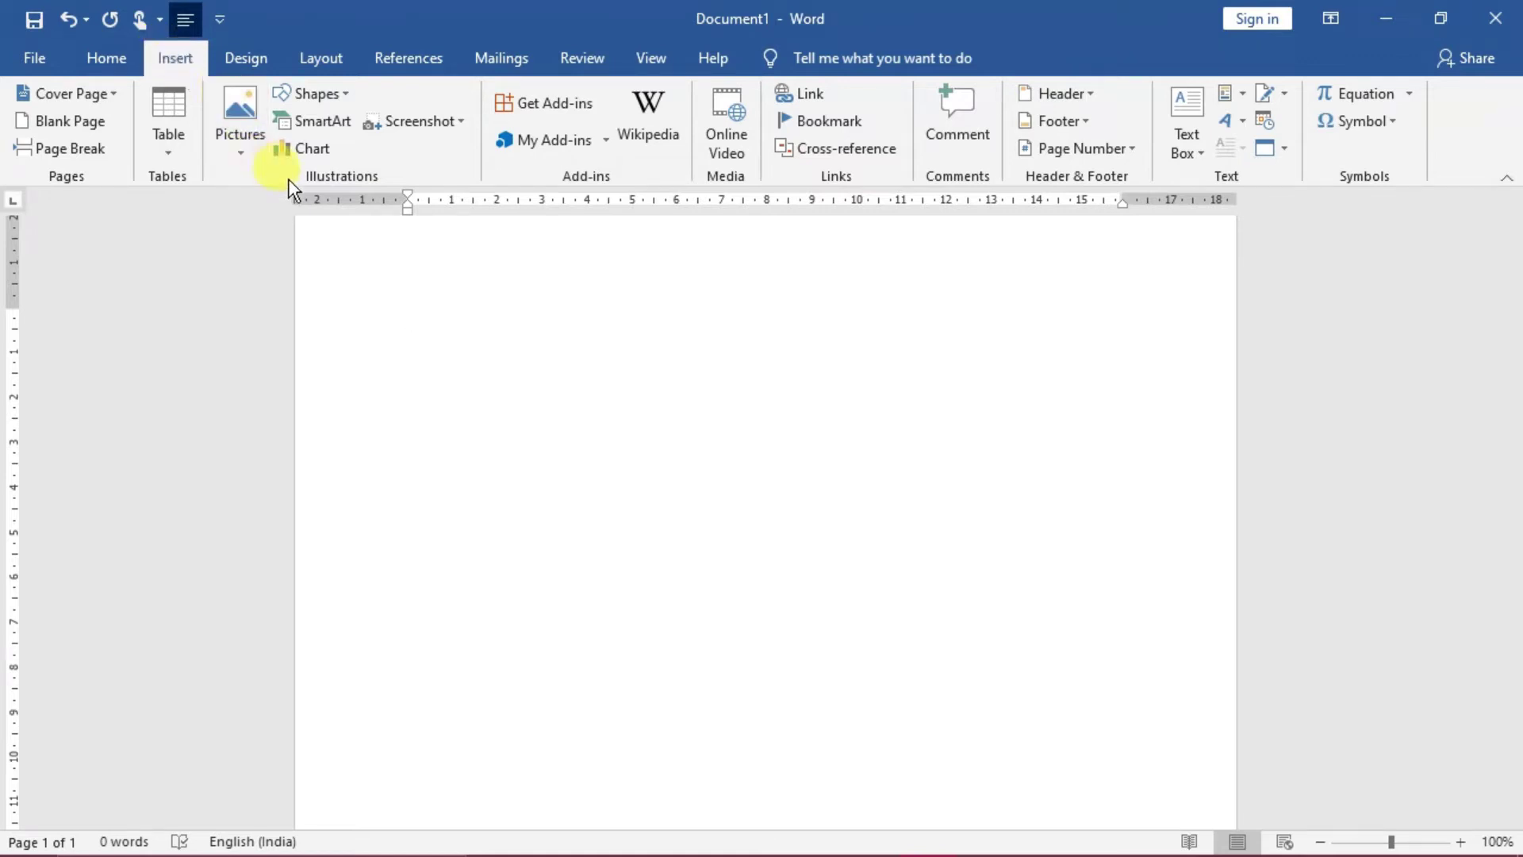
click(241, 148)
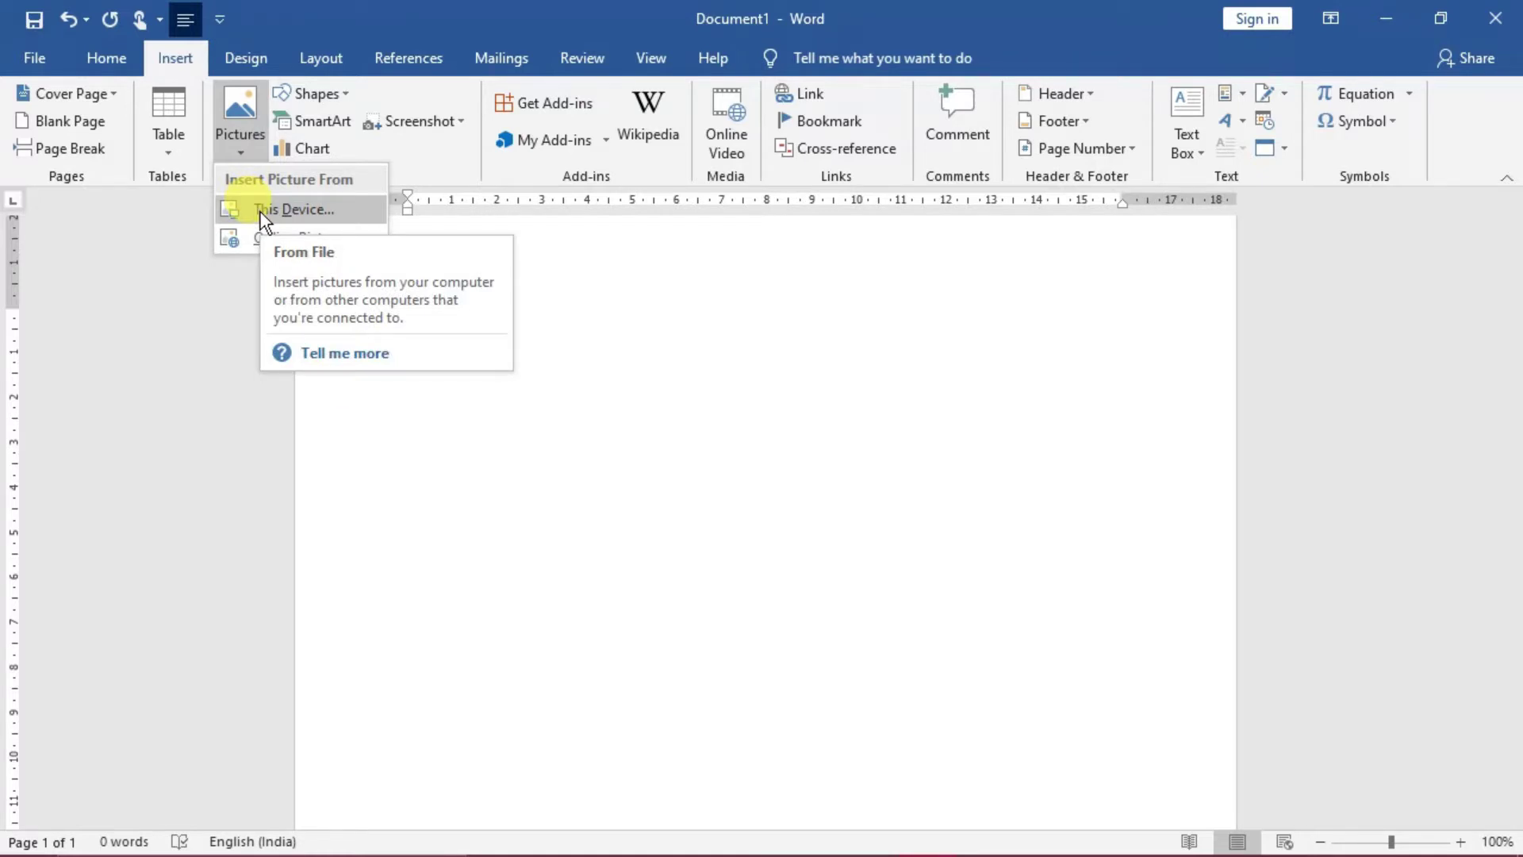
click(263, 217)
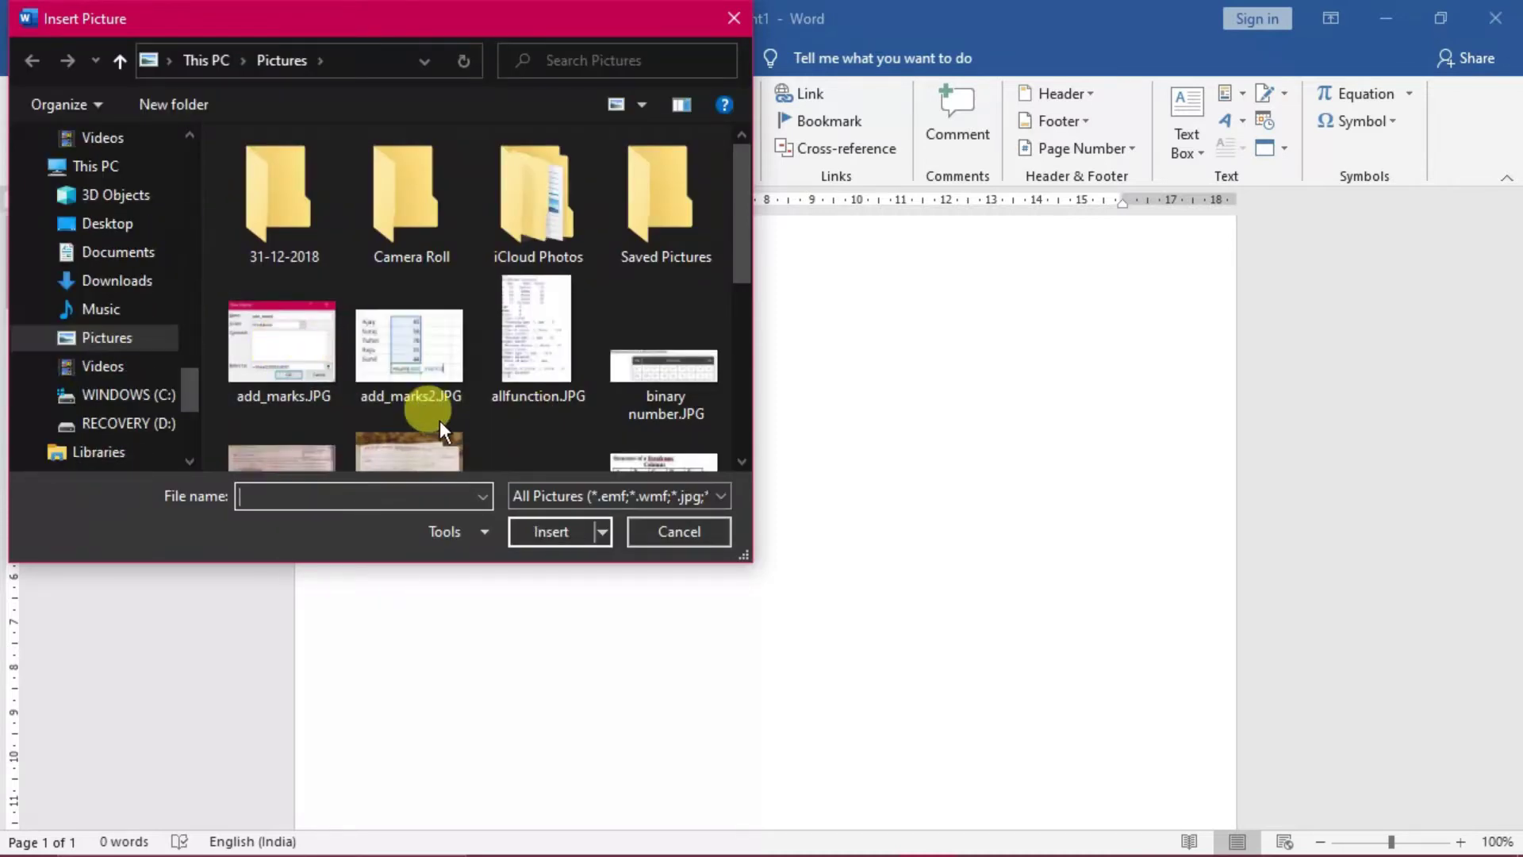
drag(747, 264, 731, 374)
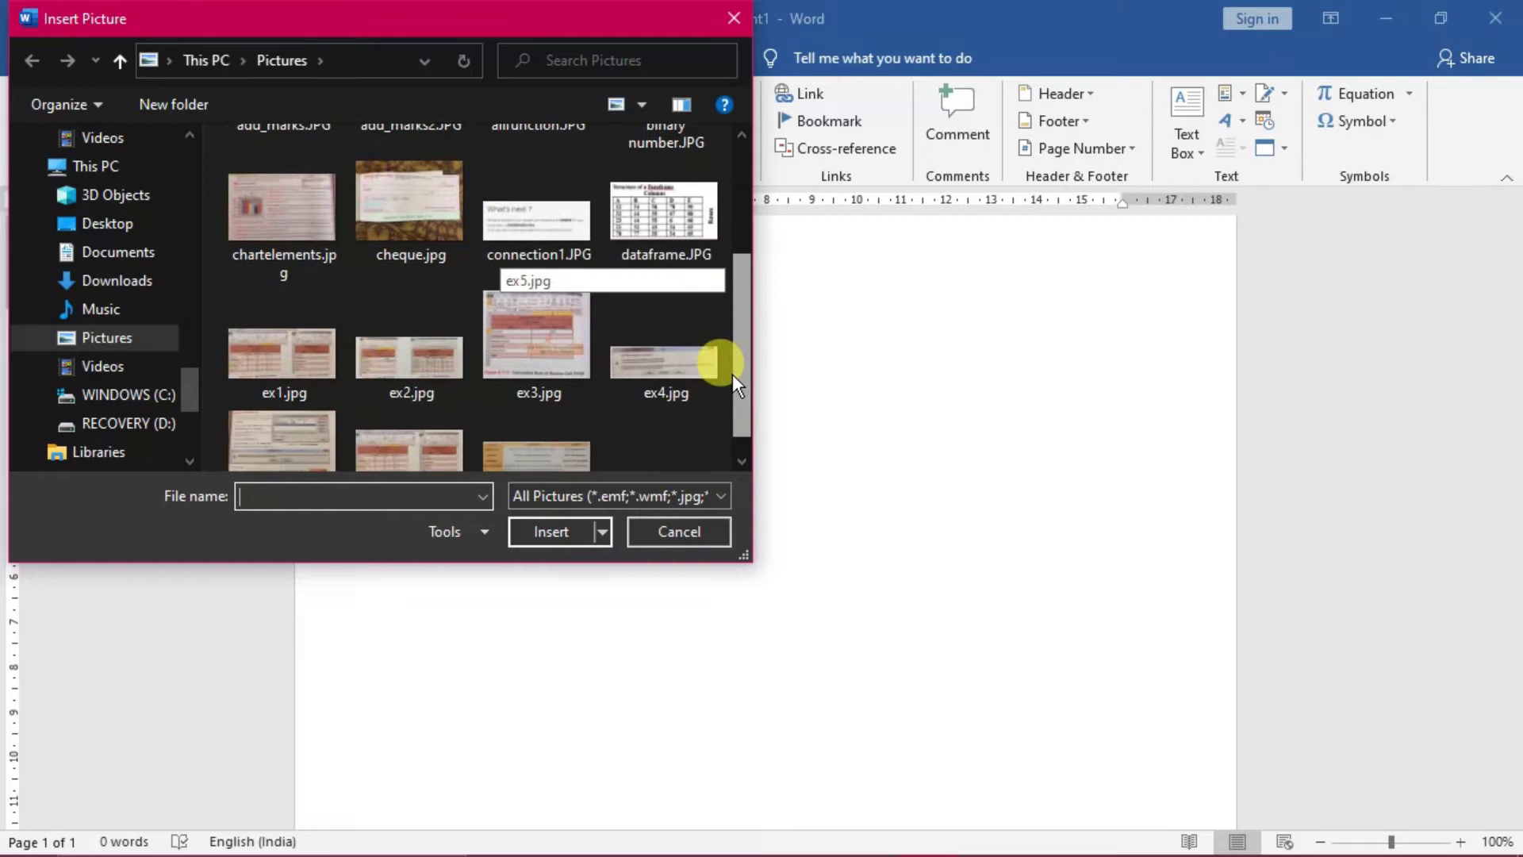
click(300, 354)
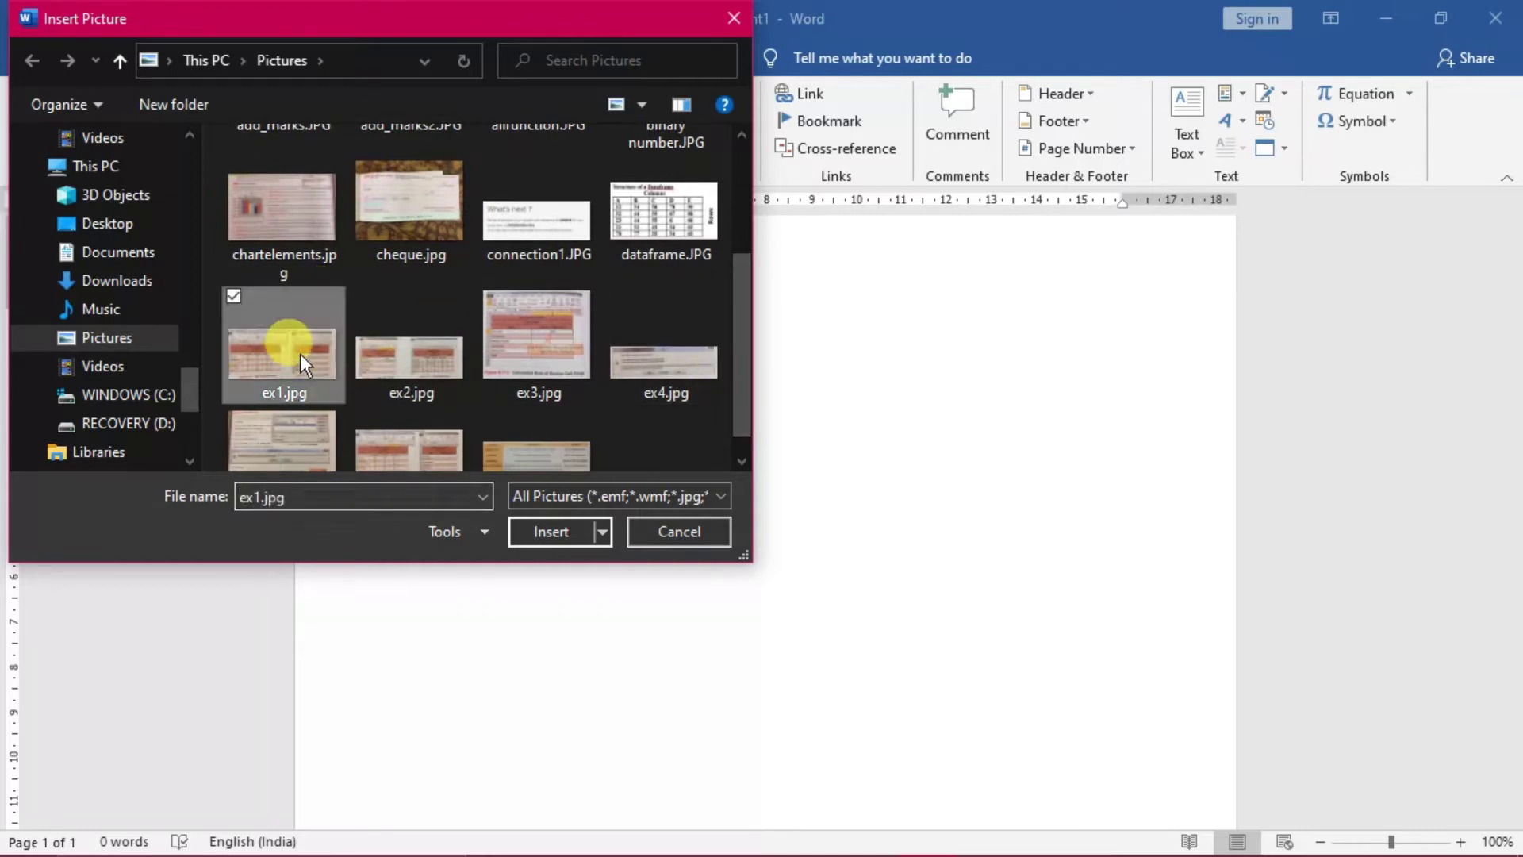
click(532, 529)
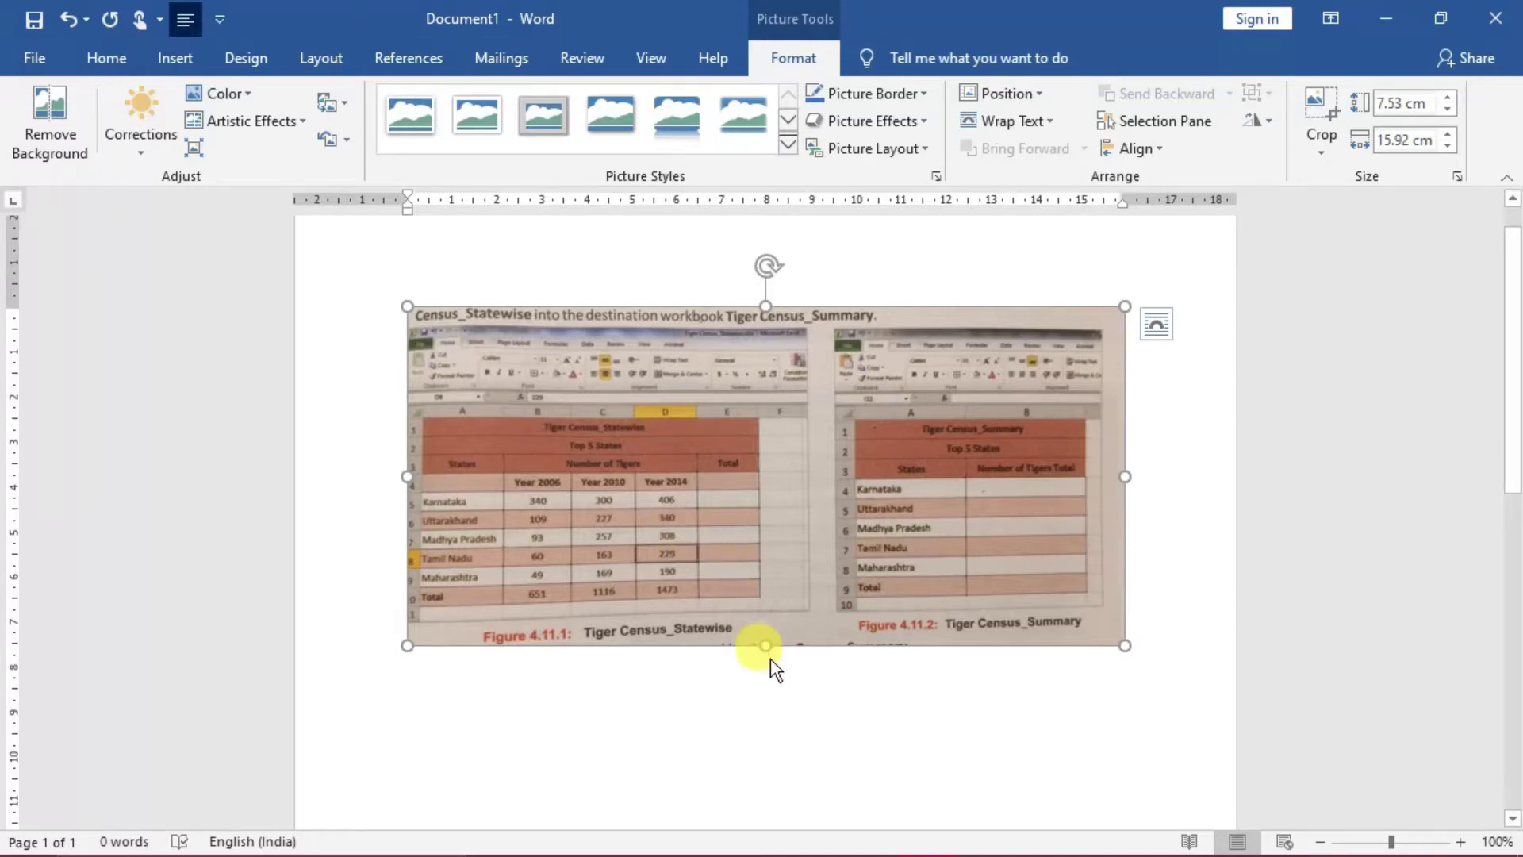
drag(769, 645, 766, 679)
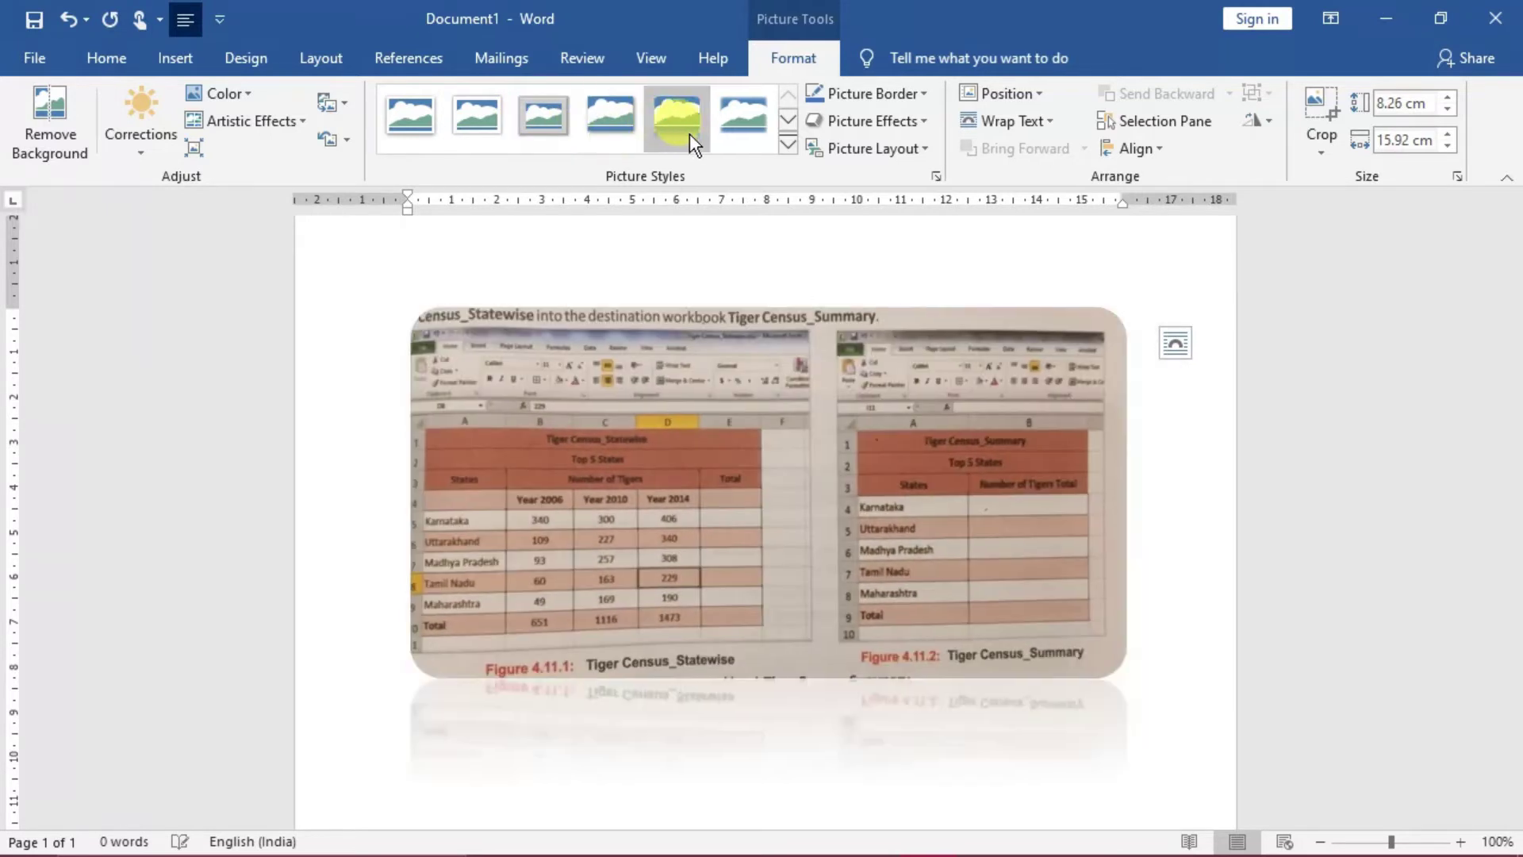
- Give the rounded picture a dark blue border and a half-height reflection that touches its lower edge
click(922, 96)
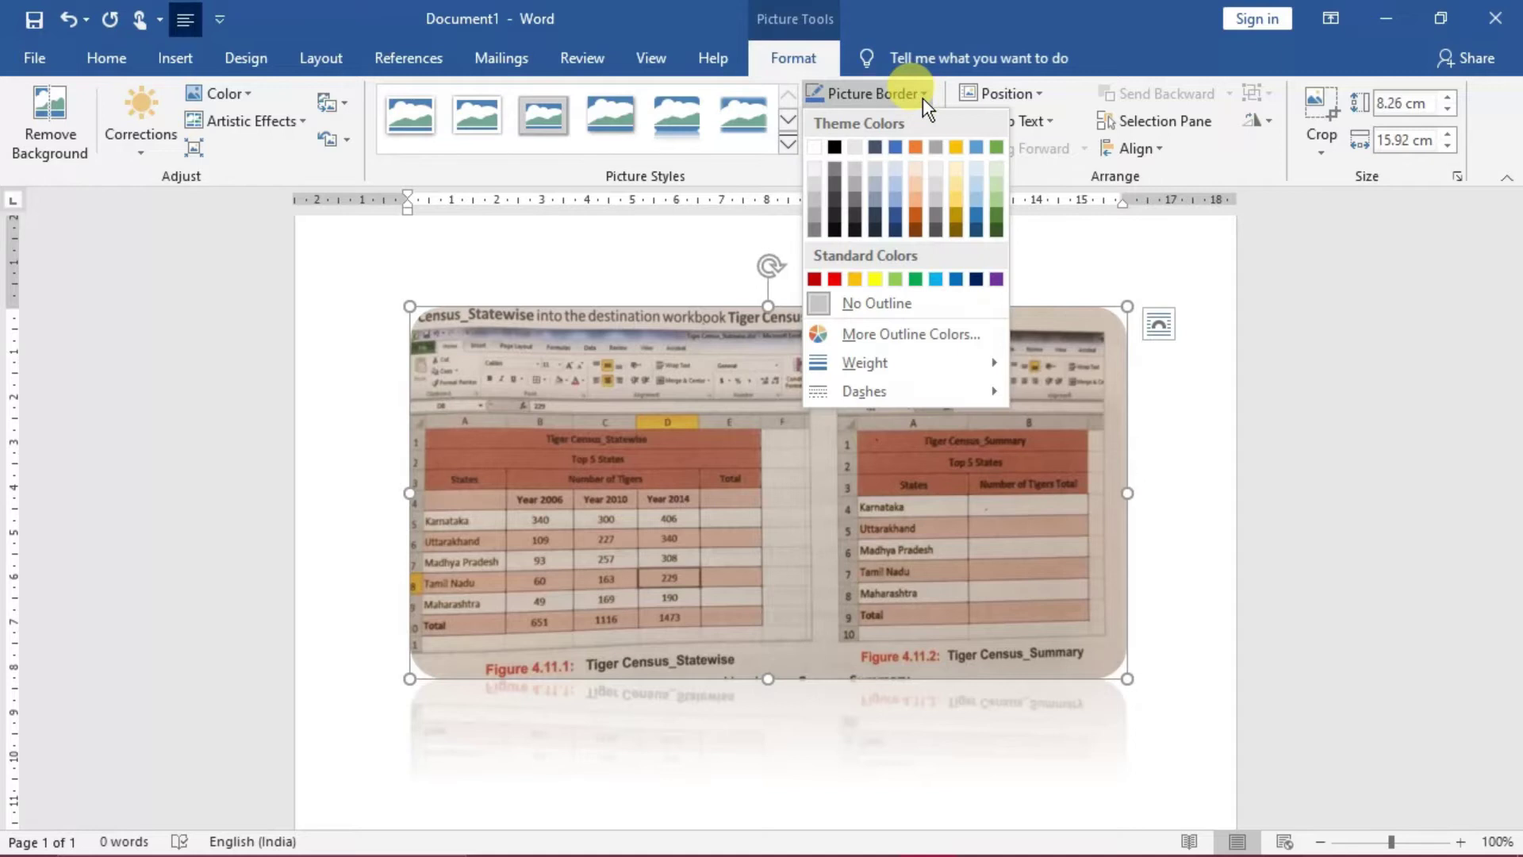
click(903, 218)
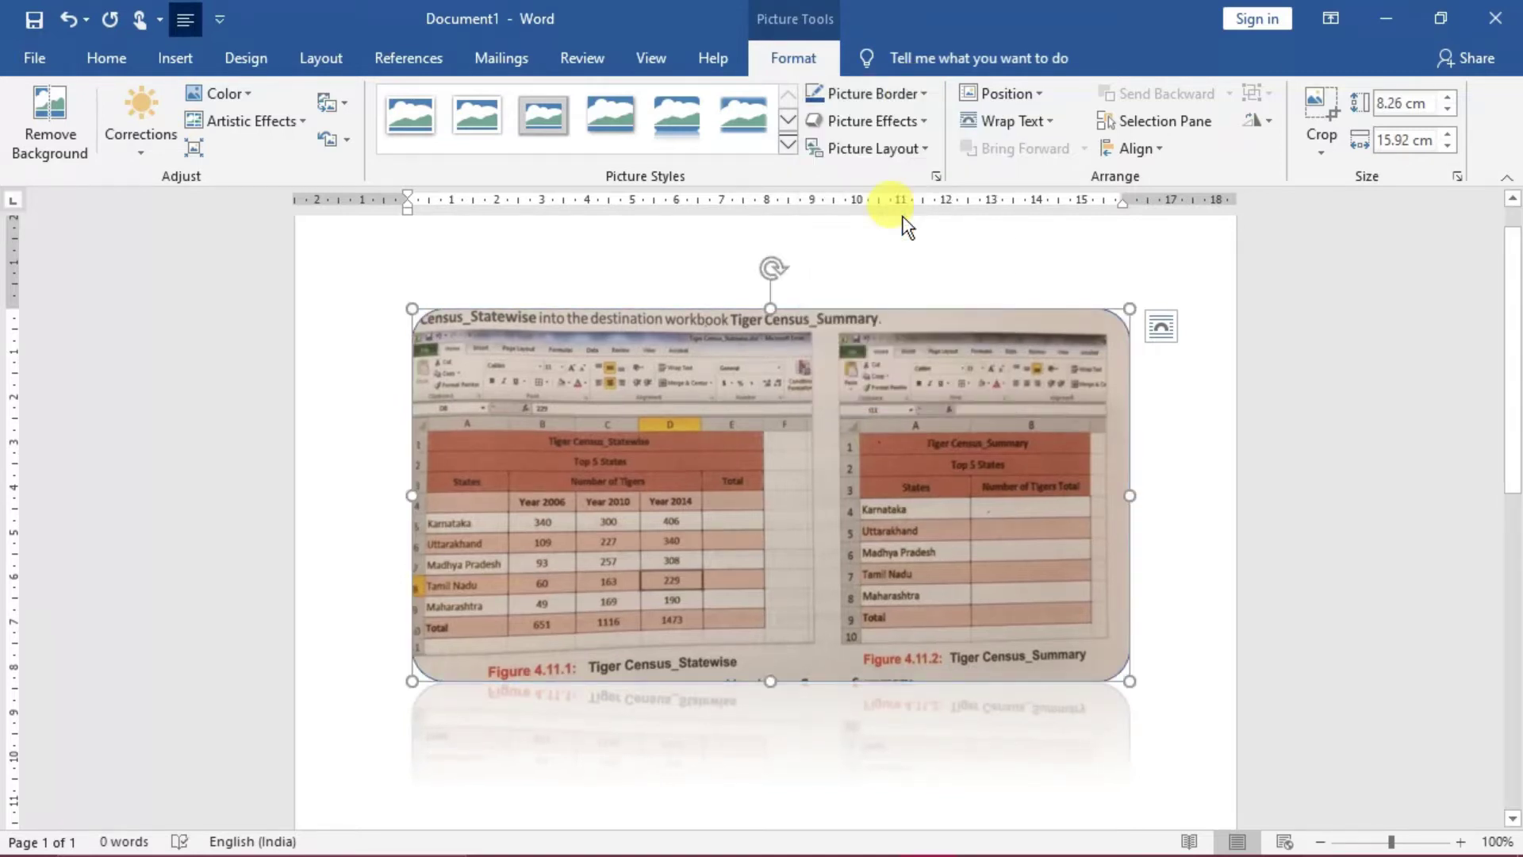
scroll(906, 226, up, 1)
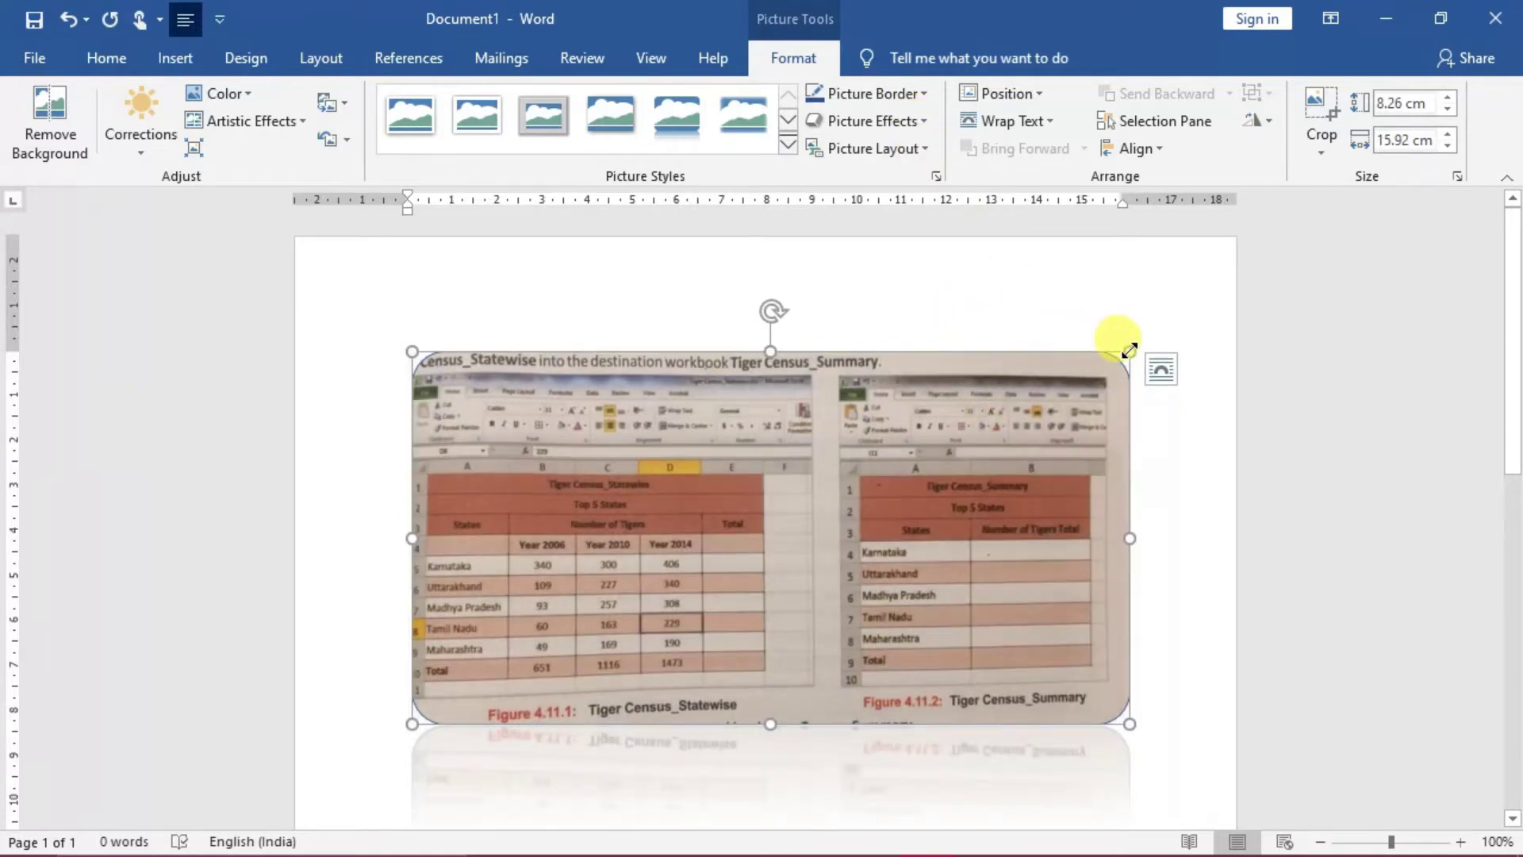
click(895, 123)
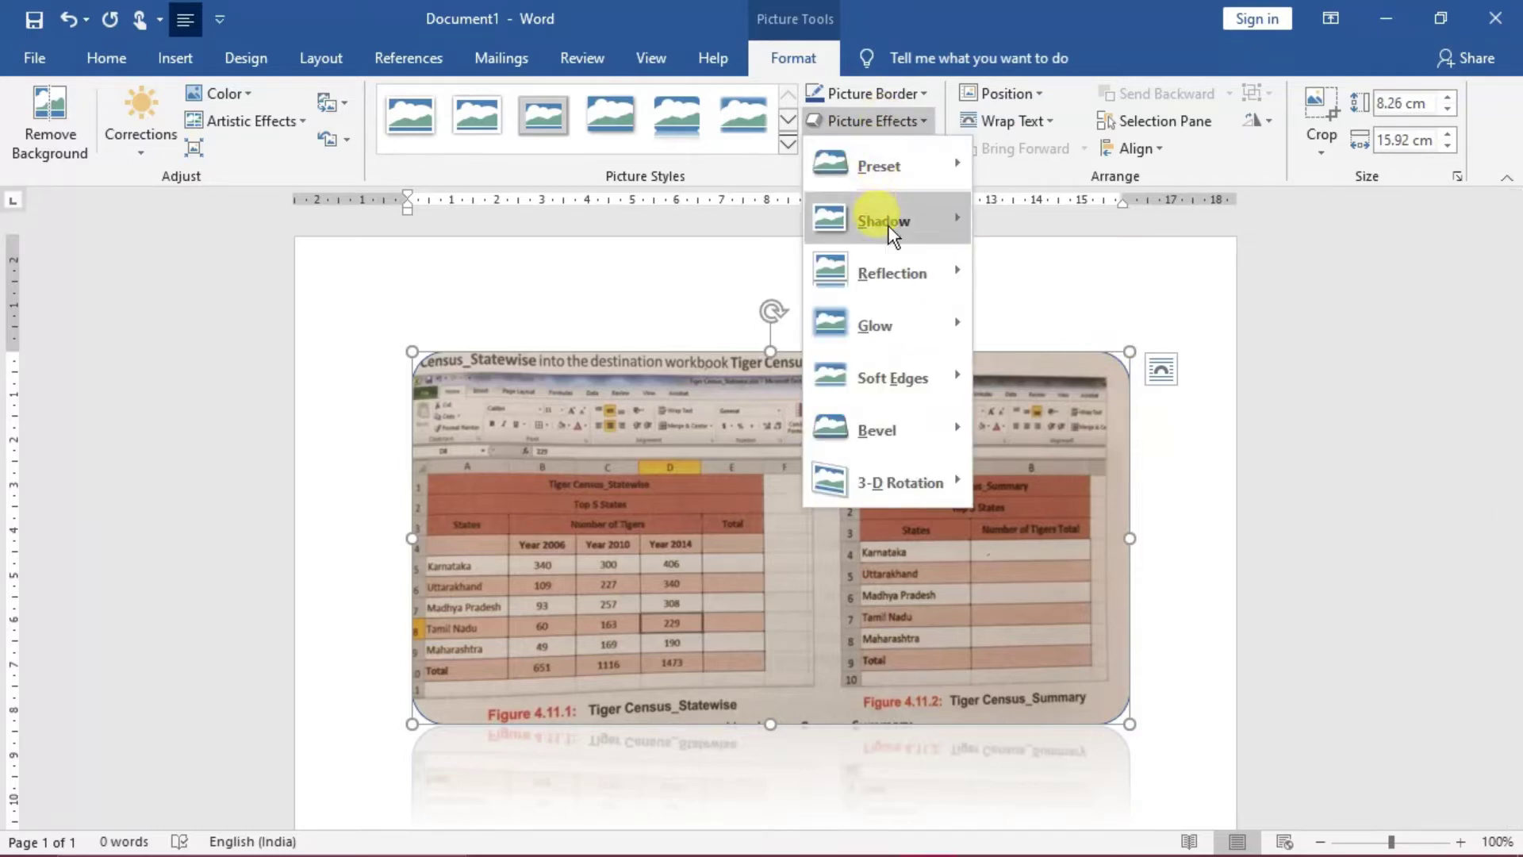
mouse_move(883, 276)
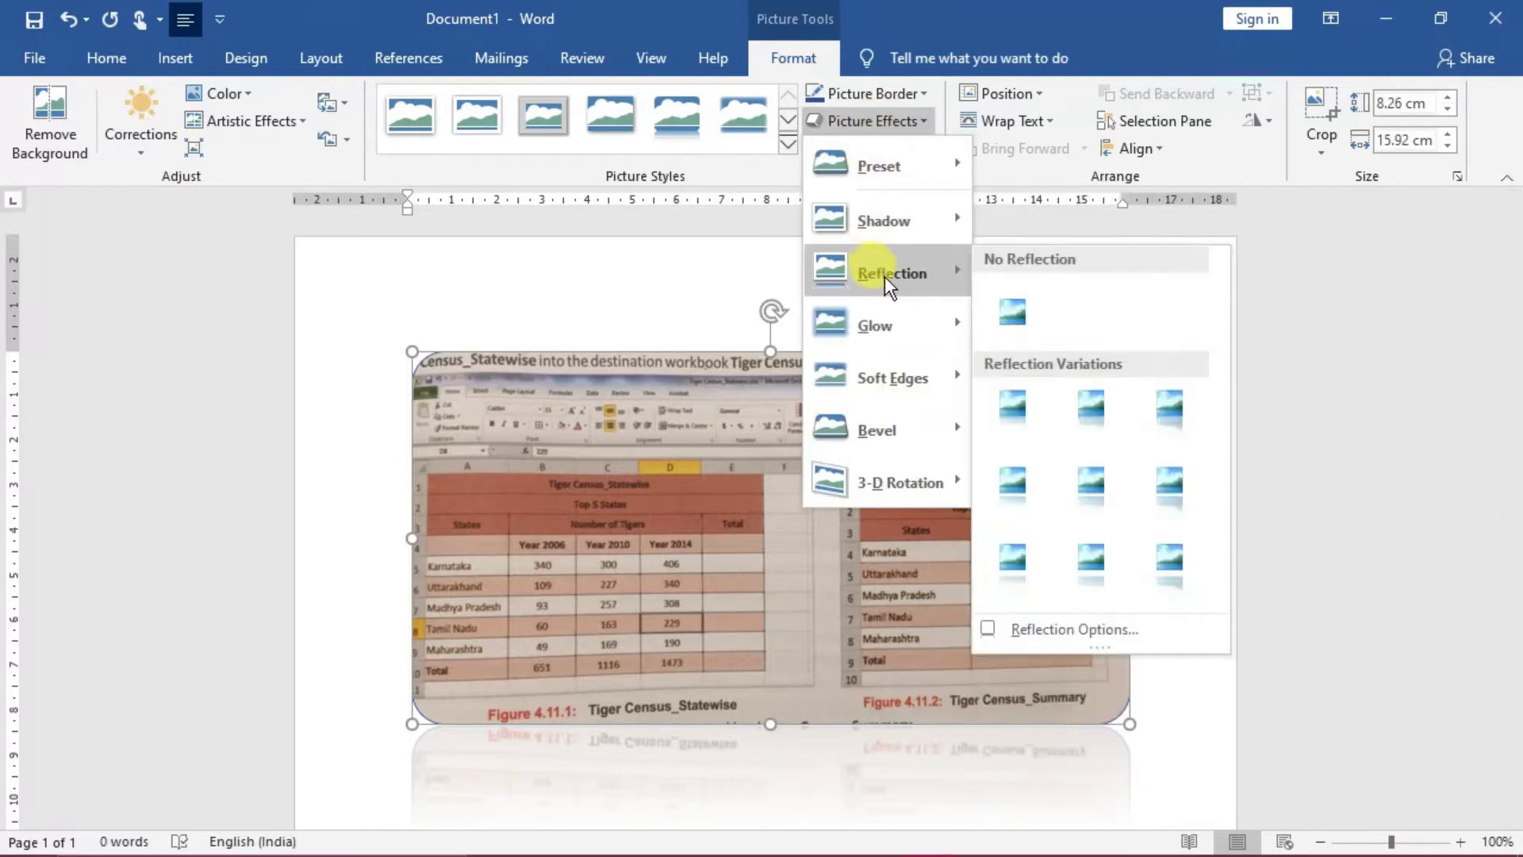
click(1088, 414)
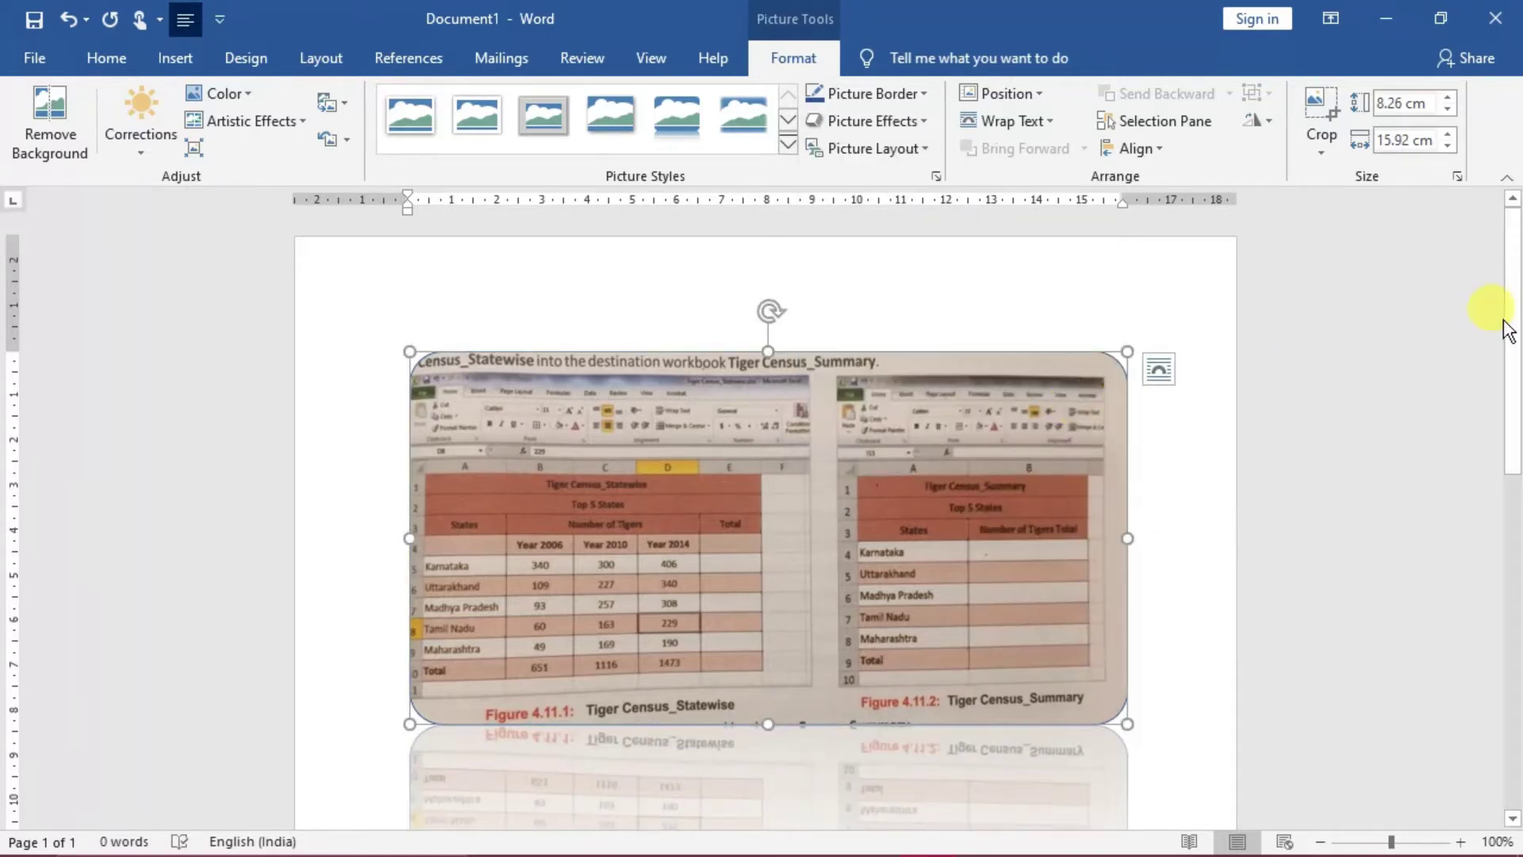
drag(1516, 330, 1515, 372)
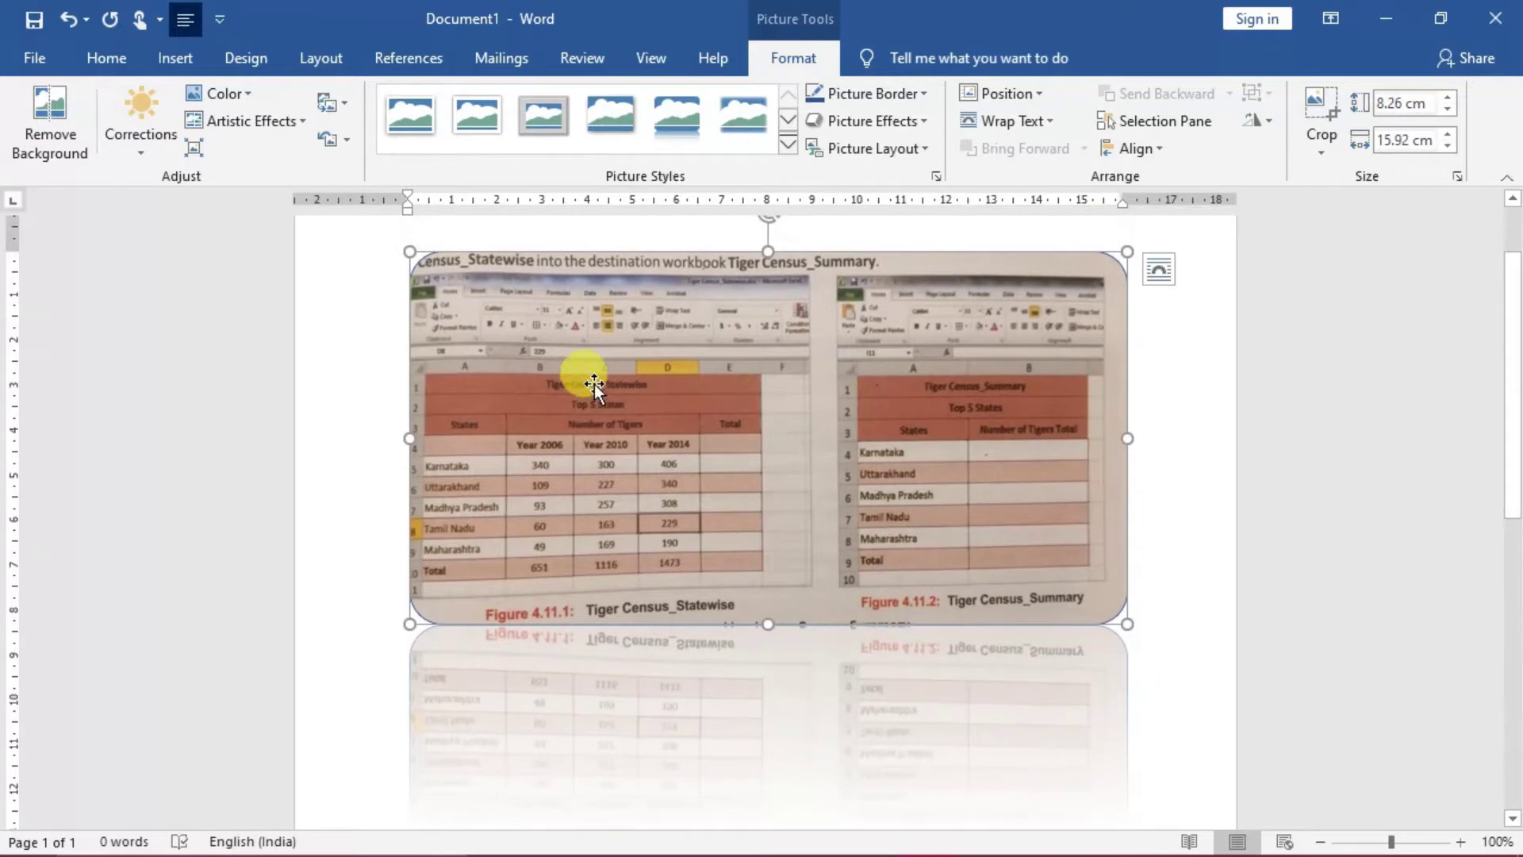
- Correct the picture to brightness +20% and contrast -20%, and recolor it with the dark gold accent color
click(145, 152)
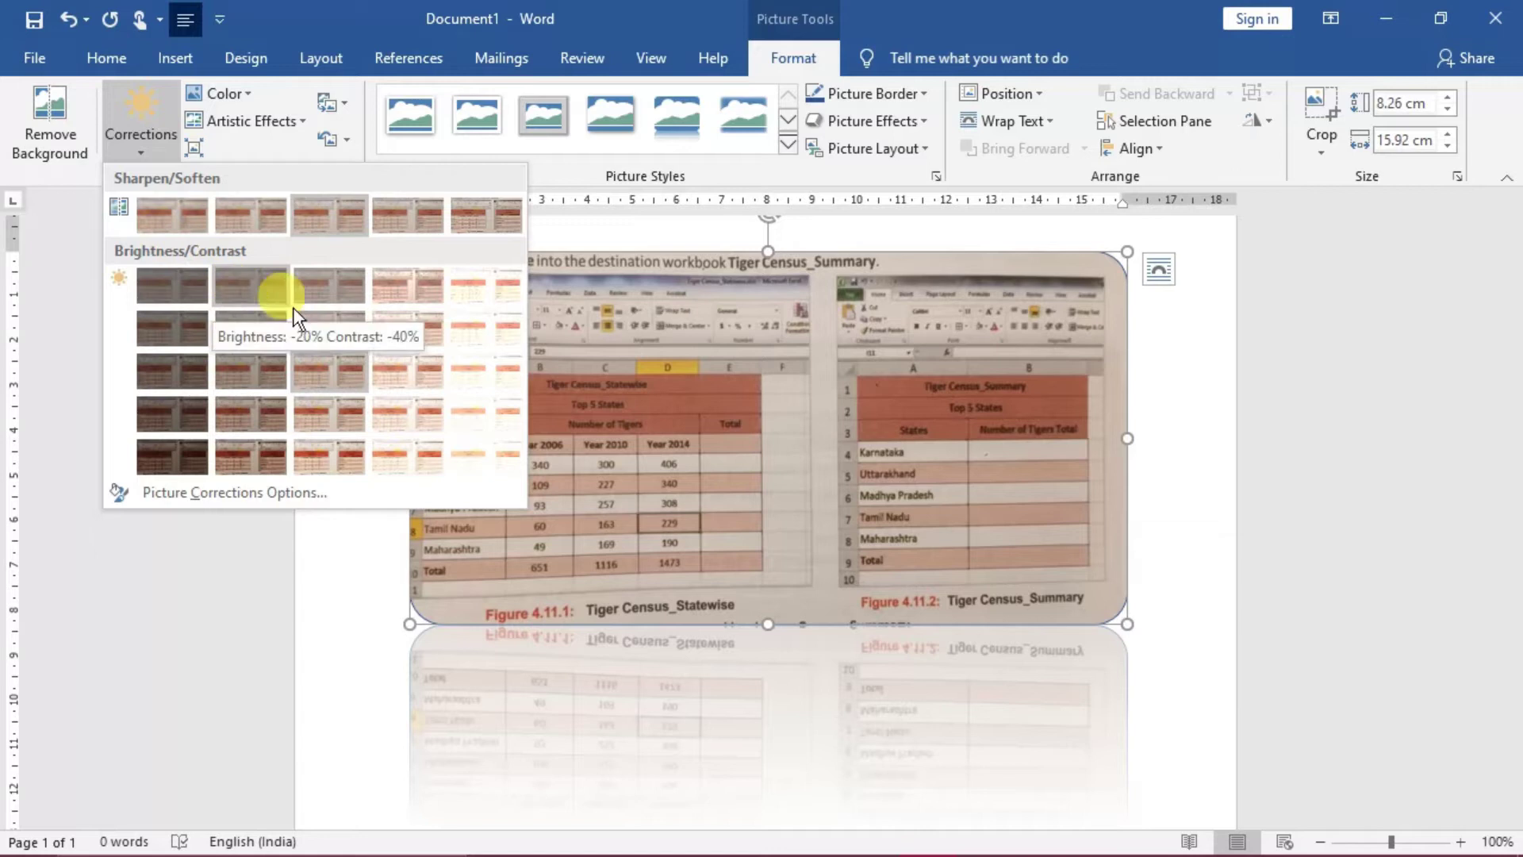
click(397, 330)
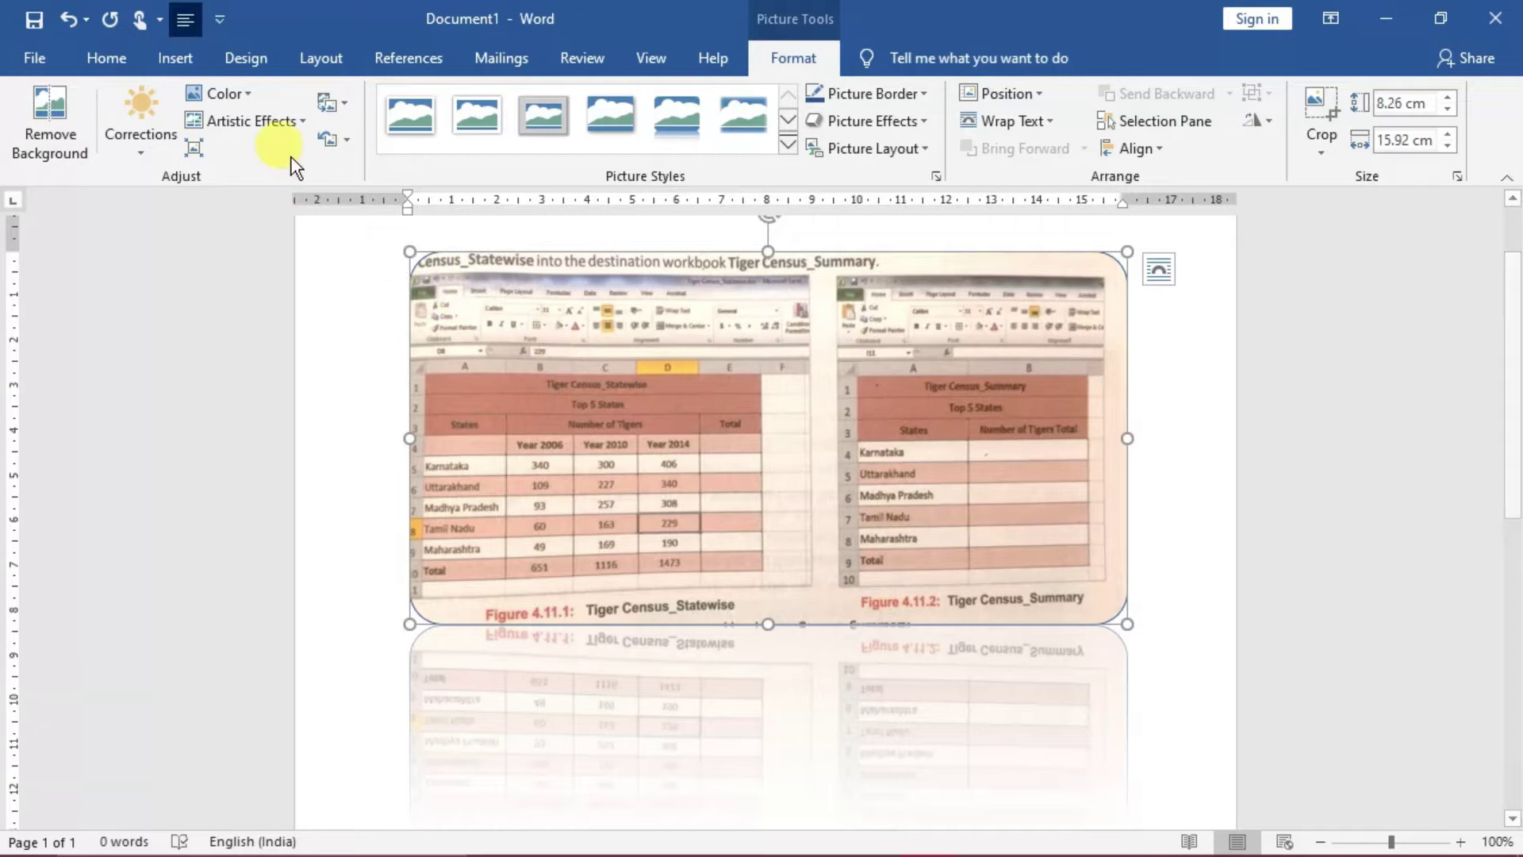
click(250, 95)
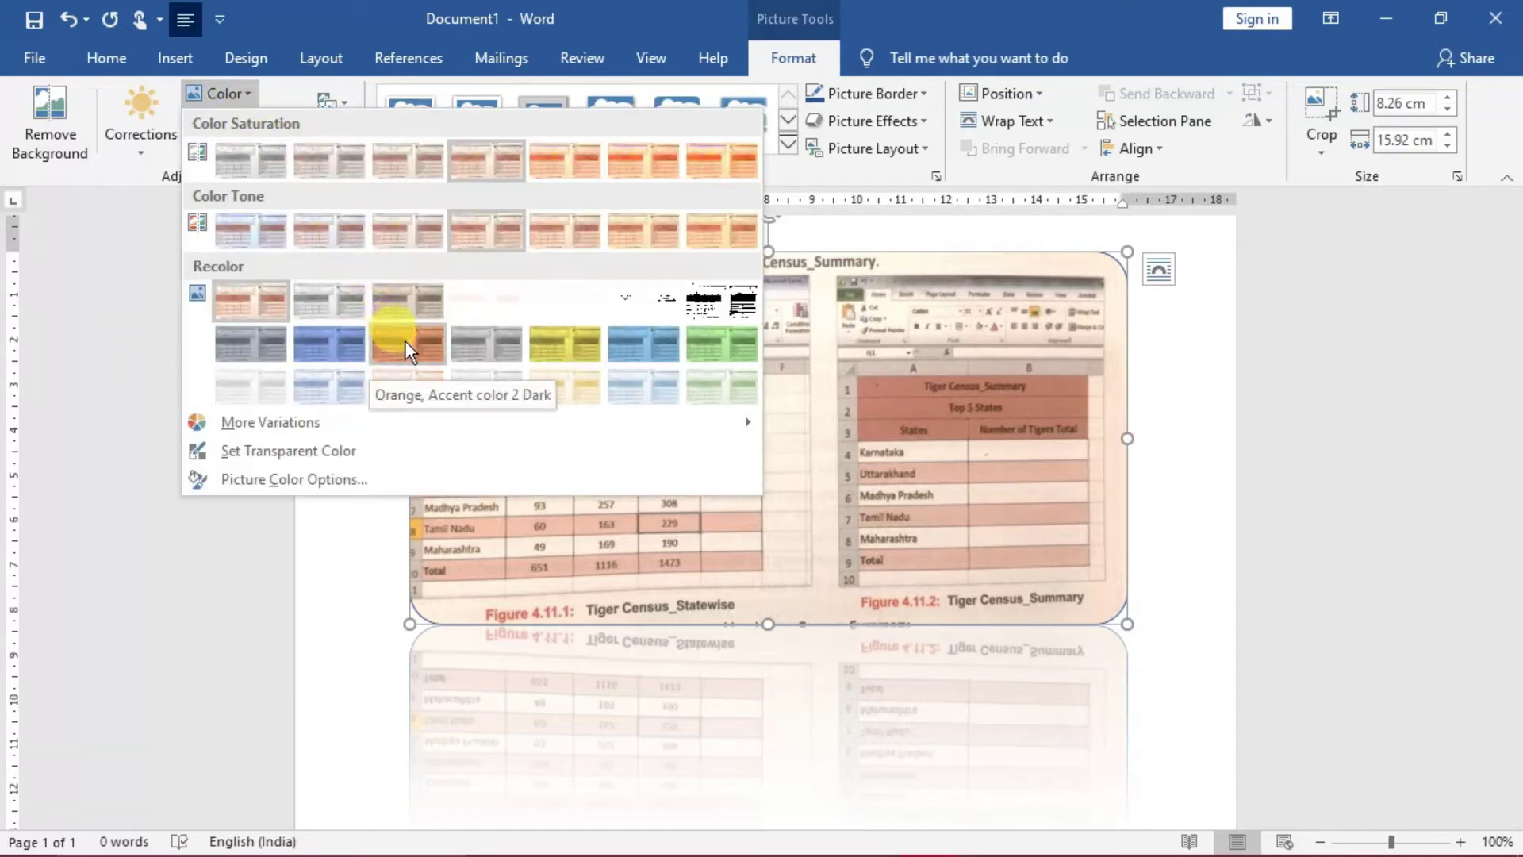
click(561, 351)
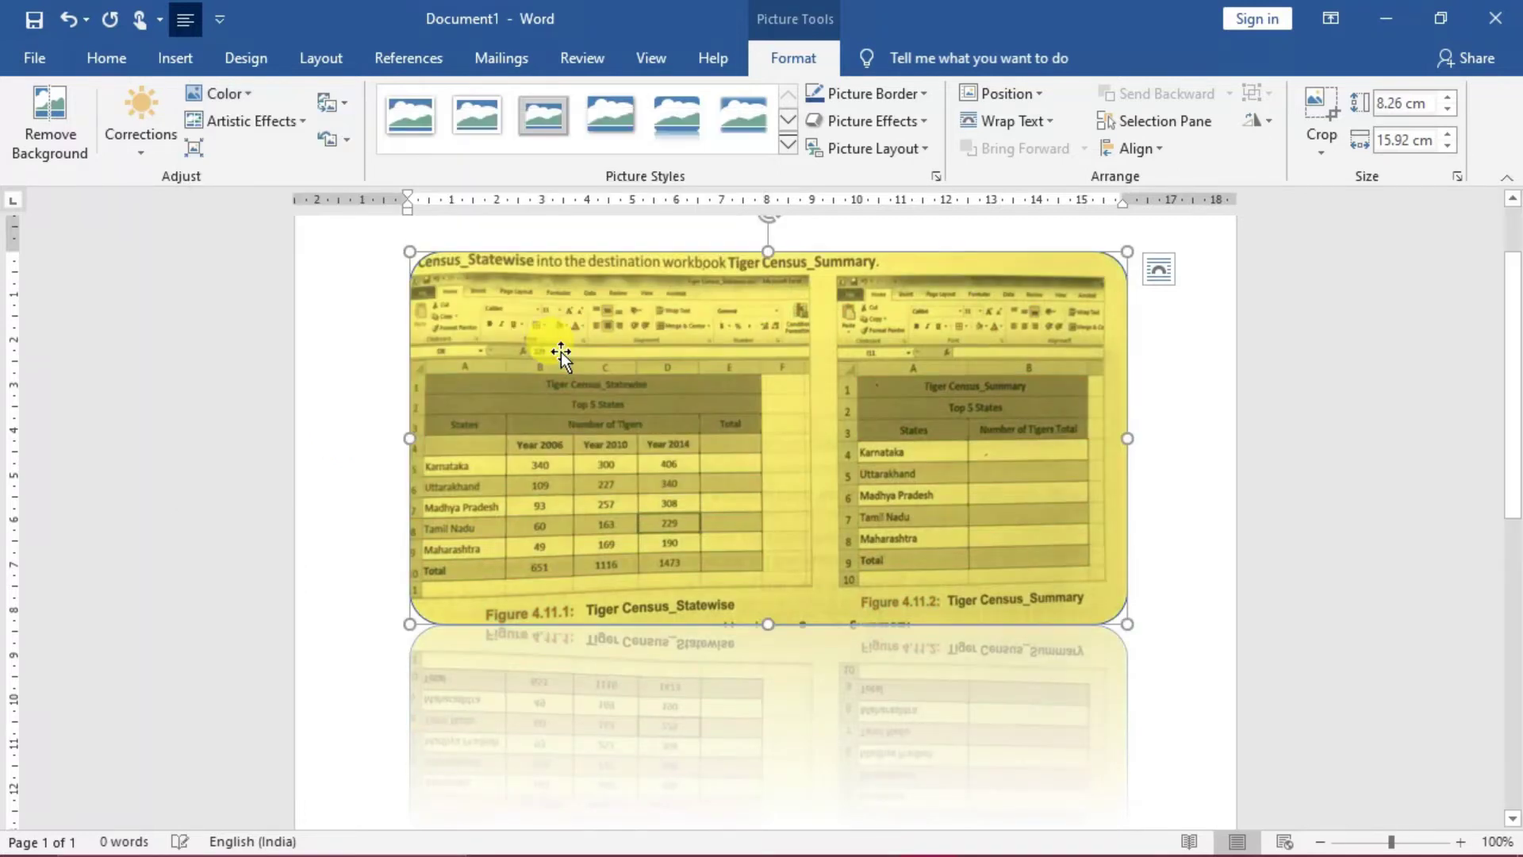
- Delete the yellow recolored picture from the page
click(1172, 450)
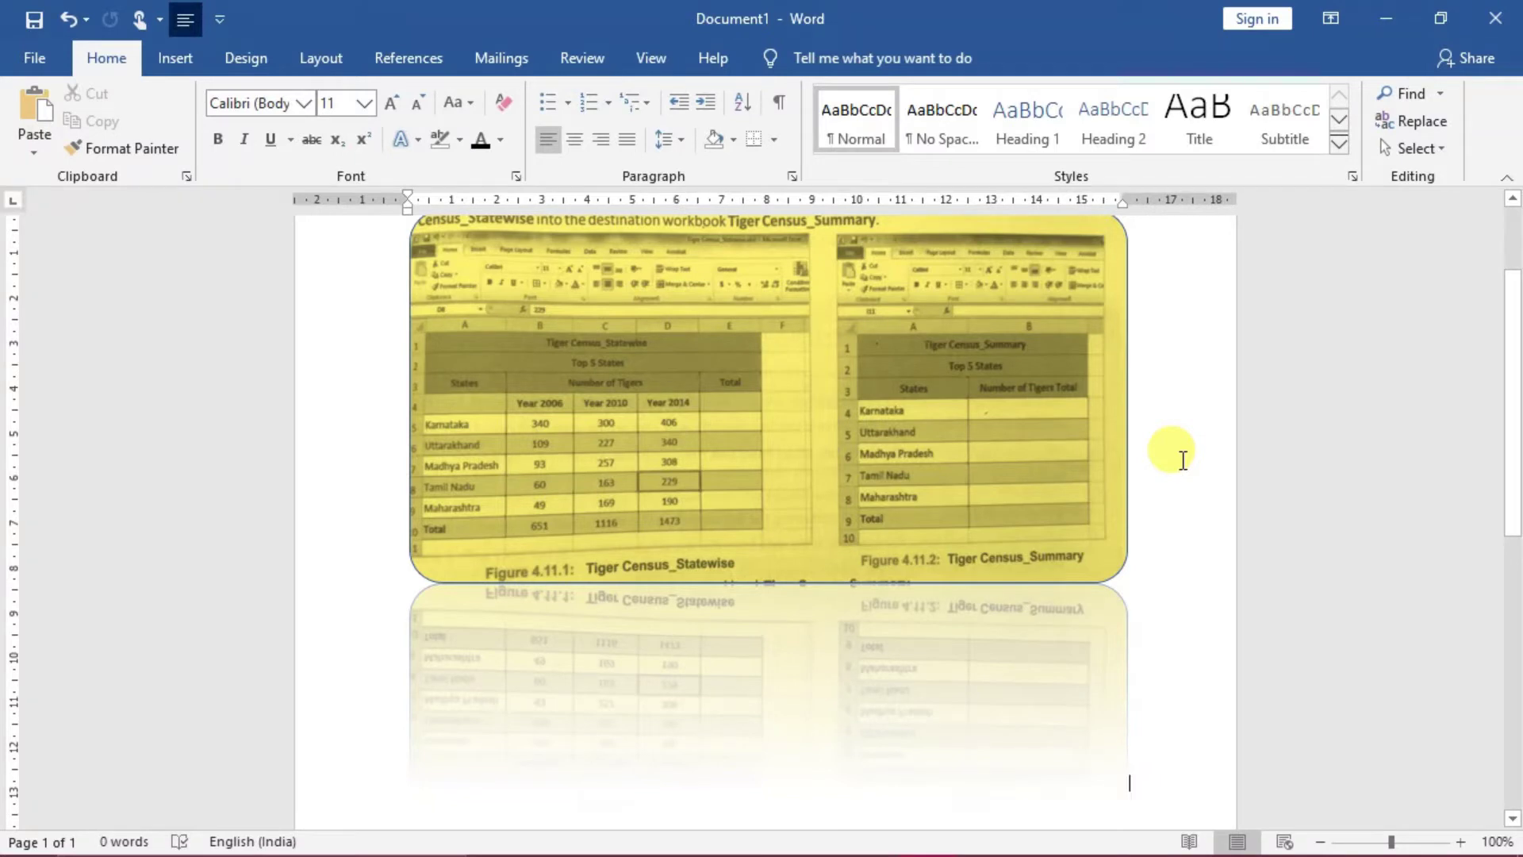
click(927, 463)
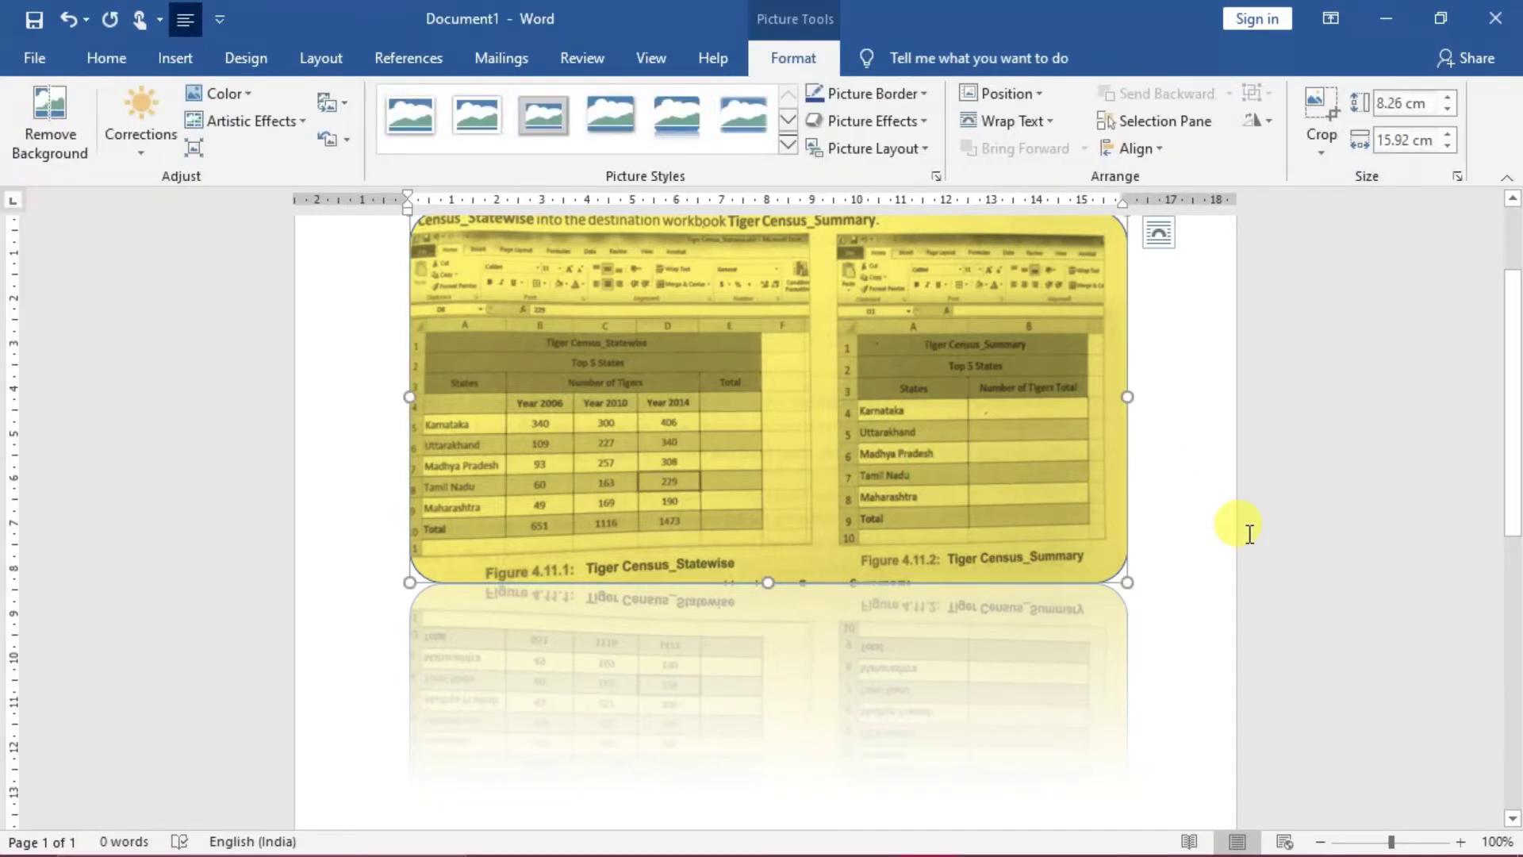
key(Delete)
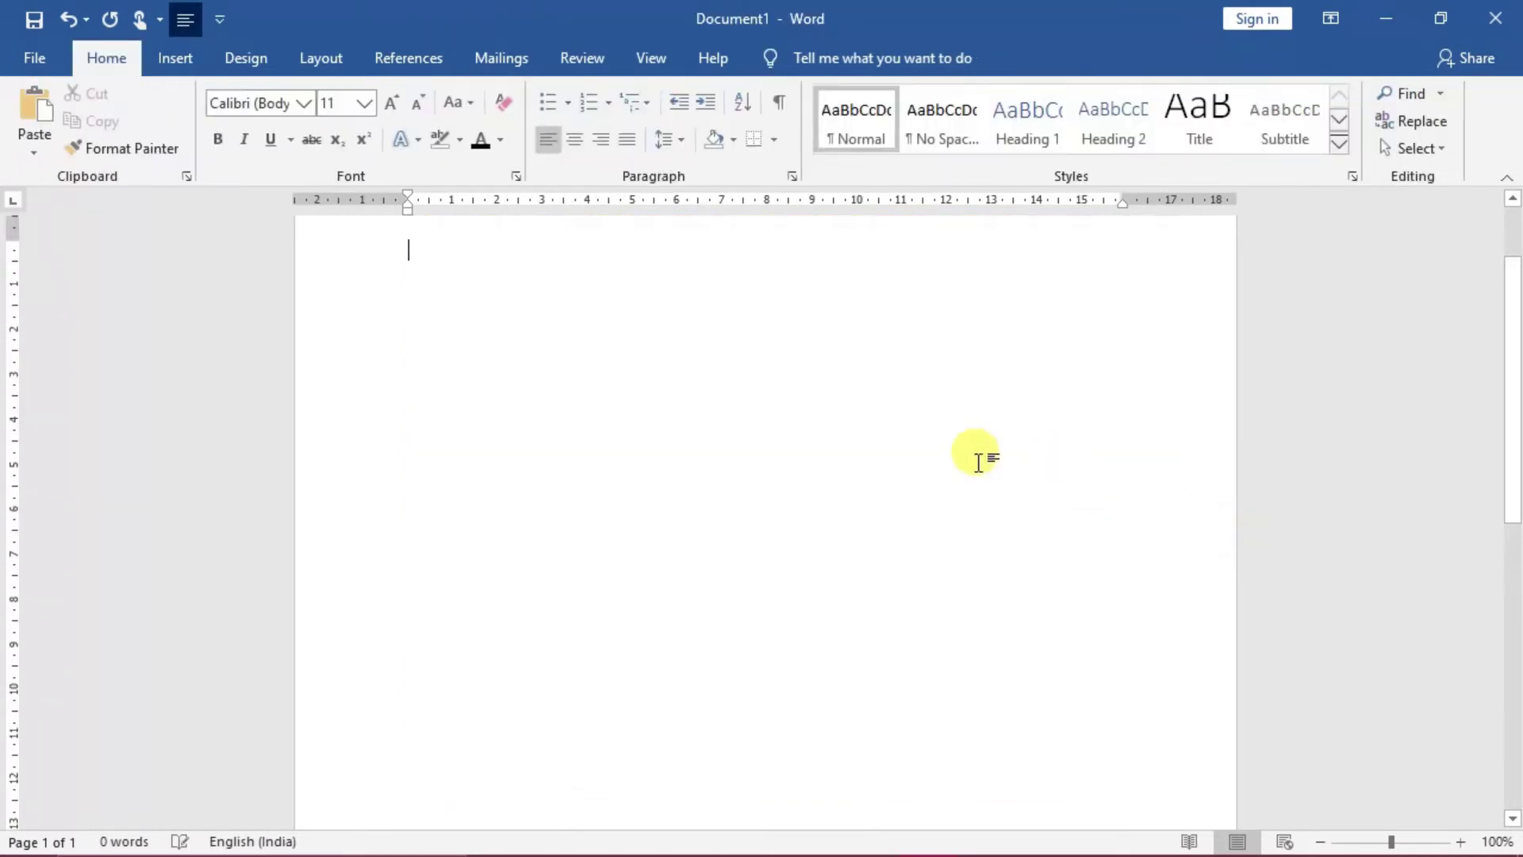
- Insert add_marks.JPG from the device's Pictures folder and enlarge it proportionally to about 9.05 cm by 11.93 cm
click(176, 59)
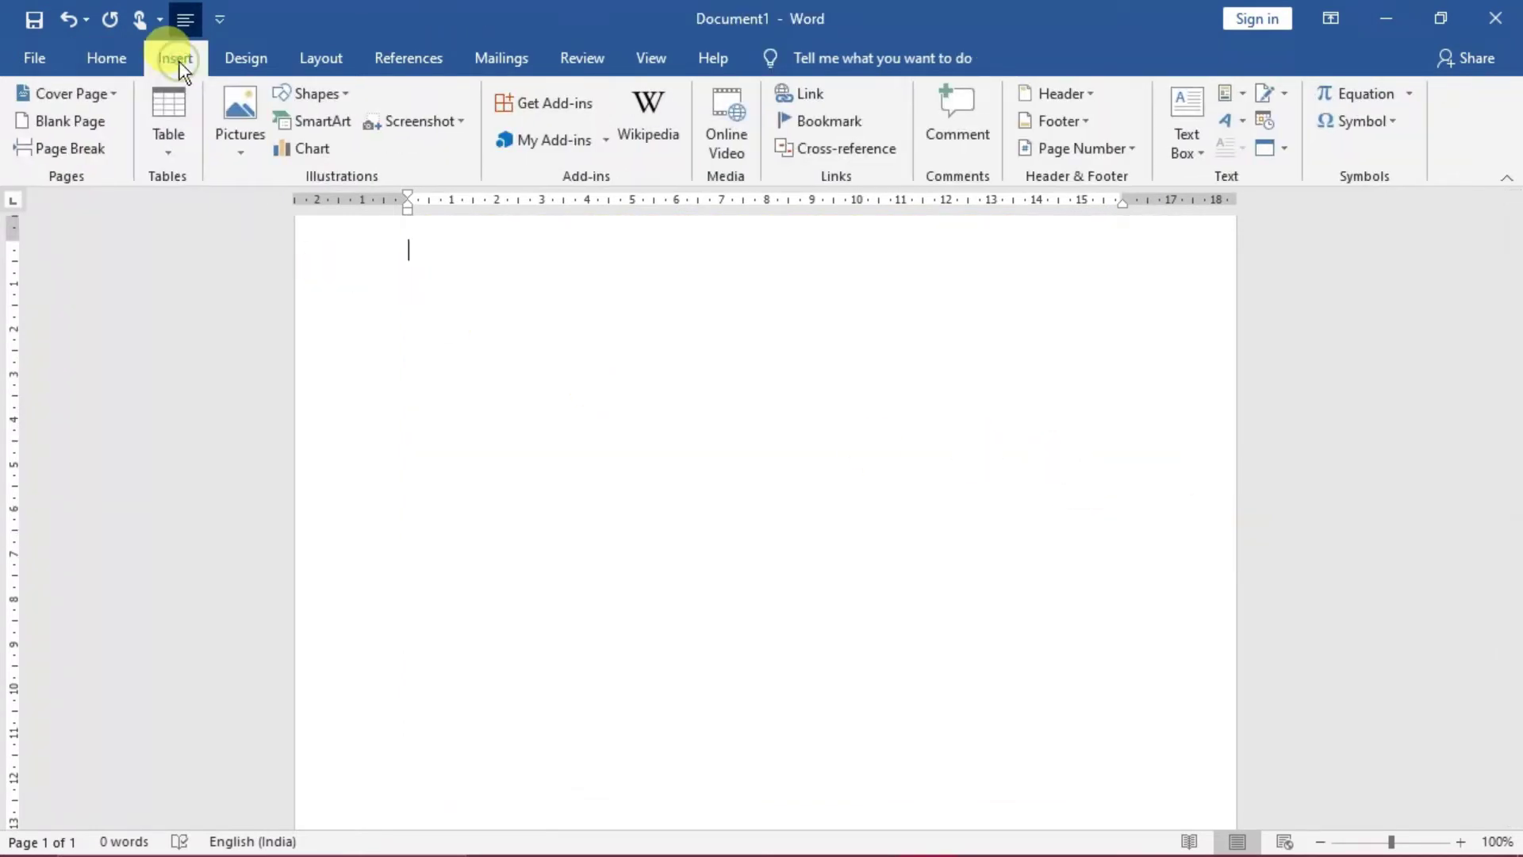
click(241, 141)
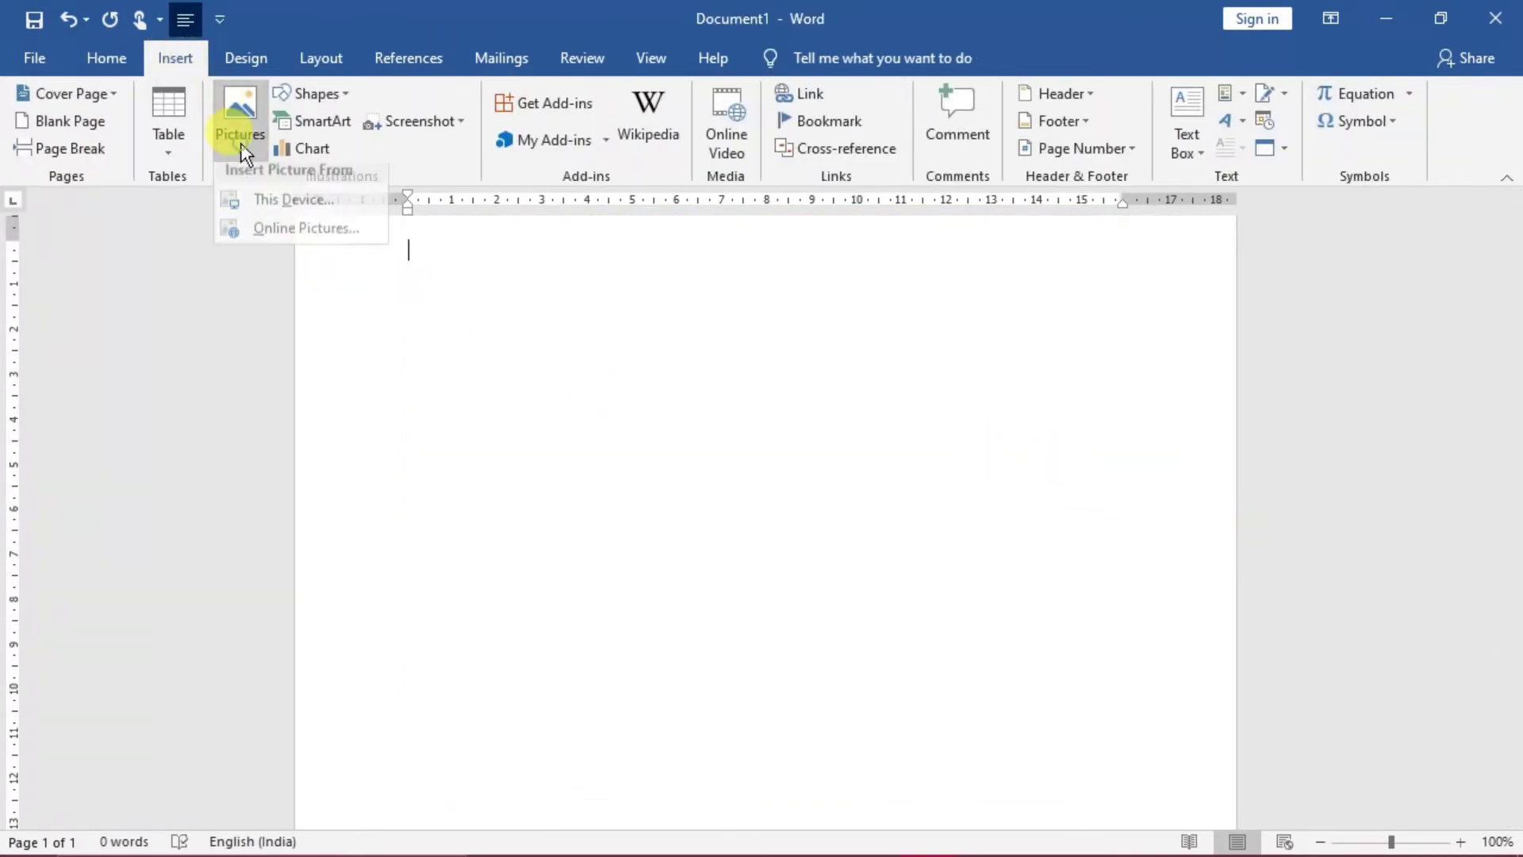
click(256, 202)
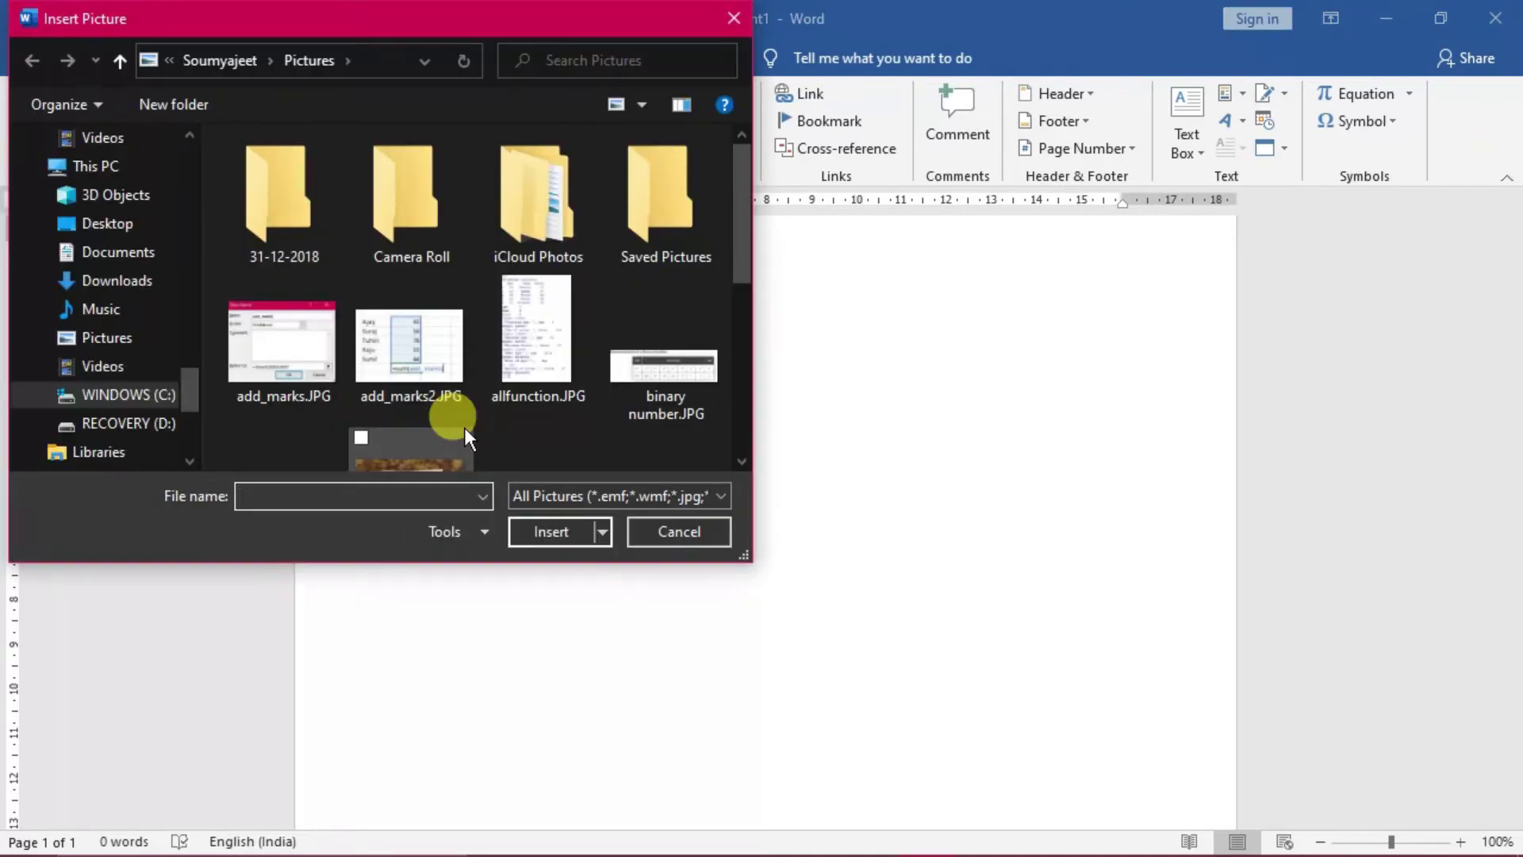
click(302, 359)
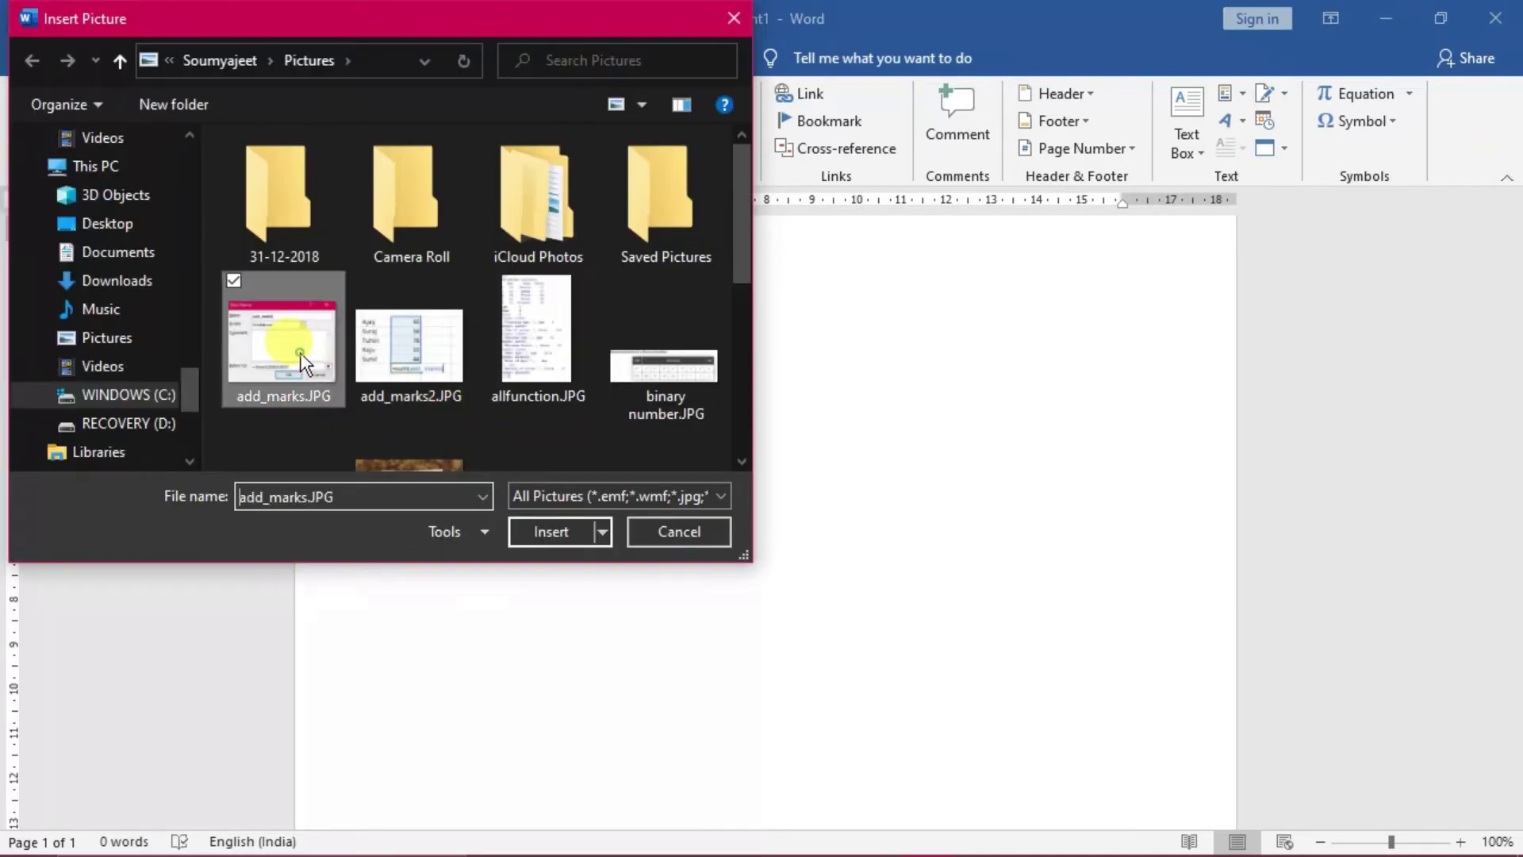
click(532, 535)
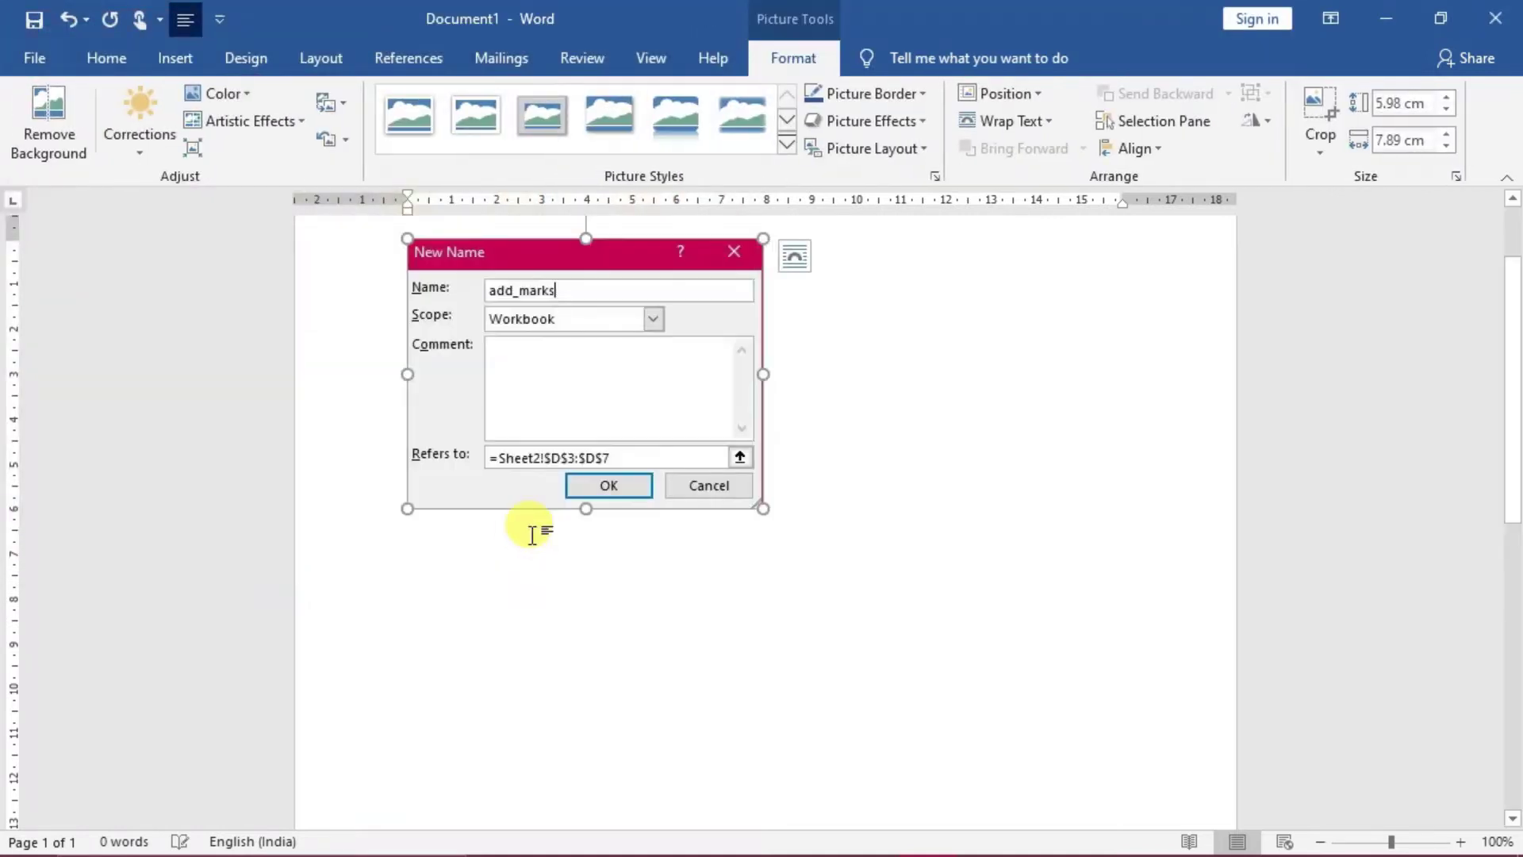
drag(751, 503, 935, 650)
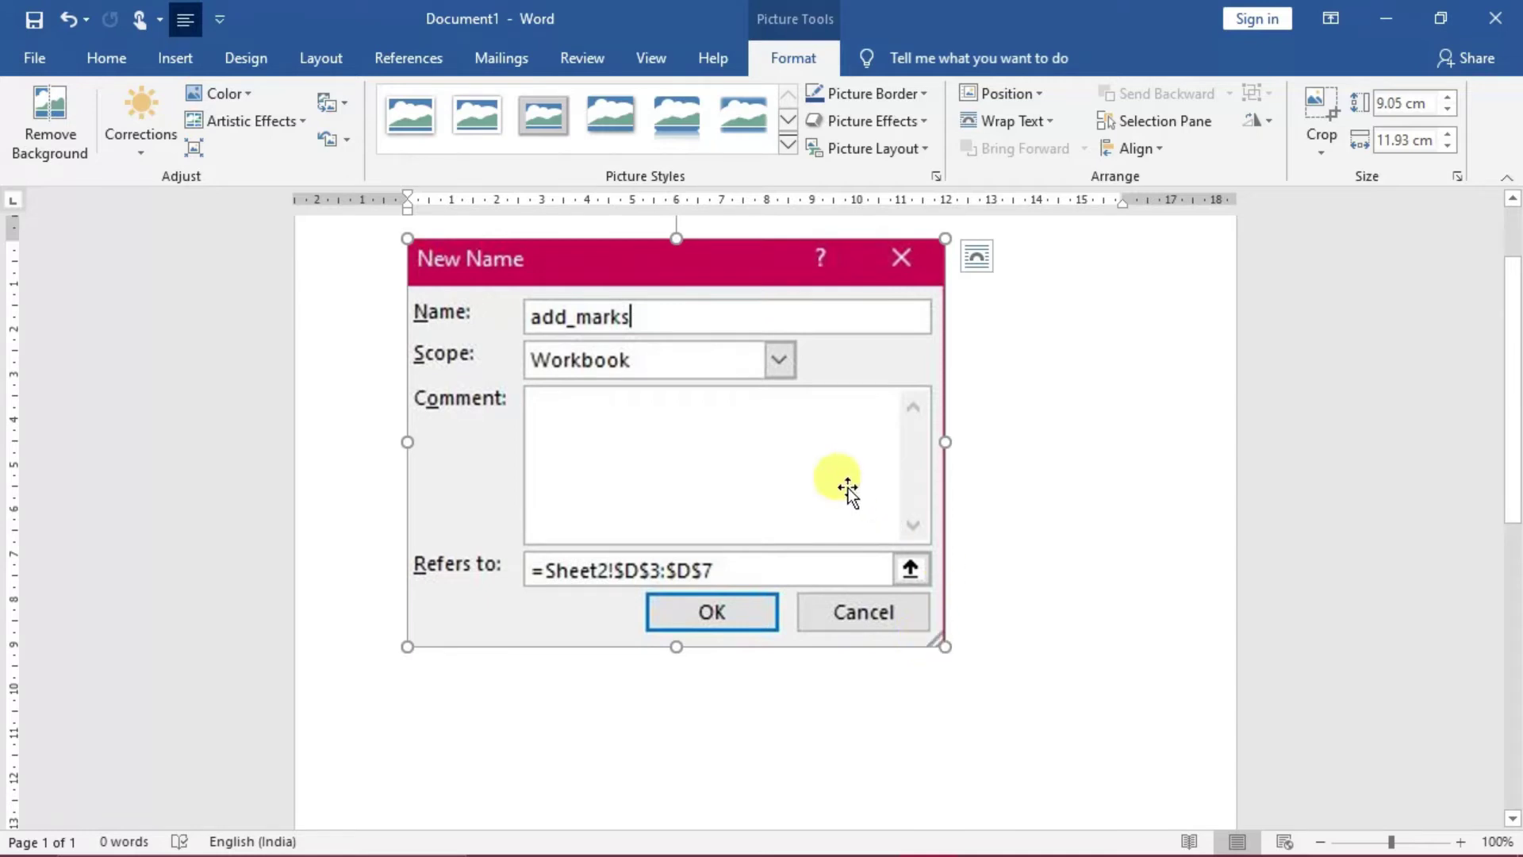
- Delete the add_marks picture and start inserting a picture from online sources
key(Delete)
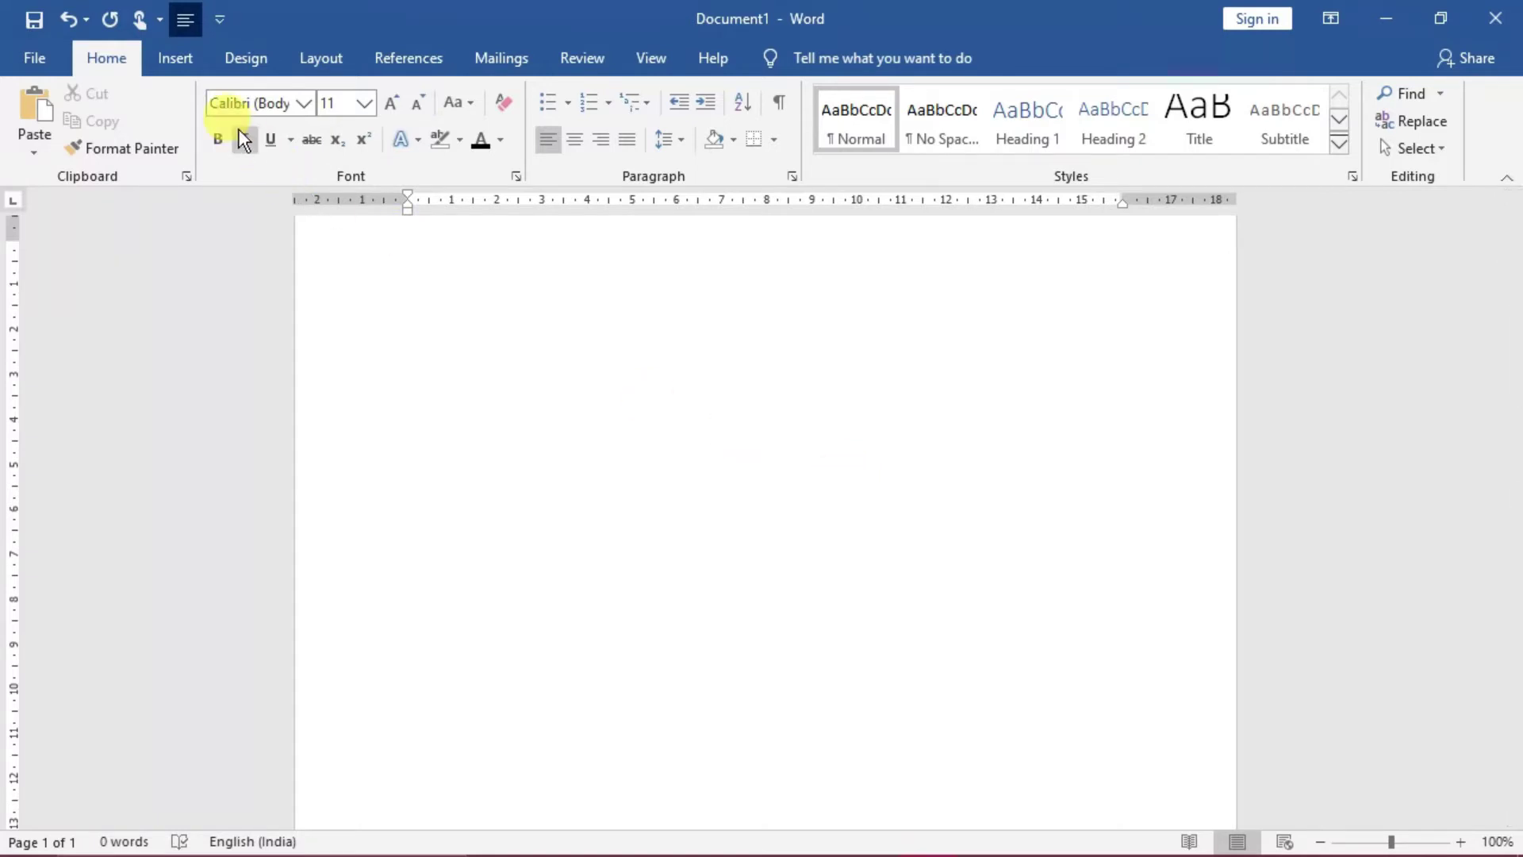
click(174, 60)
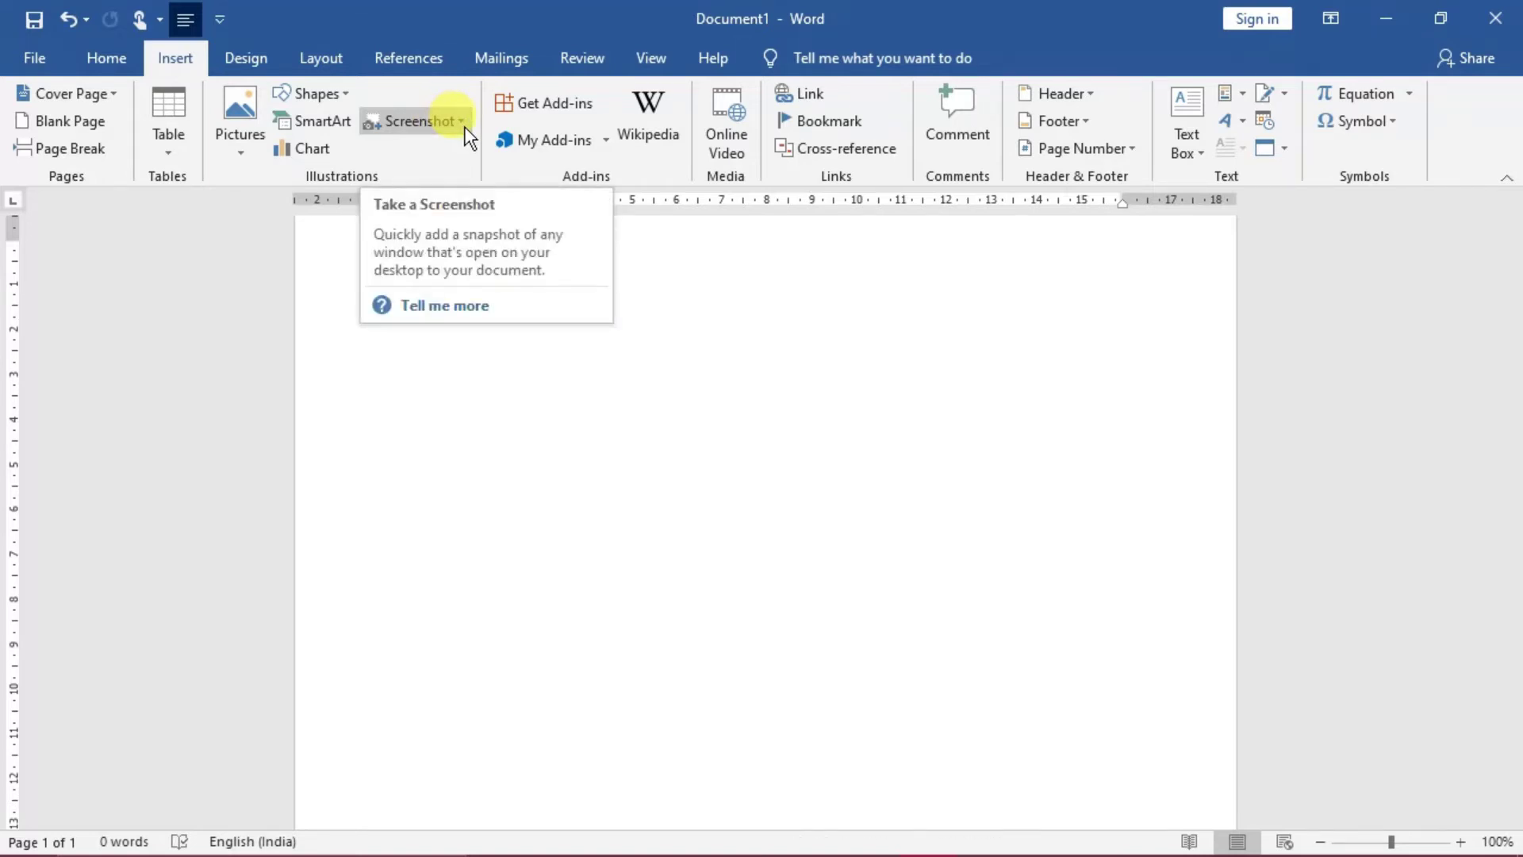
click(255, 147)
click(281, 236)
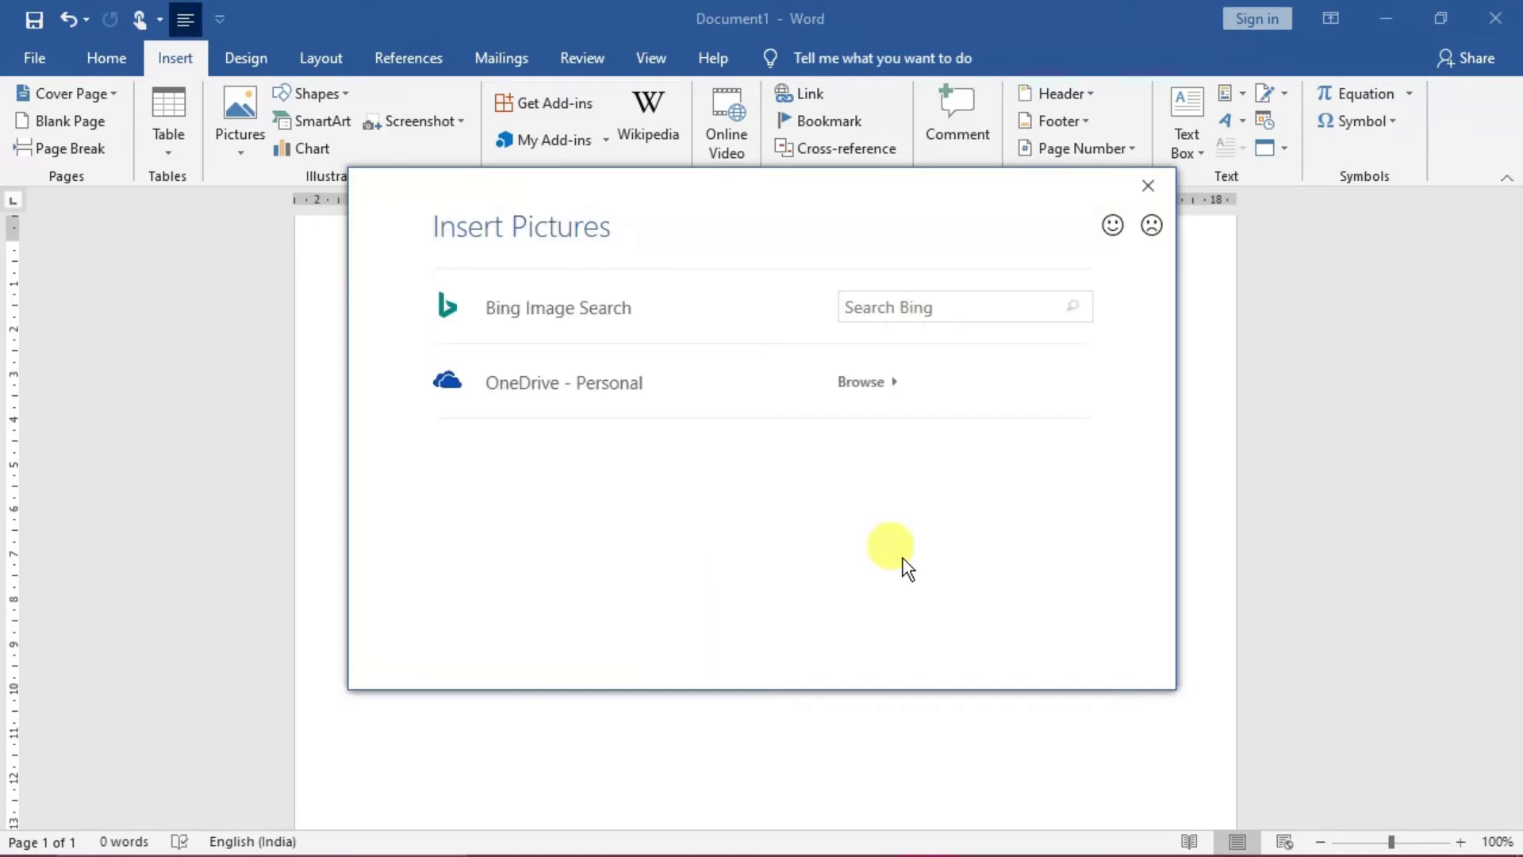
- Search Bing images for CAR and insert the photo of the red sports car on a road
click(934, 313)
text(CAR)
key(Return)
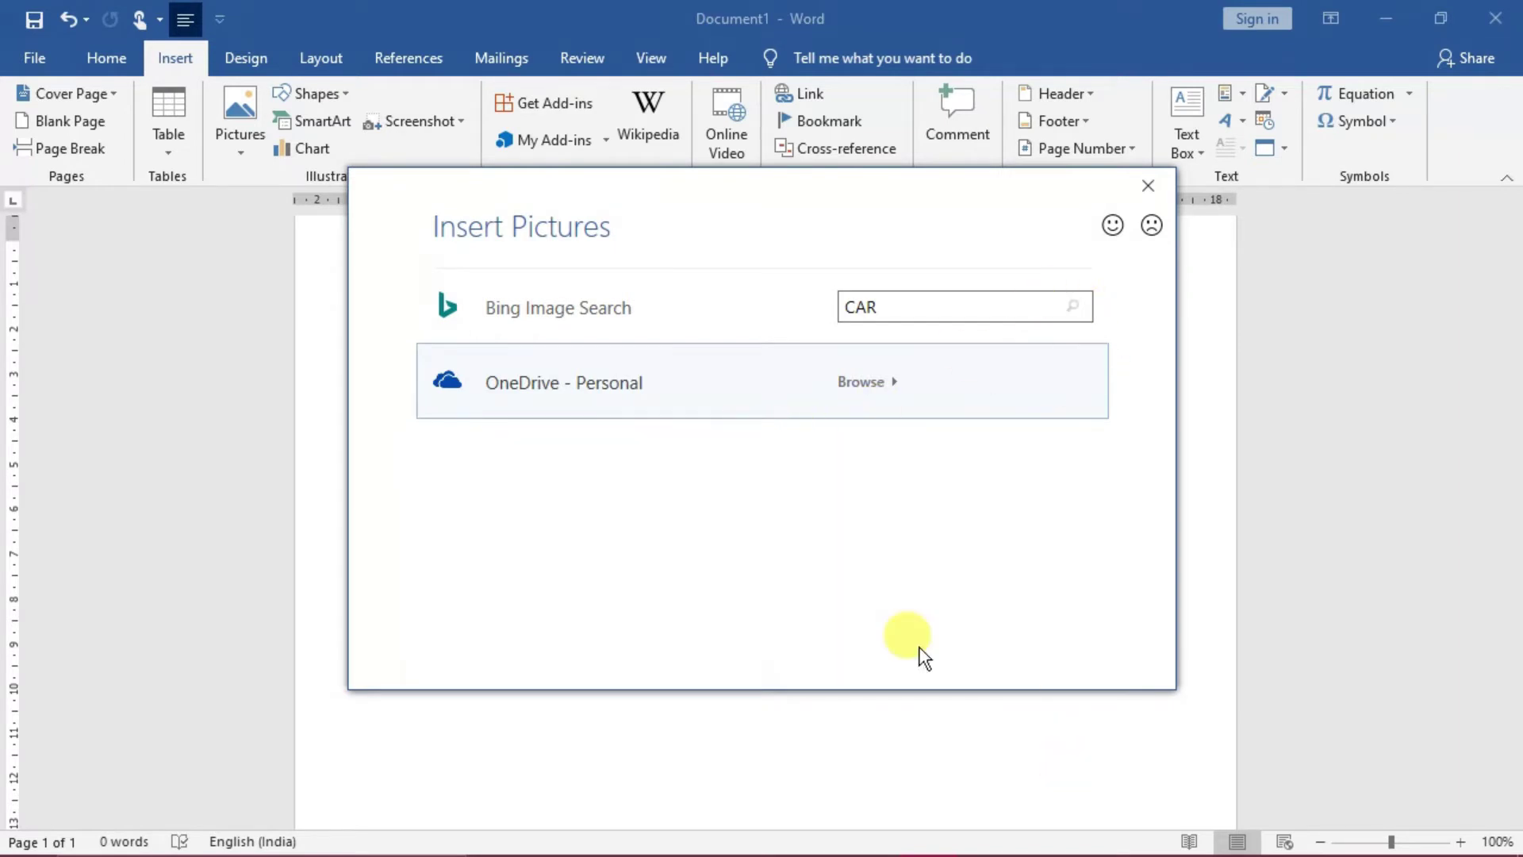
click(528, 310)
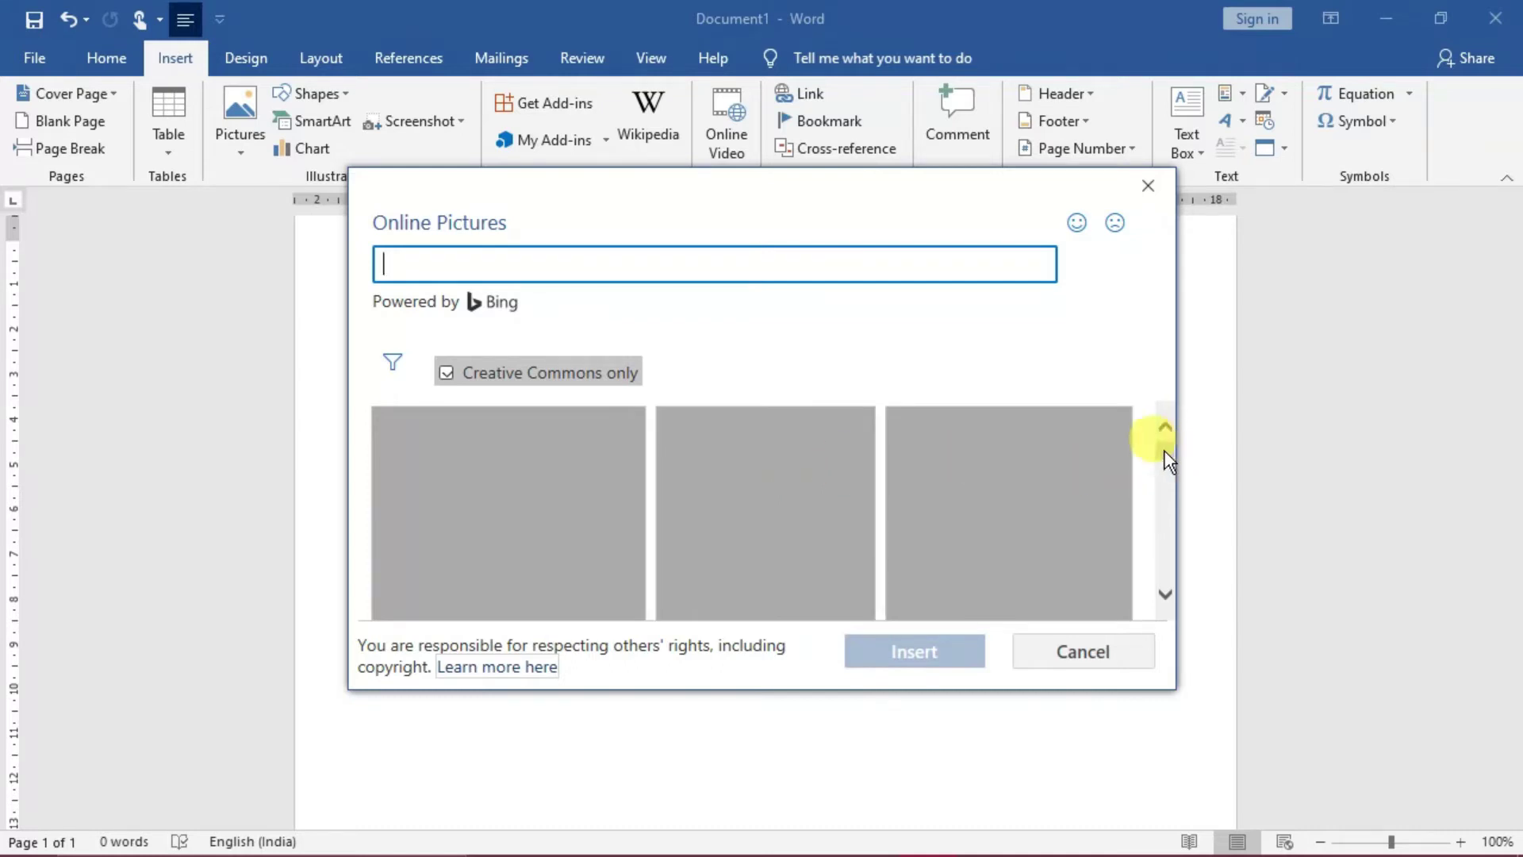
scroll(1163, 460, down, 1)
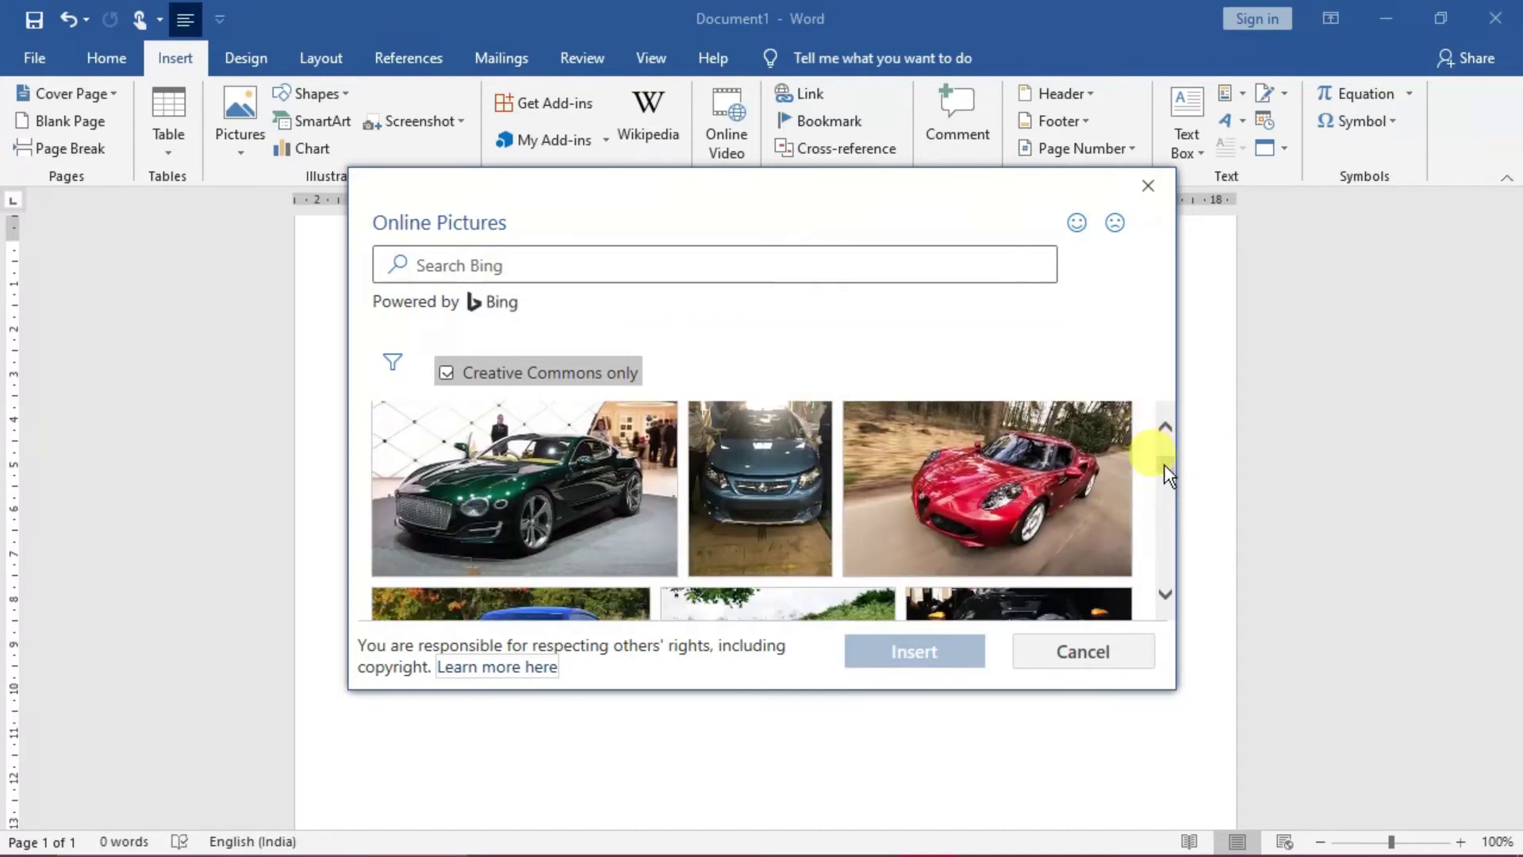
click(993, 495)
click(944, 653)
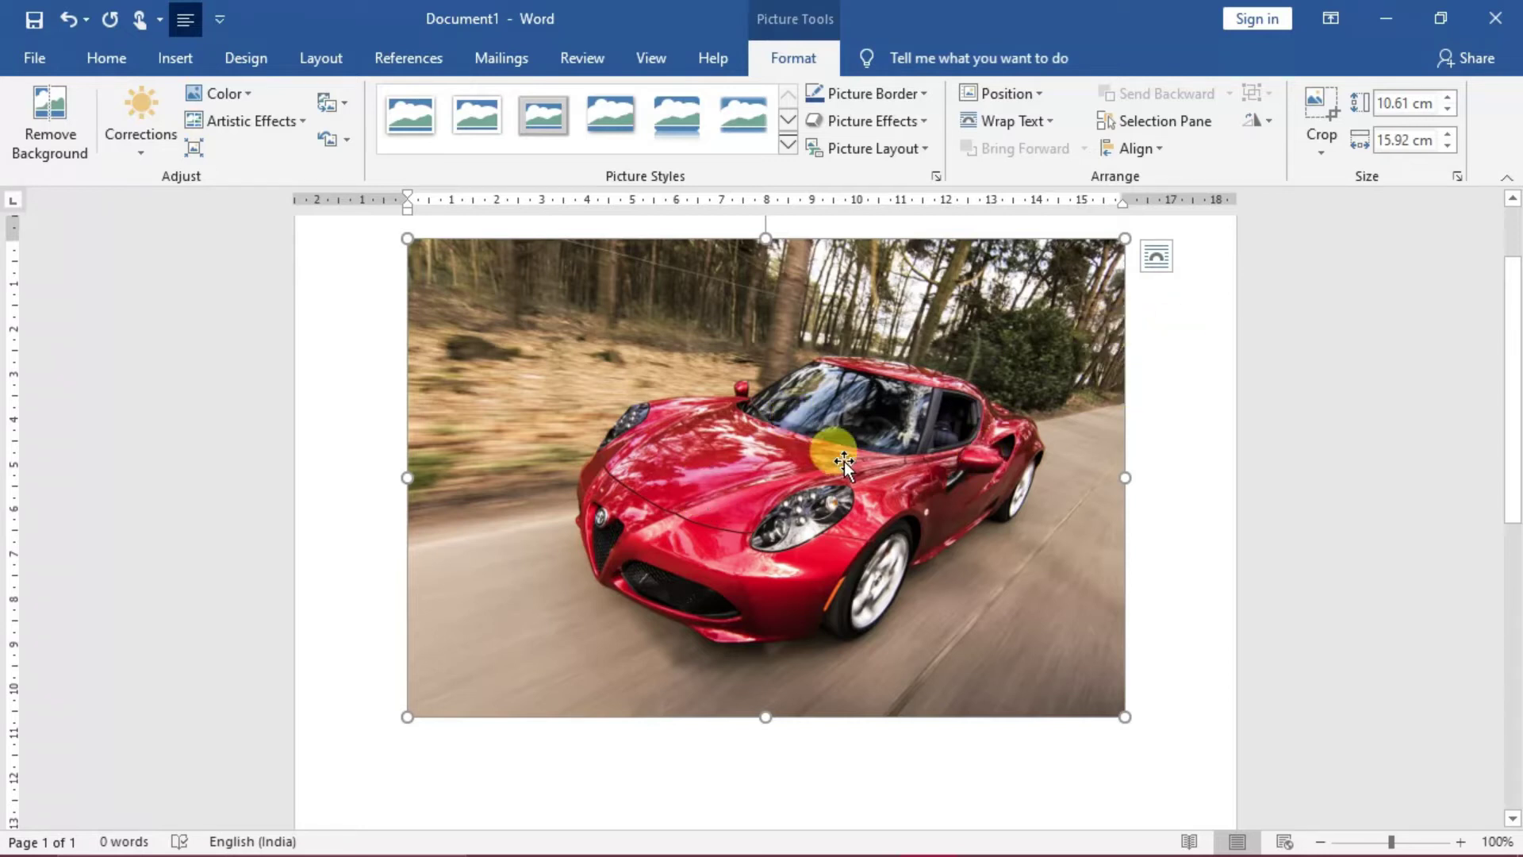
- Crop the red car picture on all four sides close around the car, to about 7.3 cm by 11.67 cm
click(1330, 148)
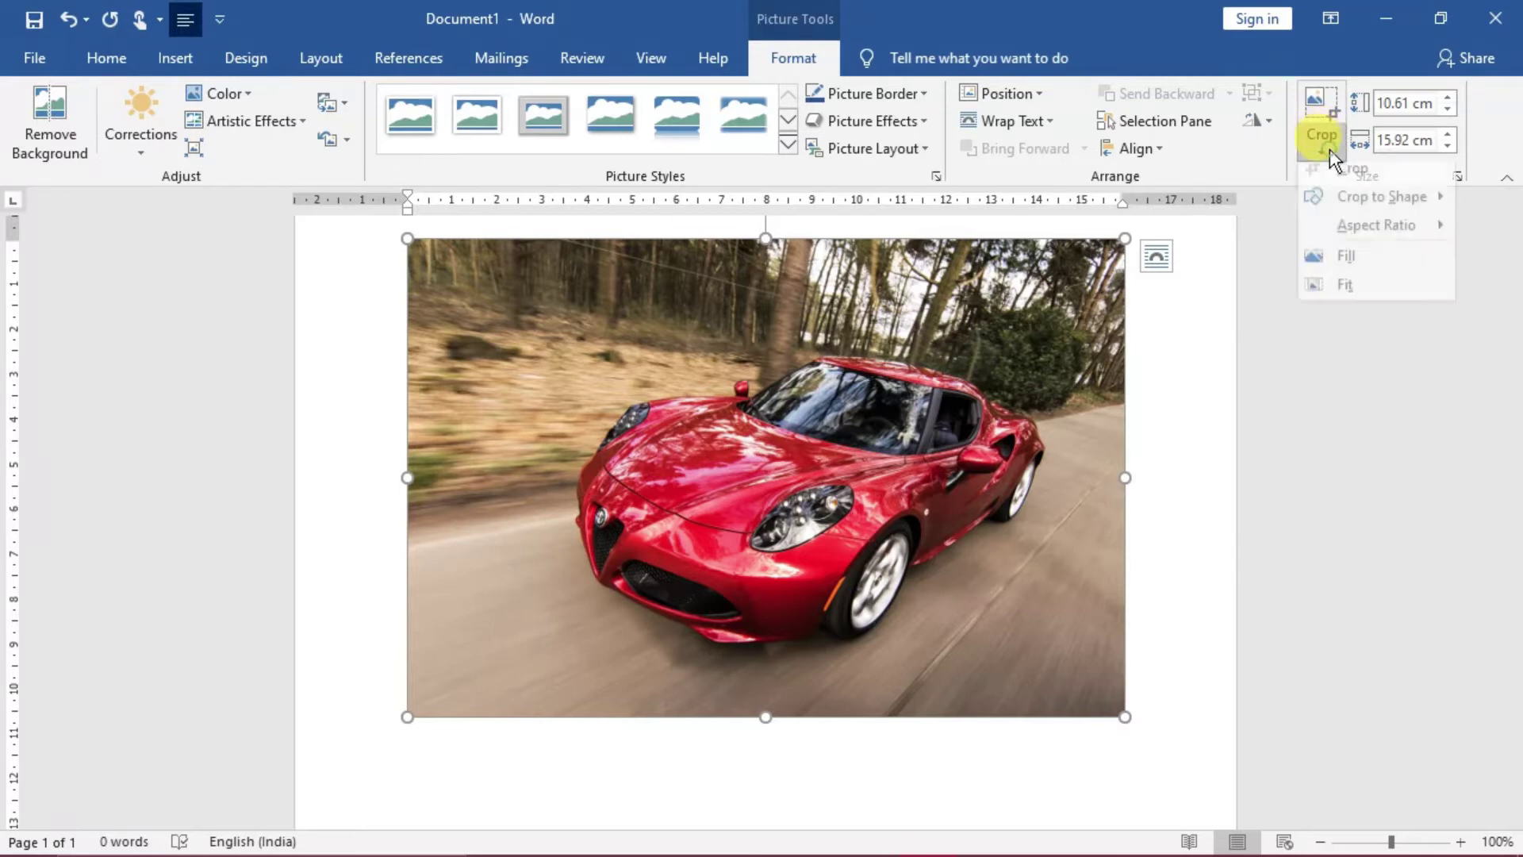
click(1252, 176)
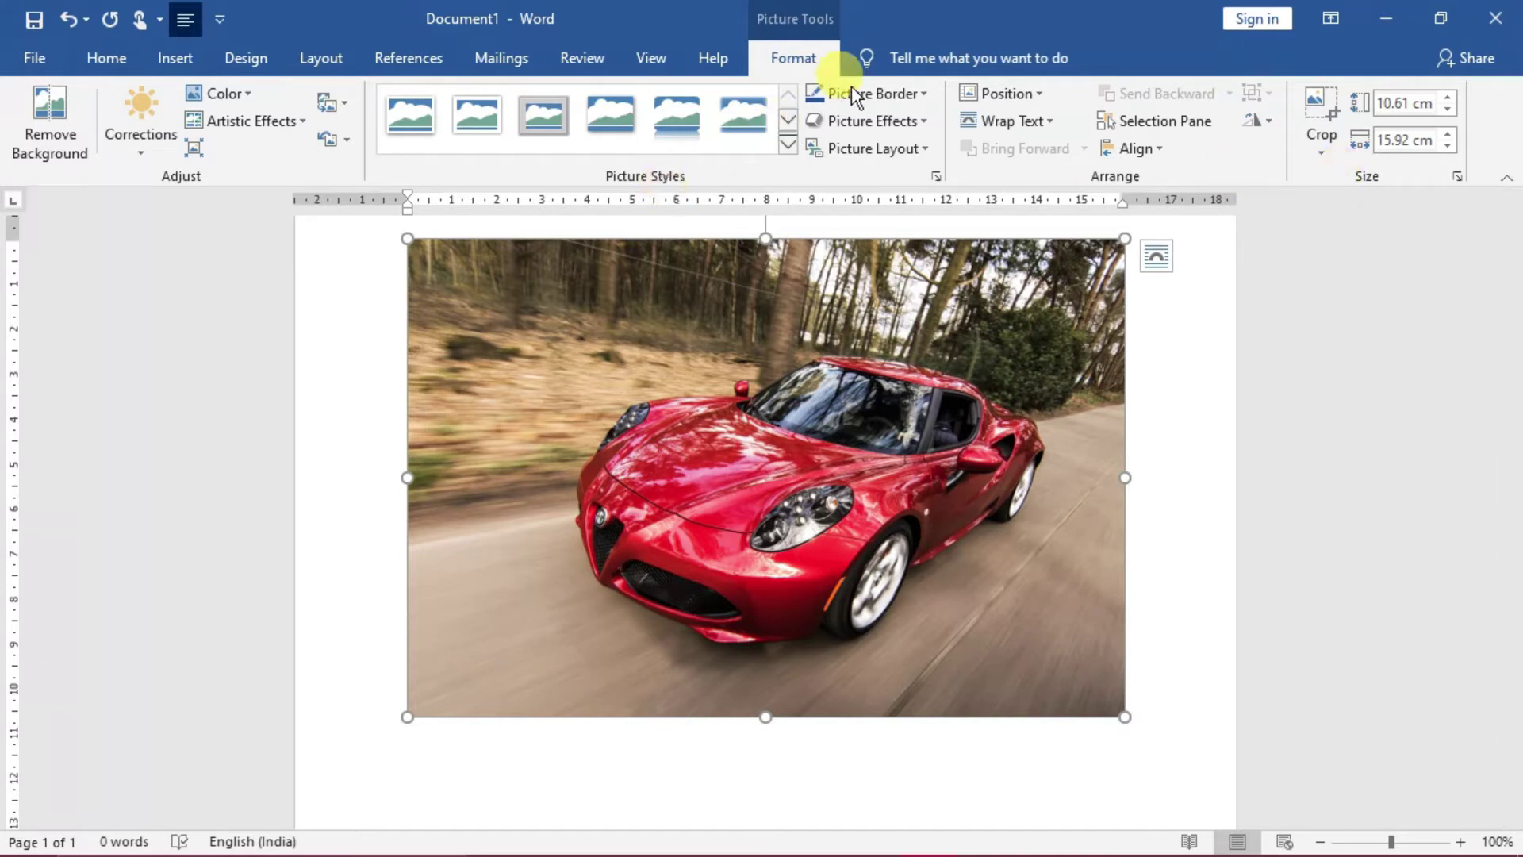
click(1320, 146)
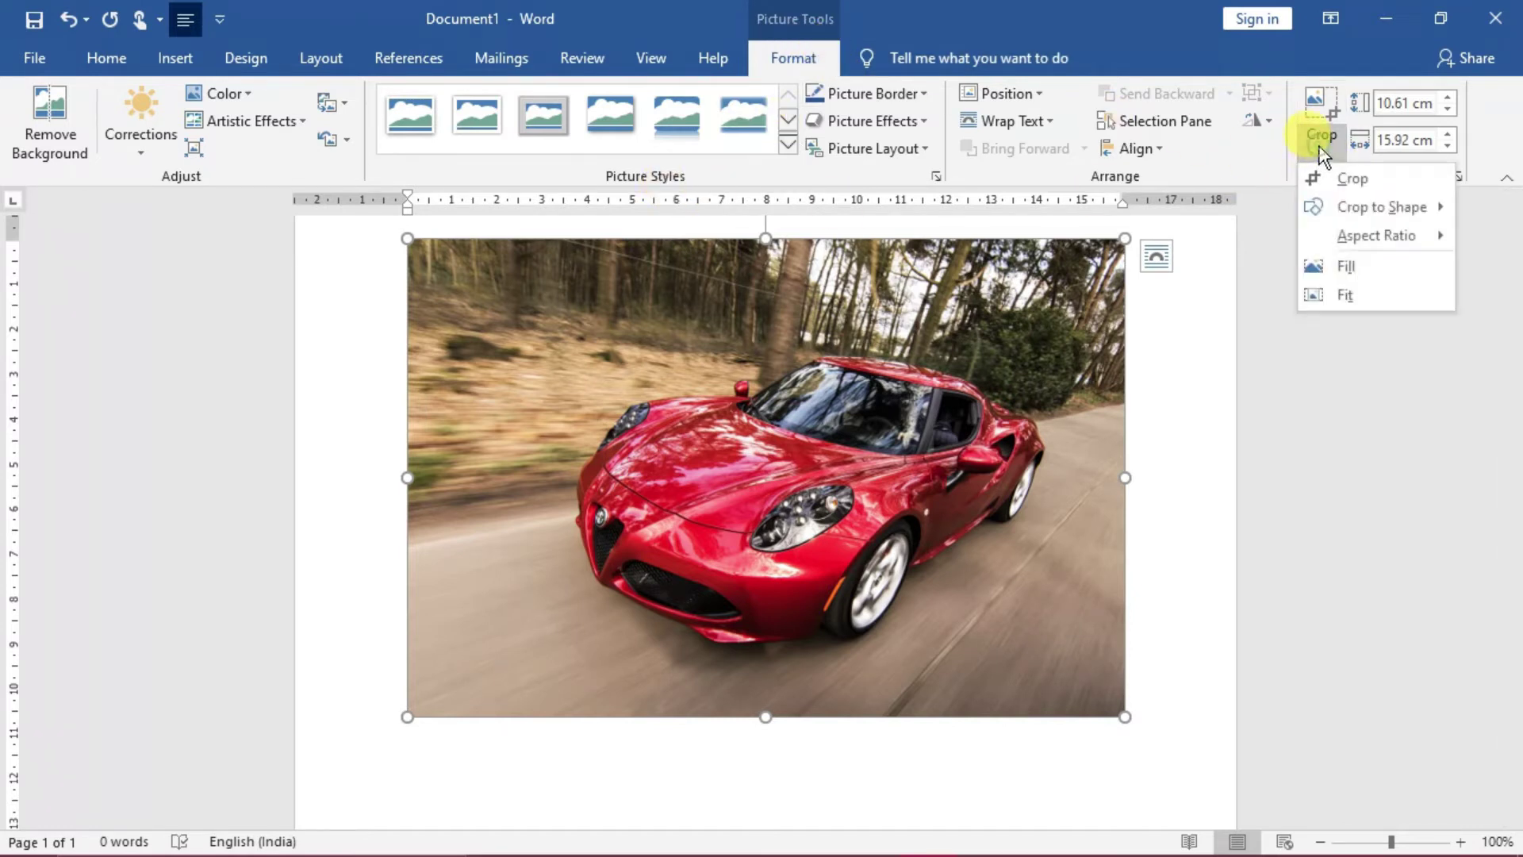
click(1340, 178)
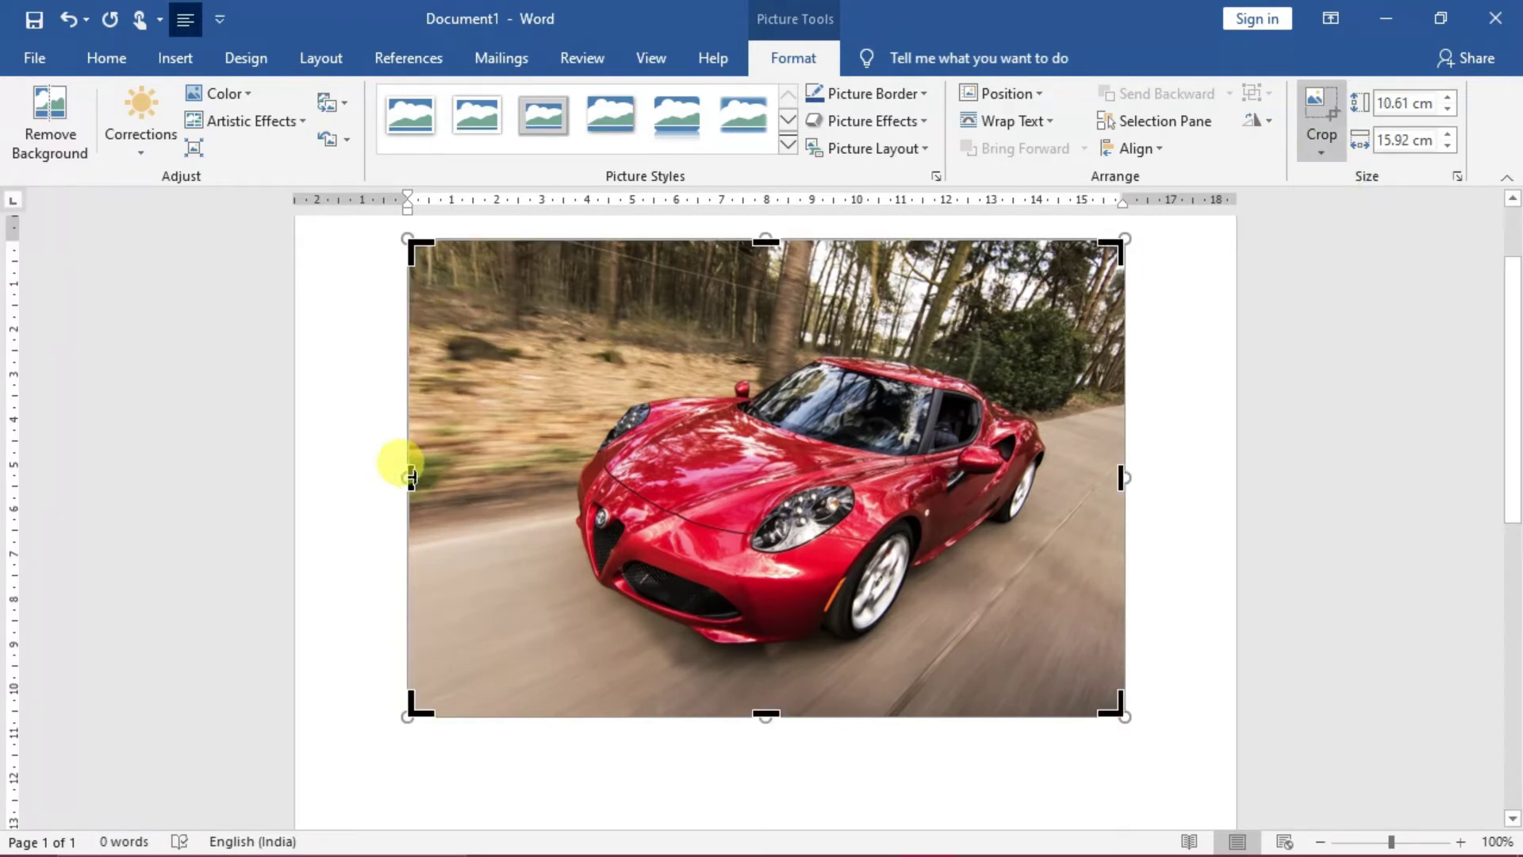
drag(411, 477, 544, 481)
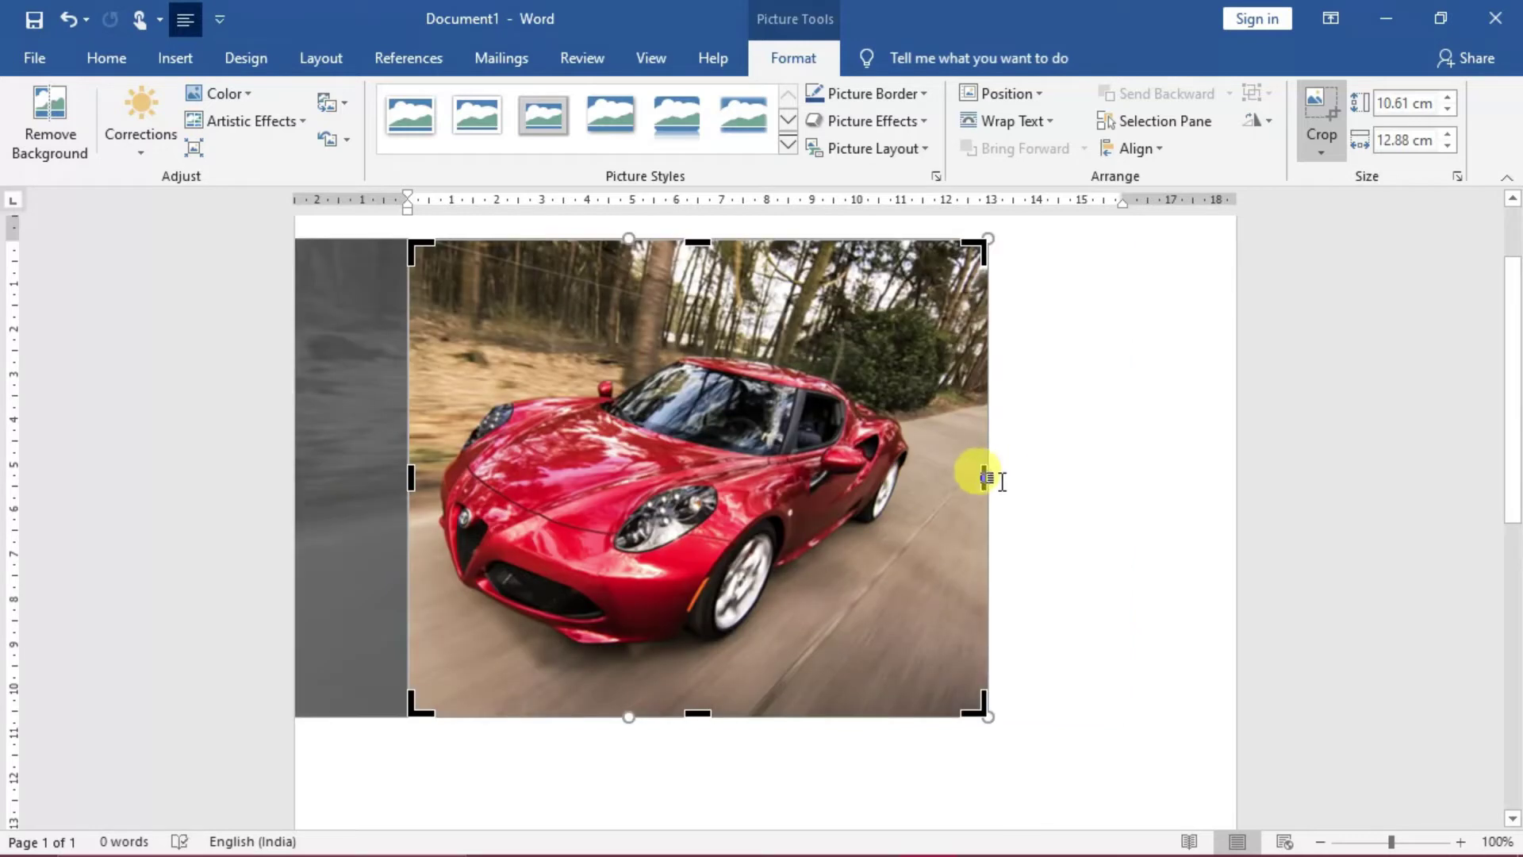
drag(984, 476, 931, 477)
drag(671, 241, 681, 323)
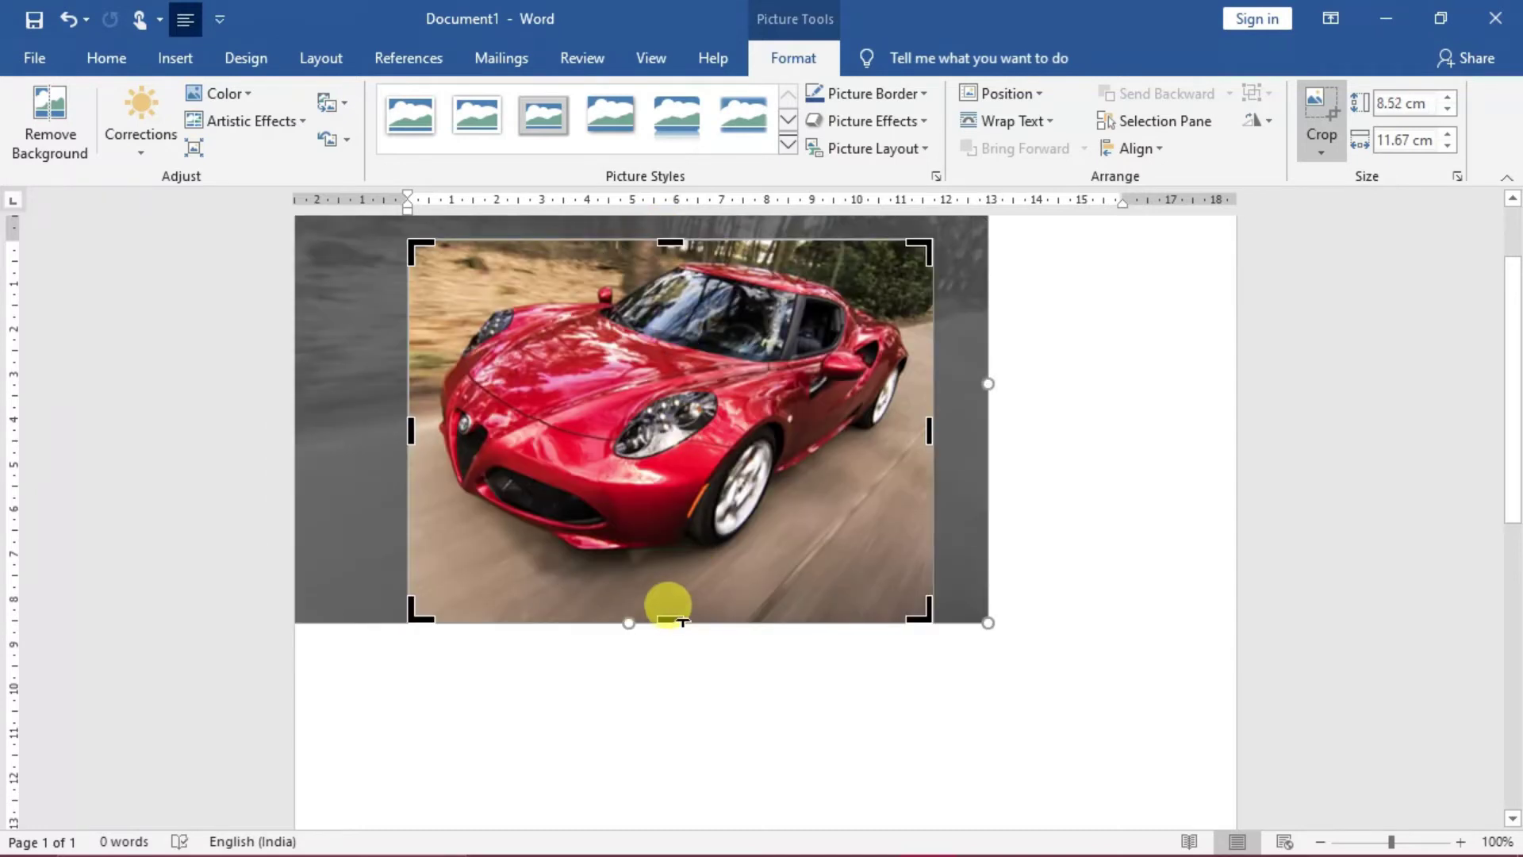
drag(681, 623, 672, 565)
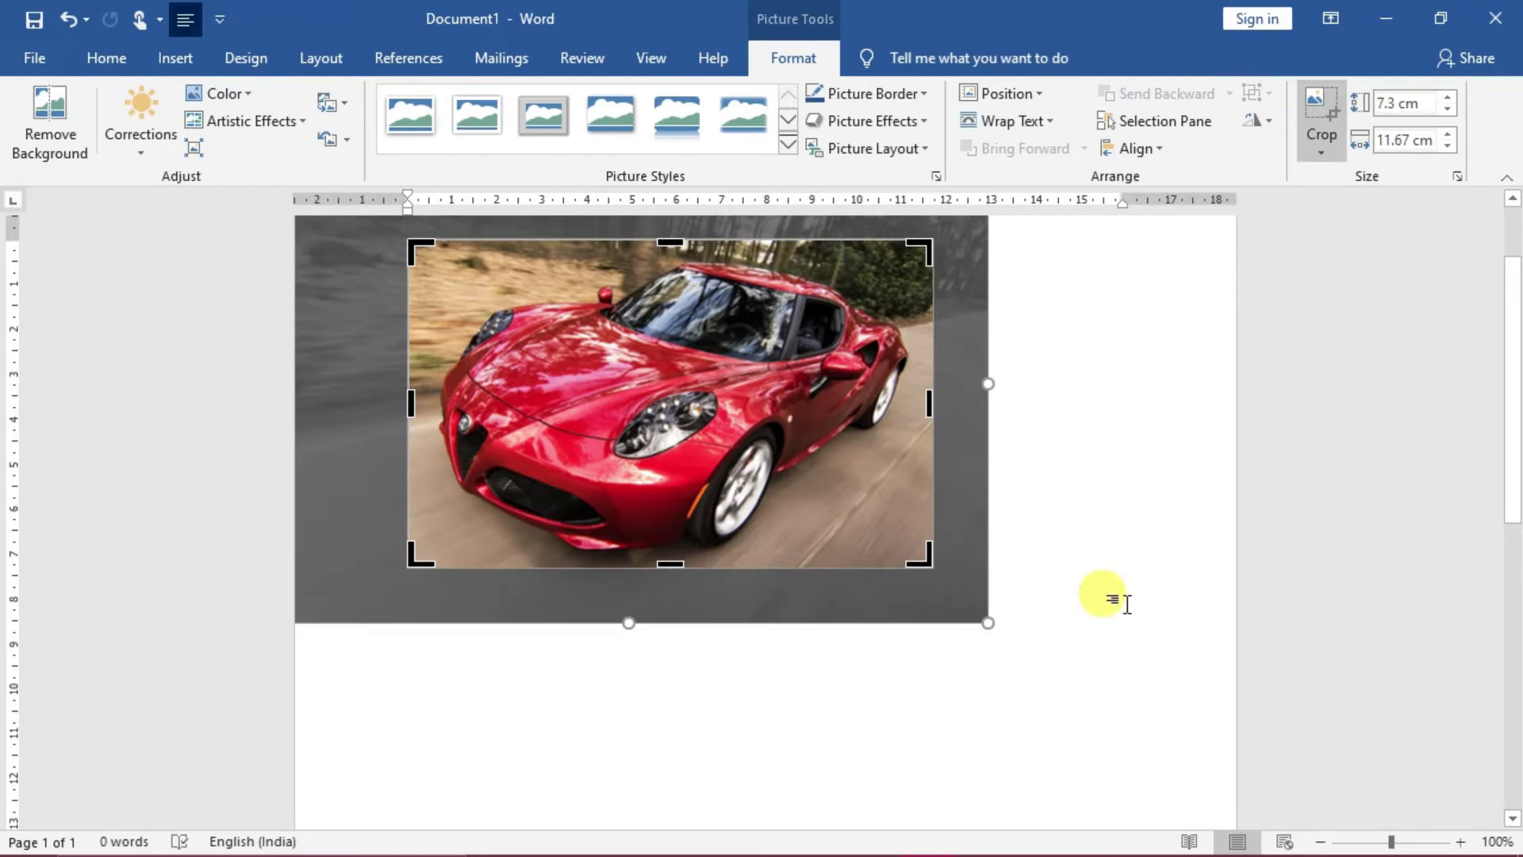
click(1126, 603)
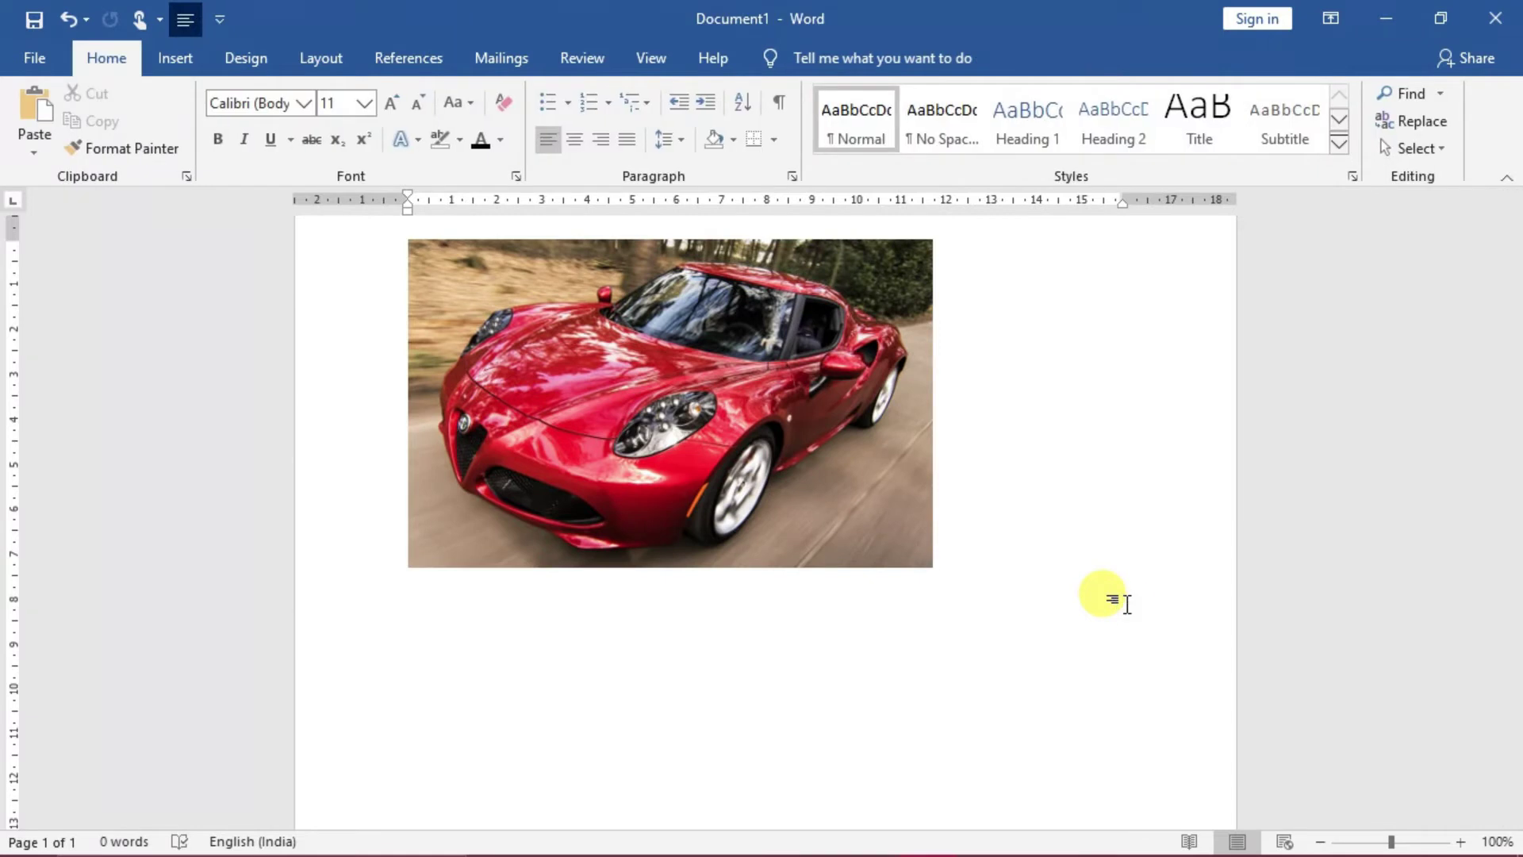
- Copy the cropped car picture and paste a duplicate two lines below it
click(732, 378)
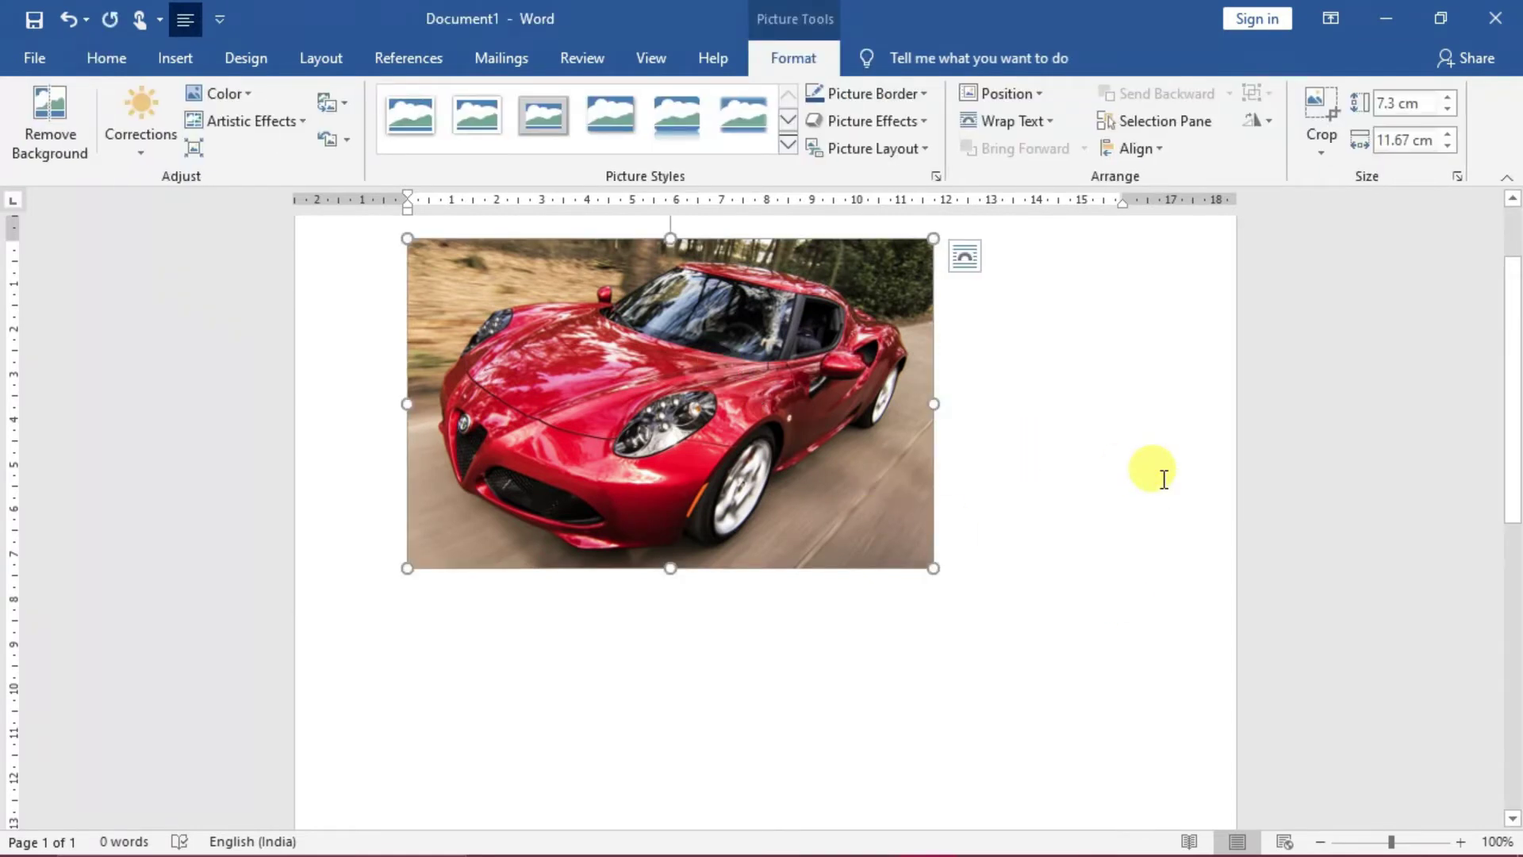
click(1009, 634)
key(Return)
key(Return)
key(ctrl+v)
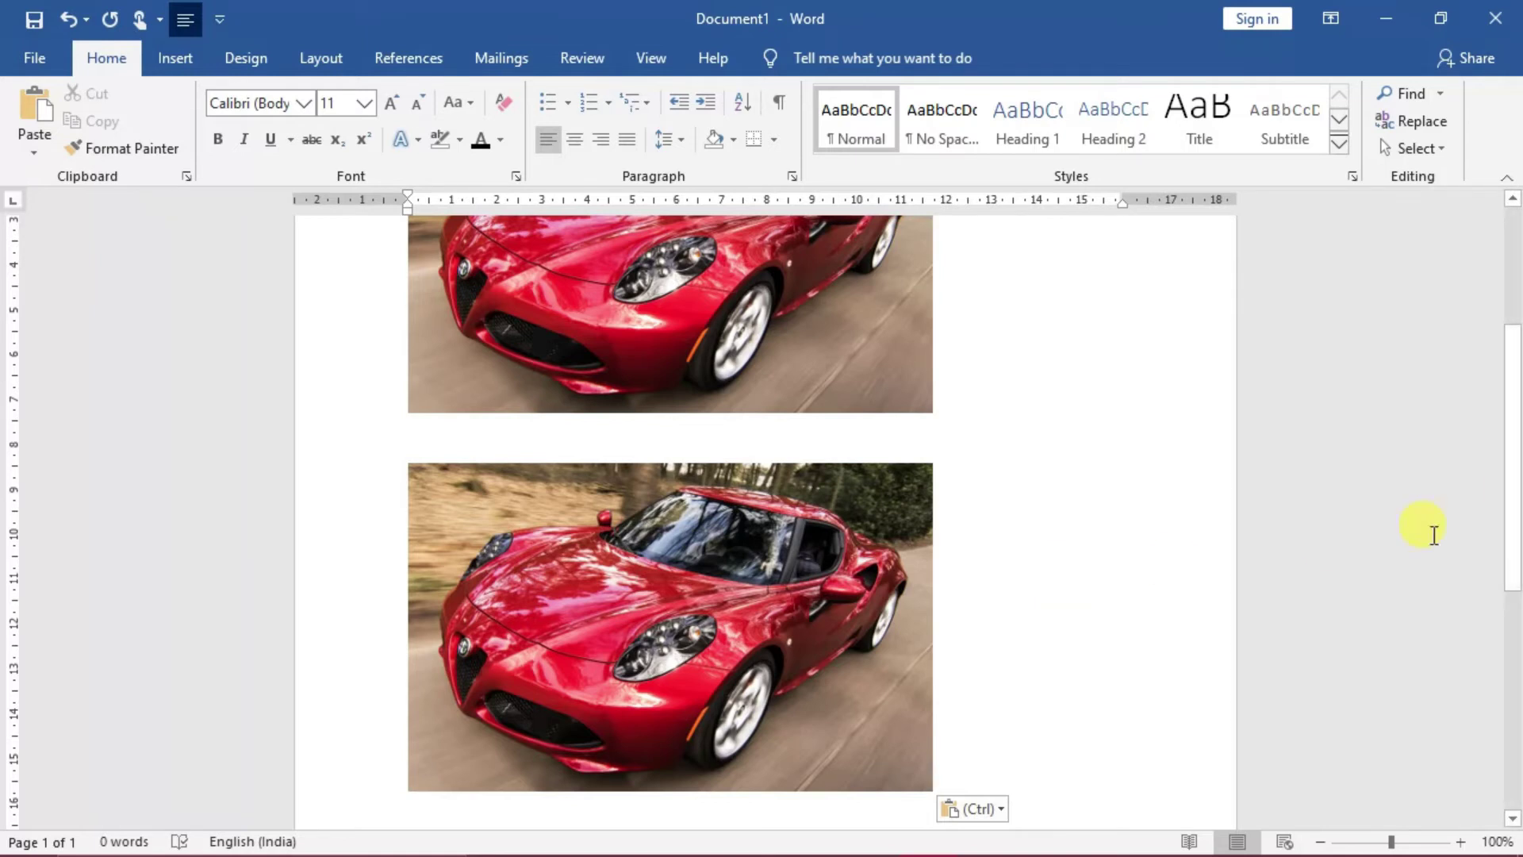
- Delete both red car pictures from the page
drag(1503, 487, 1517, 390)
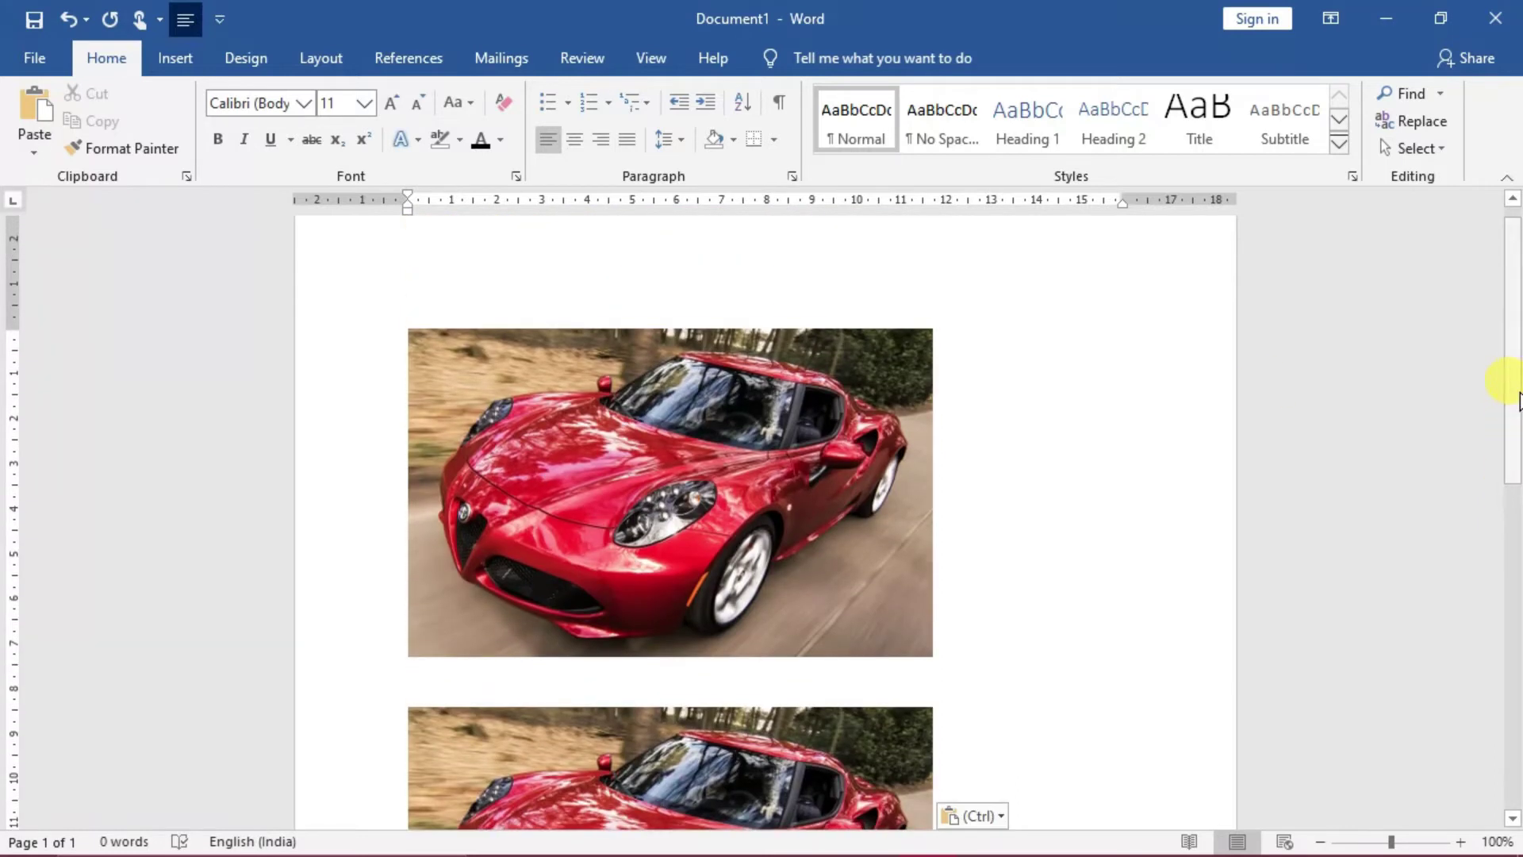
click(720, 406)
key(Delete)
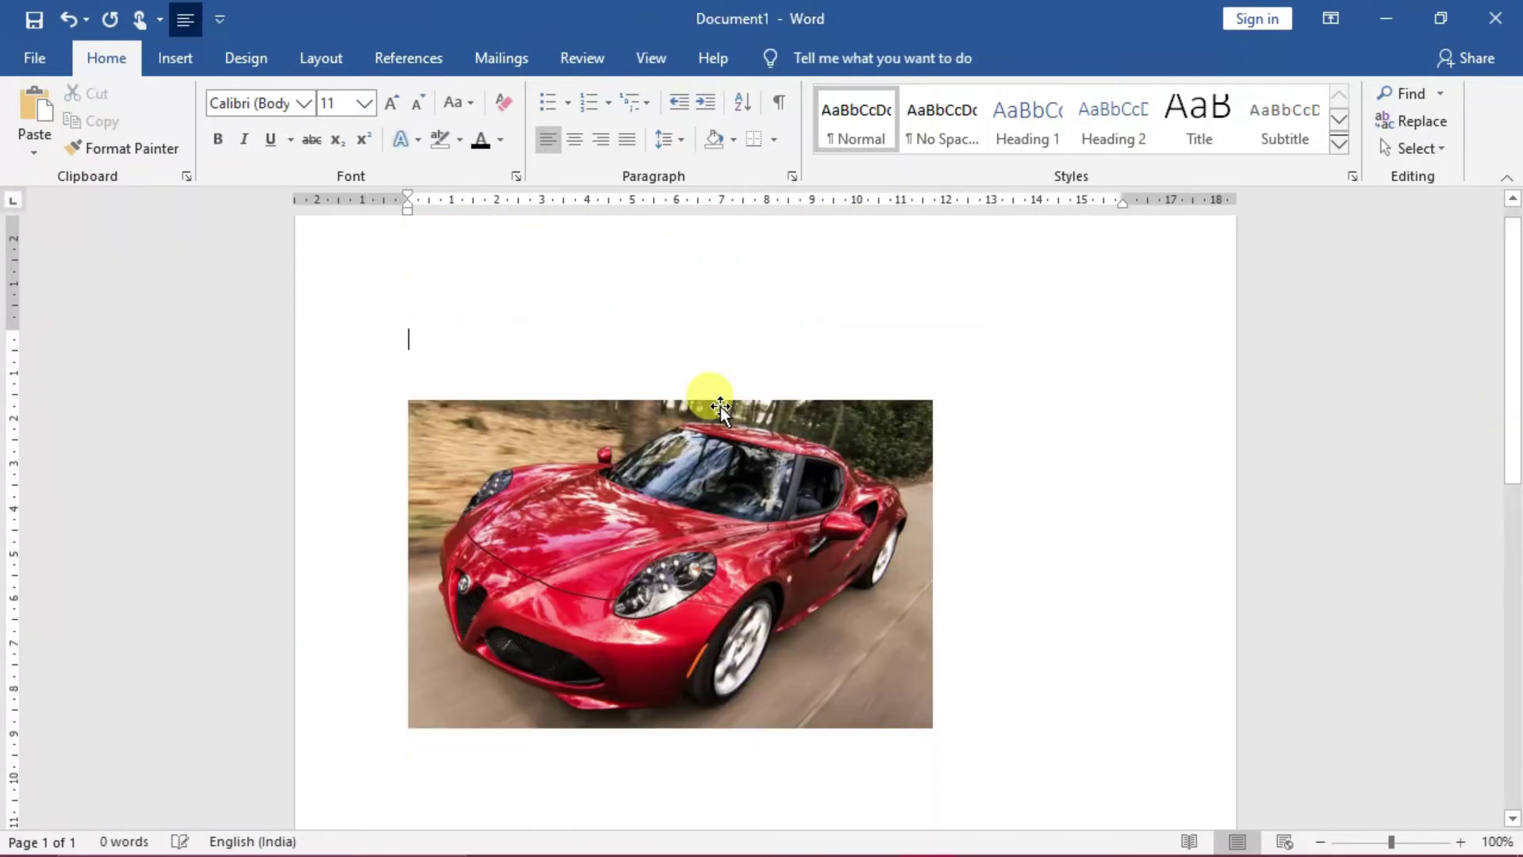
click(783, 521)
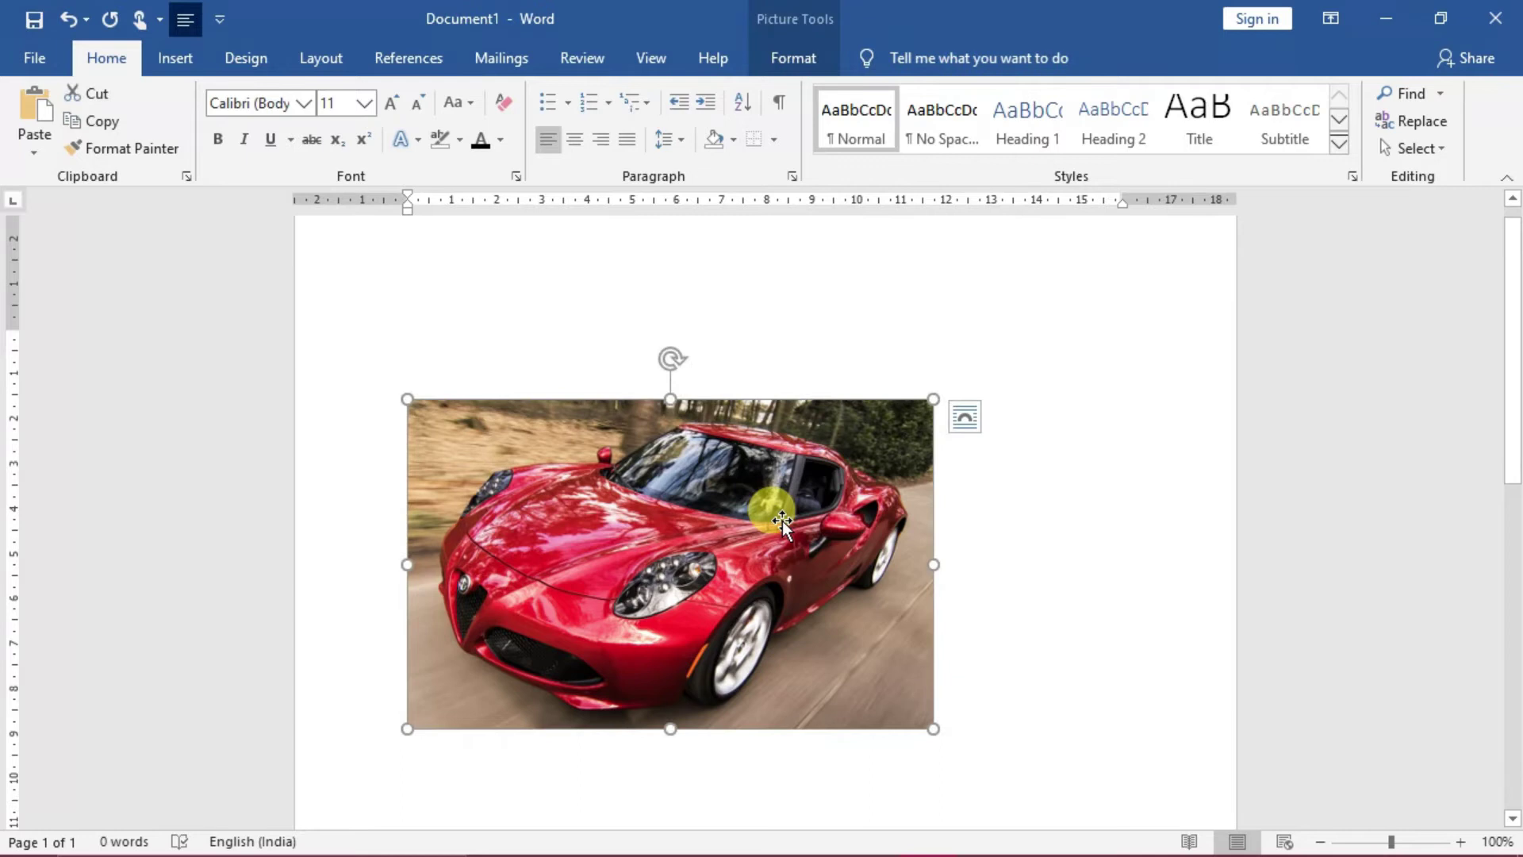
key(Delete)
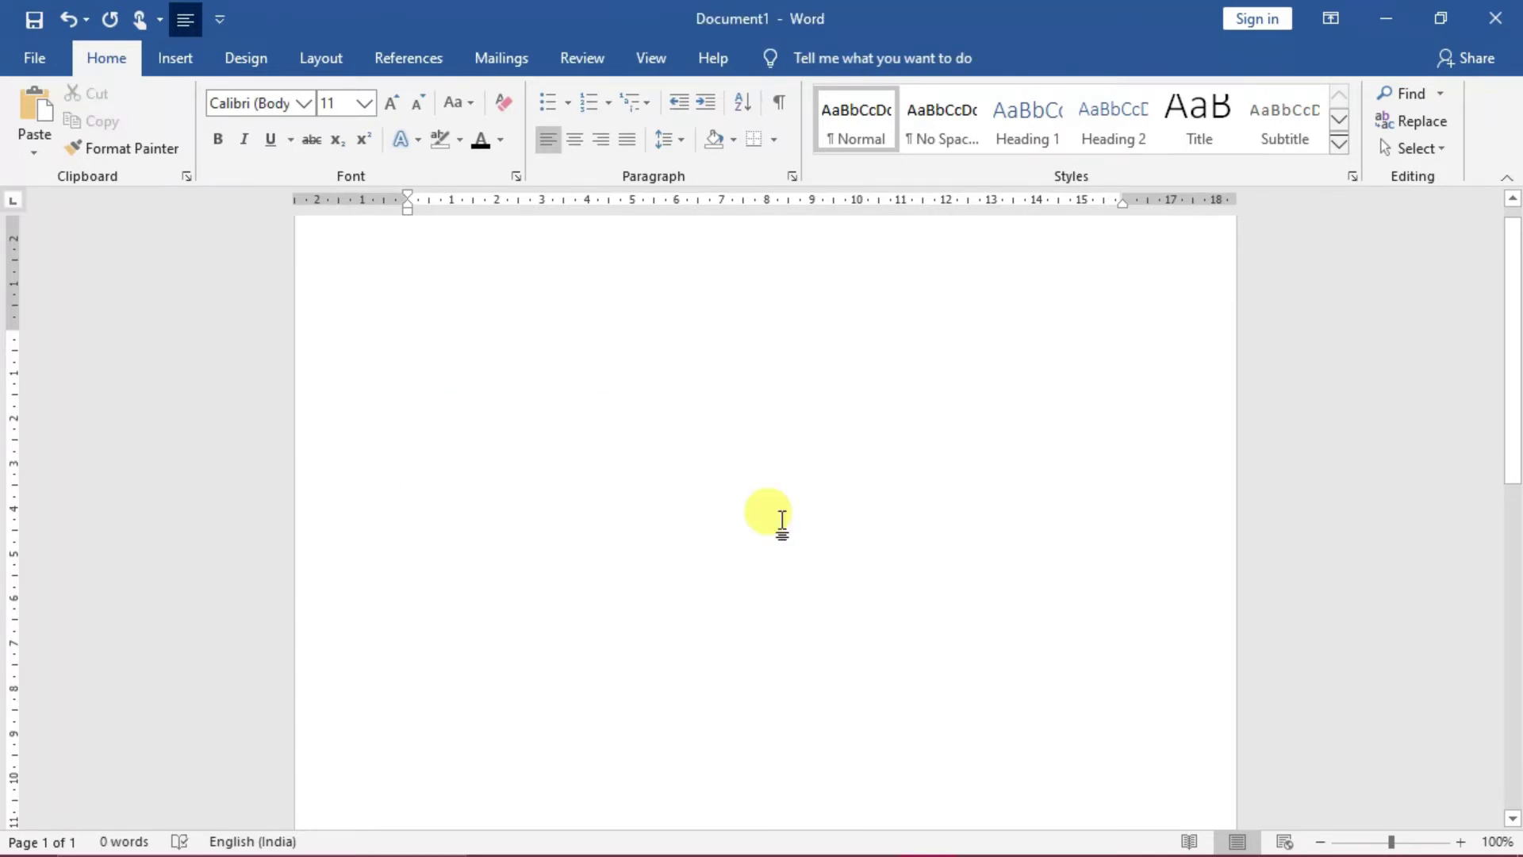
- Start inserting a picture from online sources and search Bing images for clipart
key(alt+n)
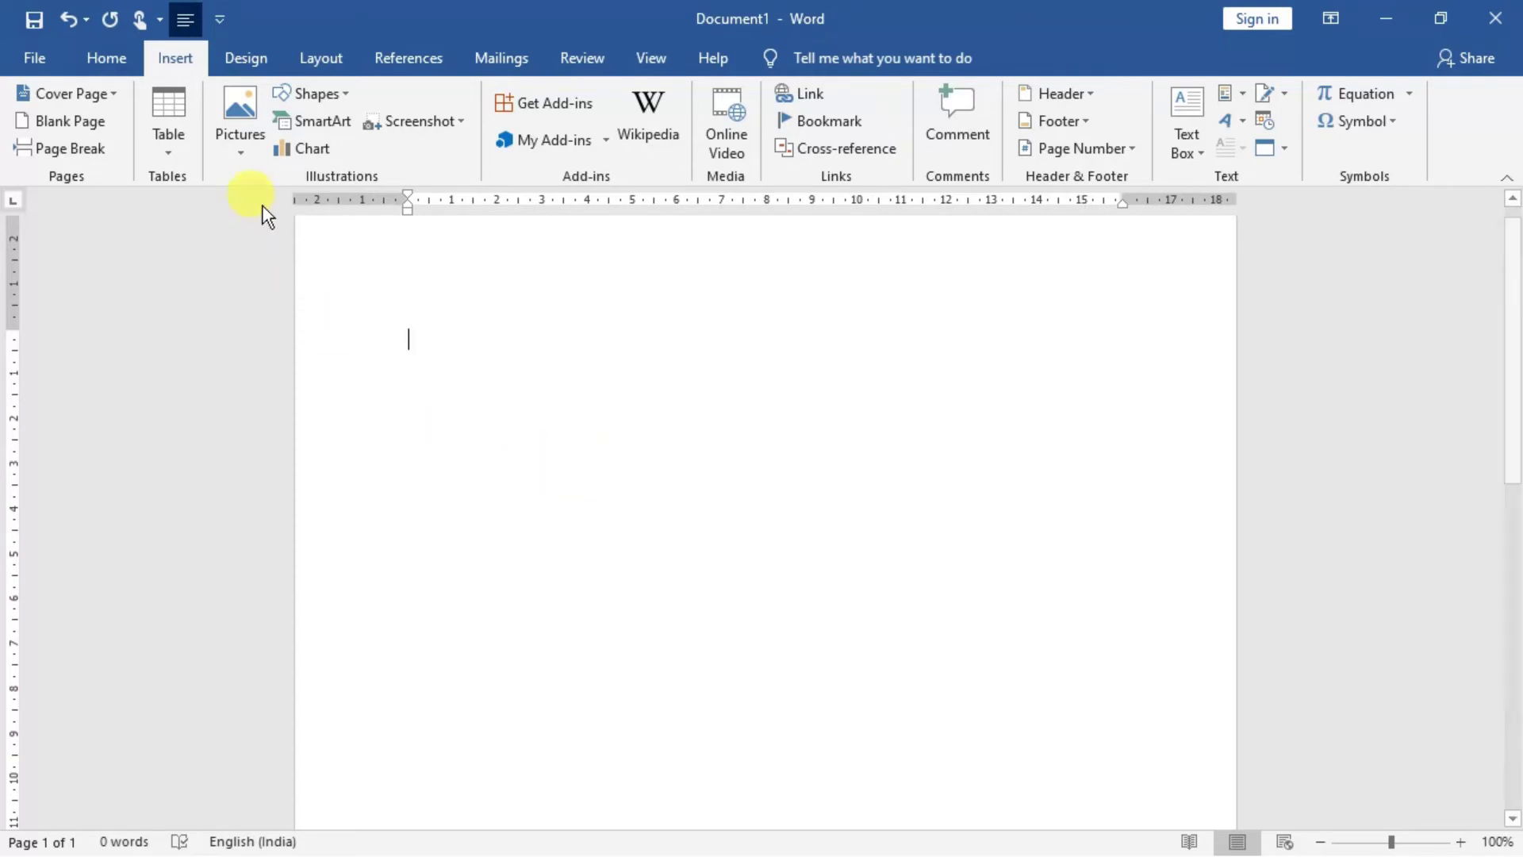
click(245, 148)
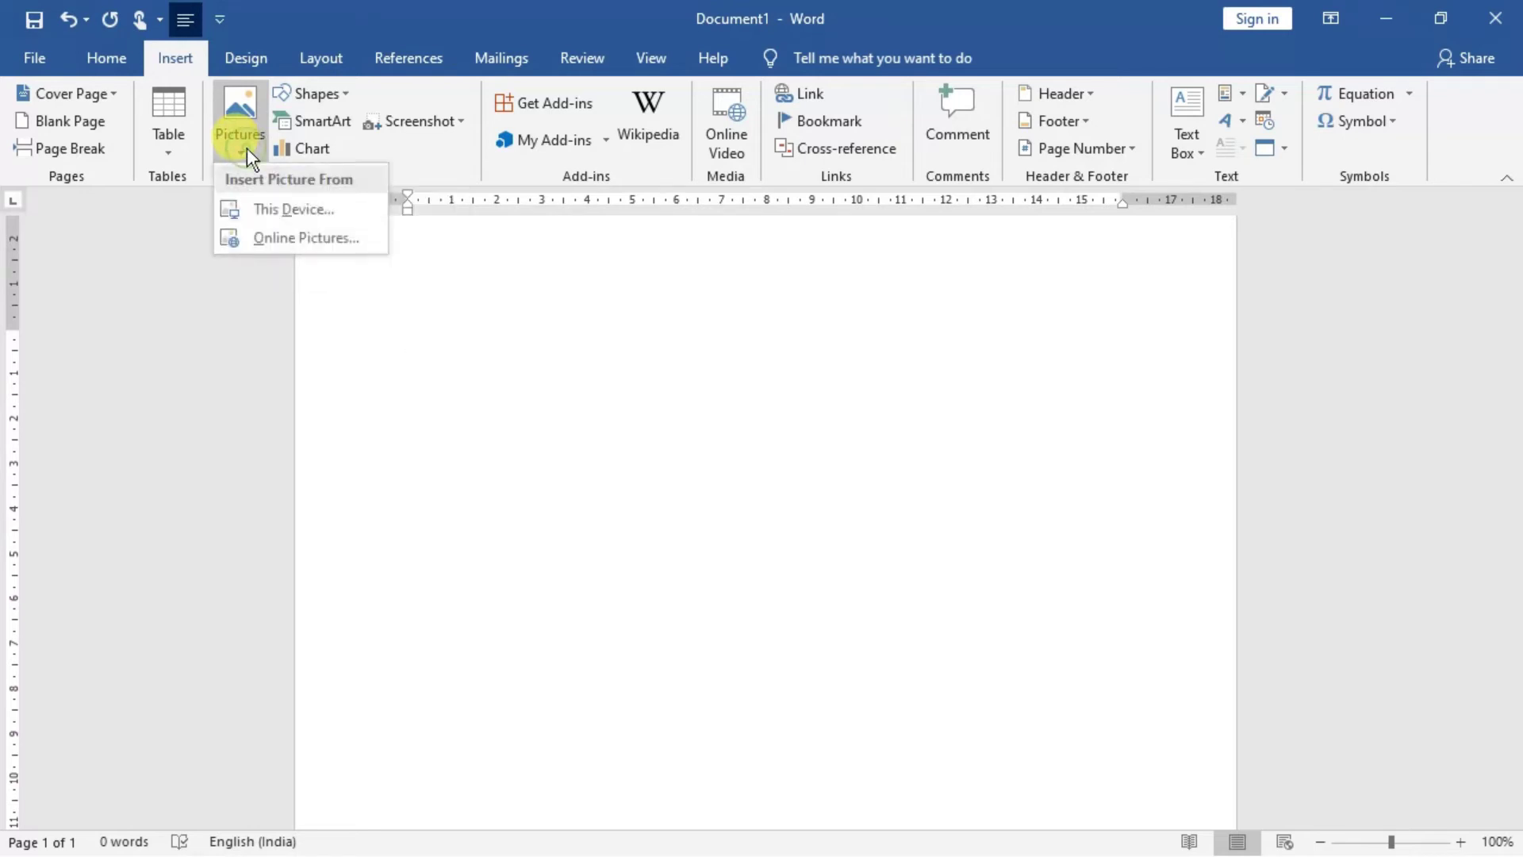
click(284, 240)
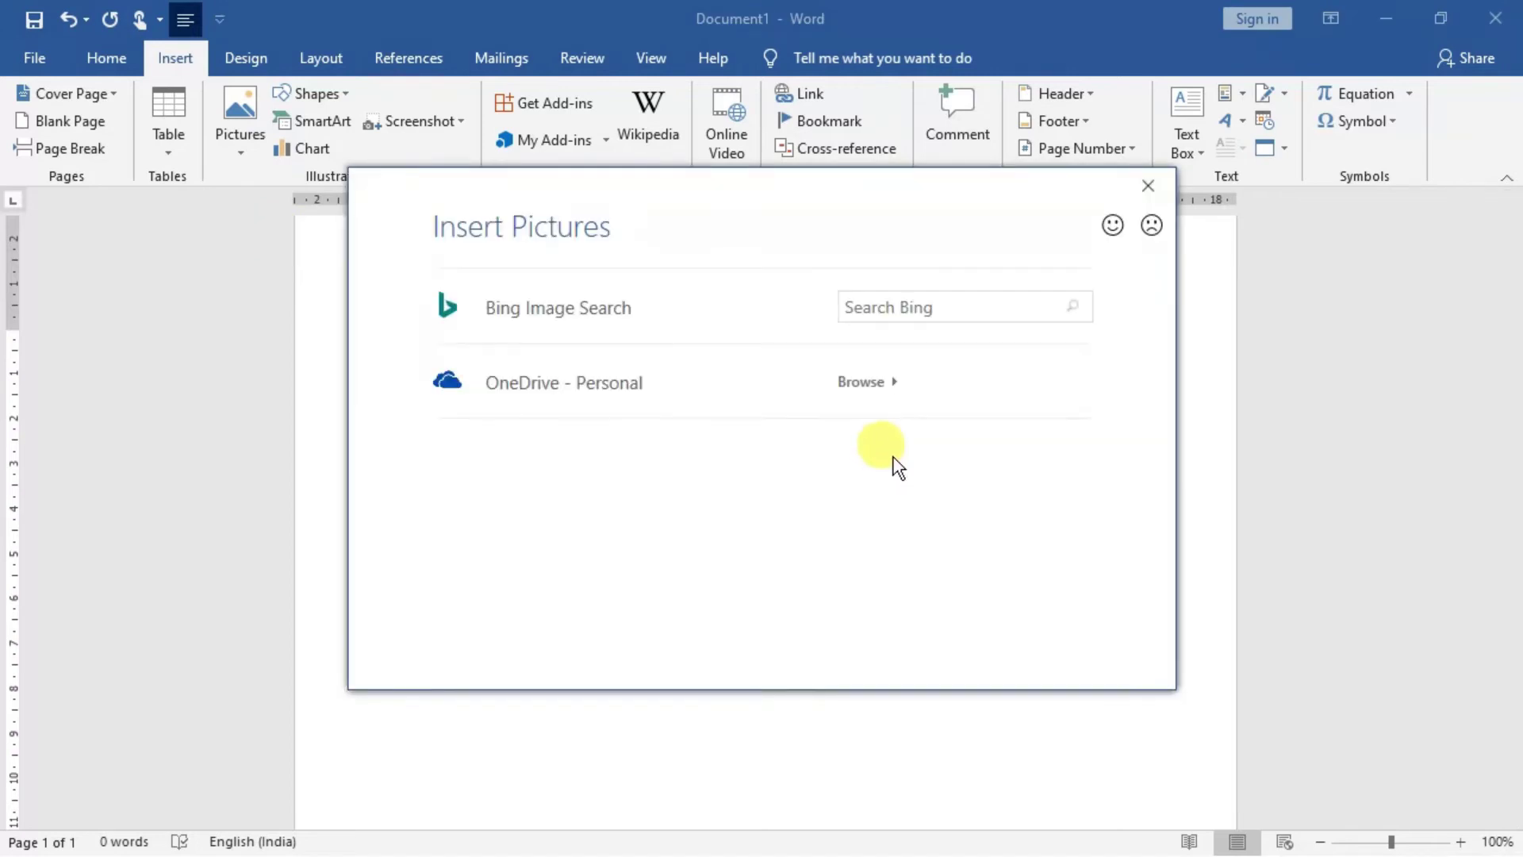
click(911, 308)
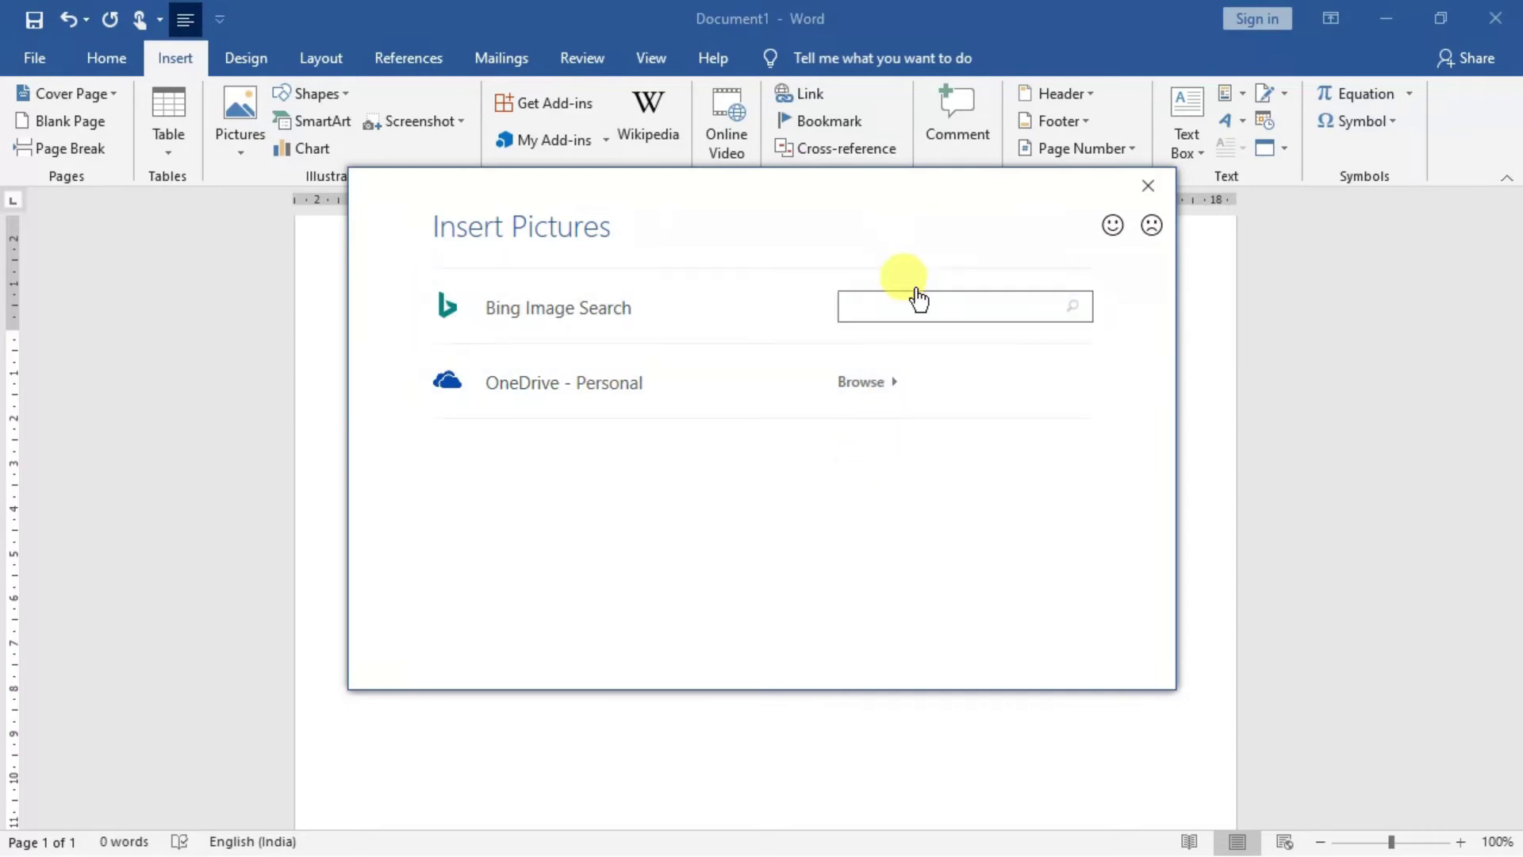
text(clipart)
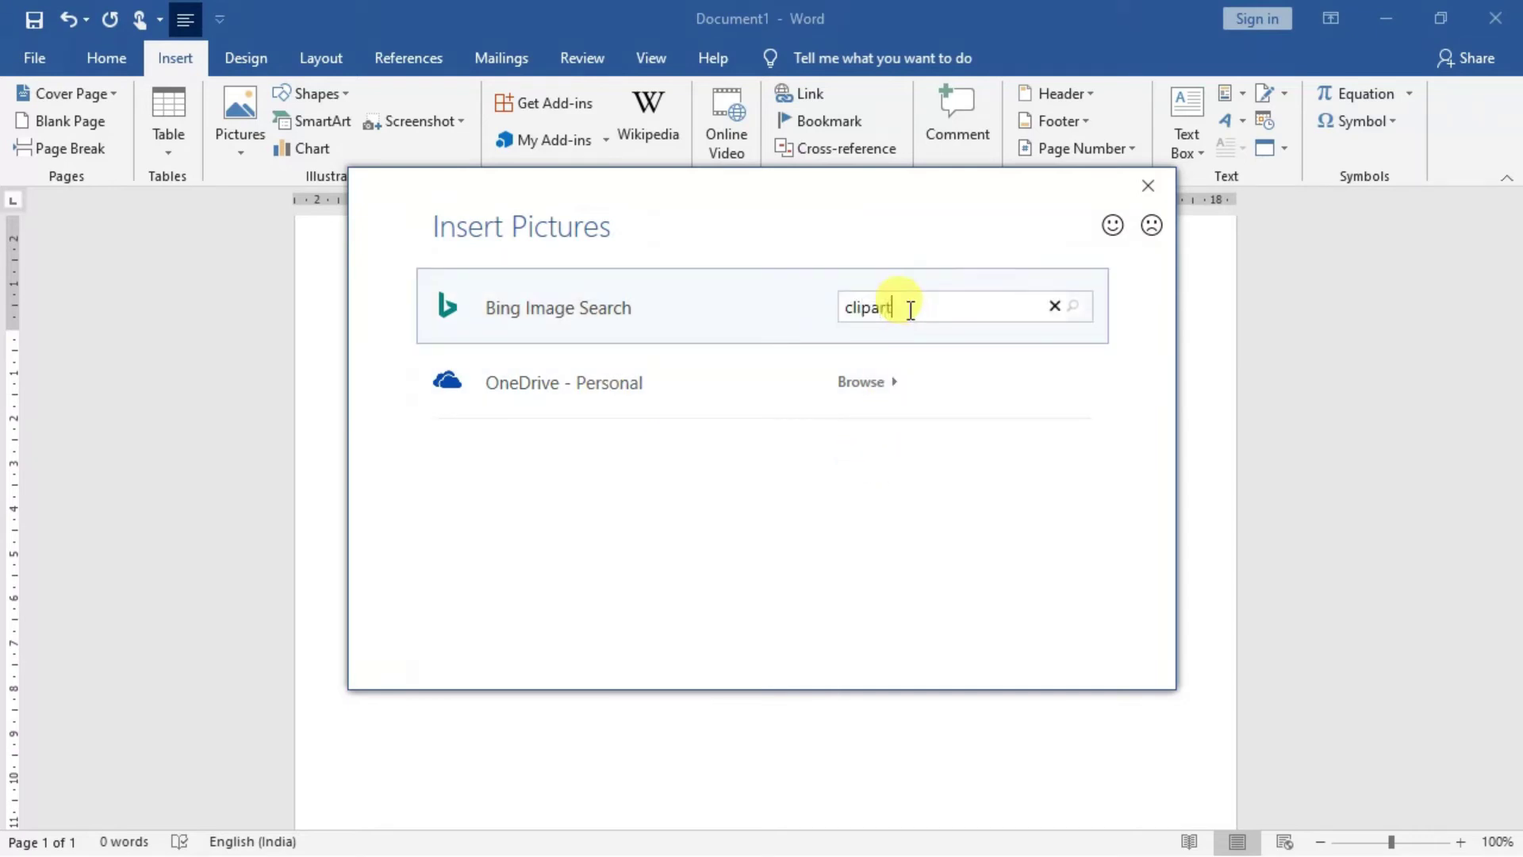
key(Return)
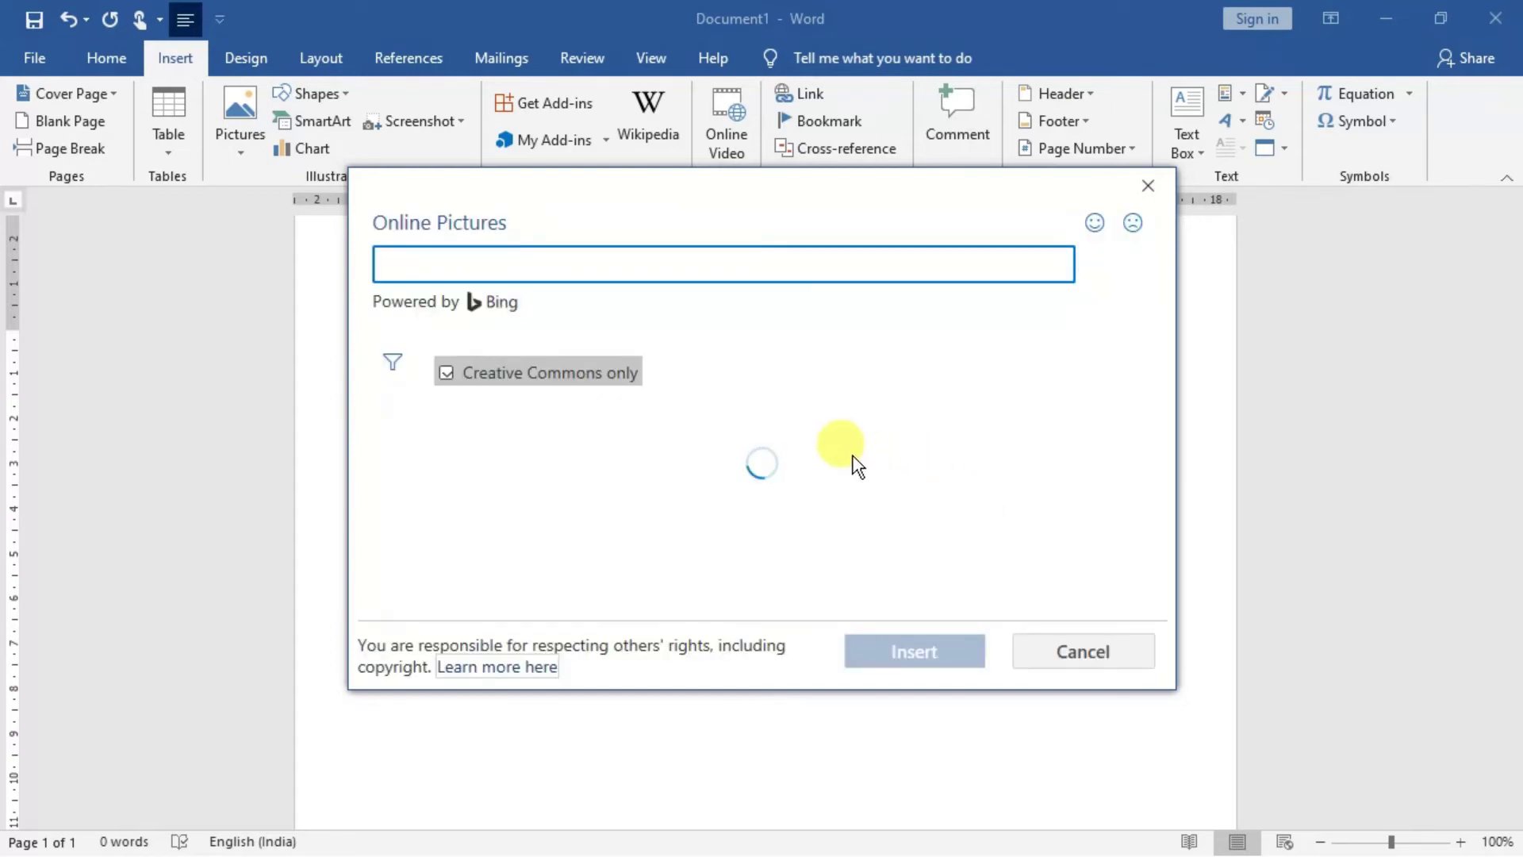
- Insert the blue motorcycle clipart and shrink it to about 4.29 cm high by 6.91 cm wide
click(748, 460)
click(914, 654)
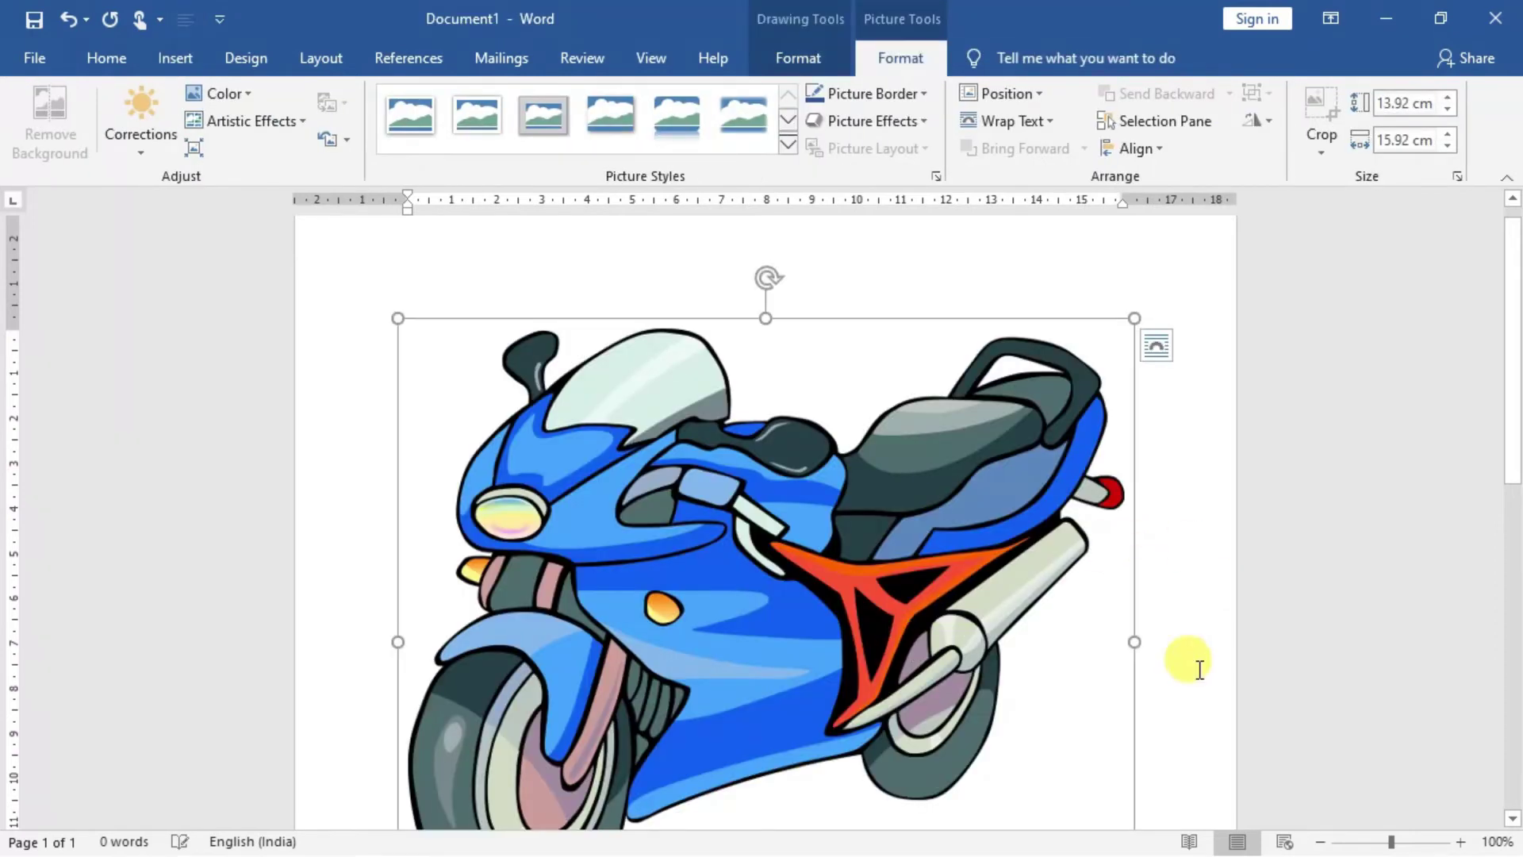
drag(398, 318, 680, 470)
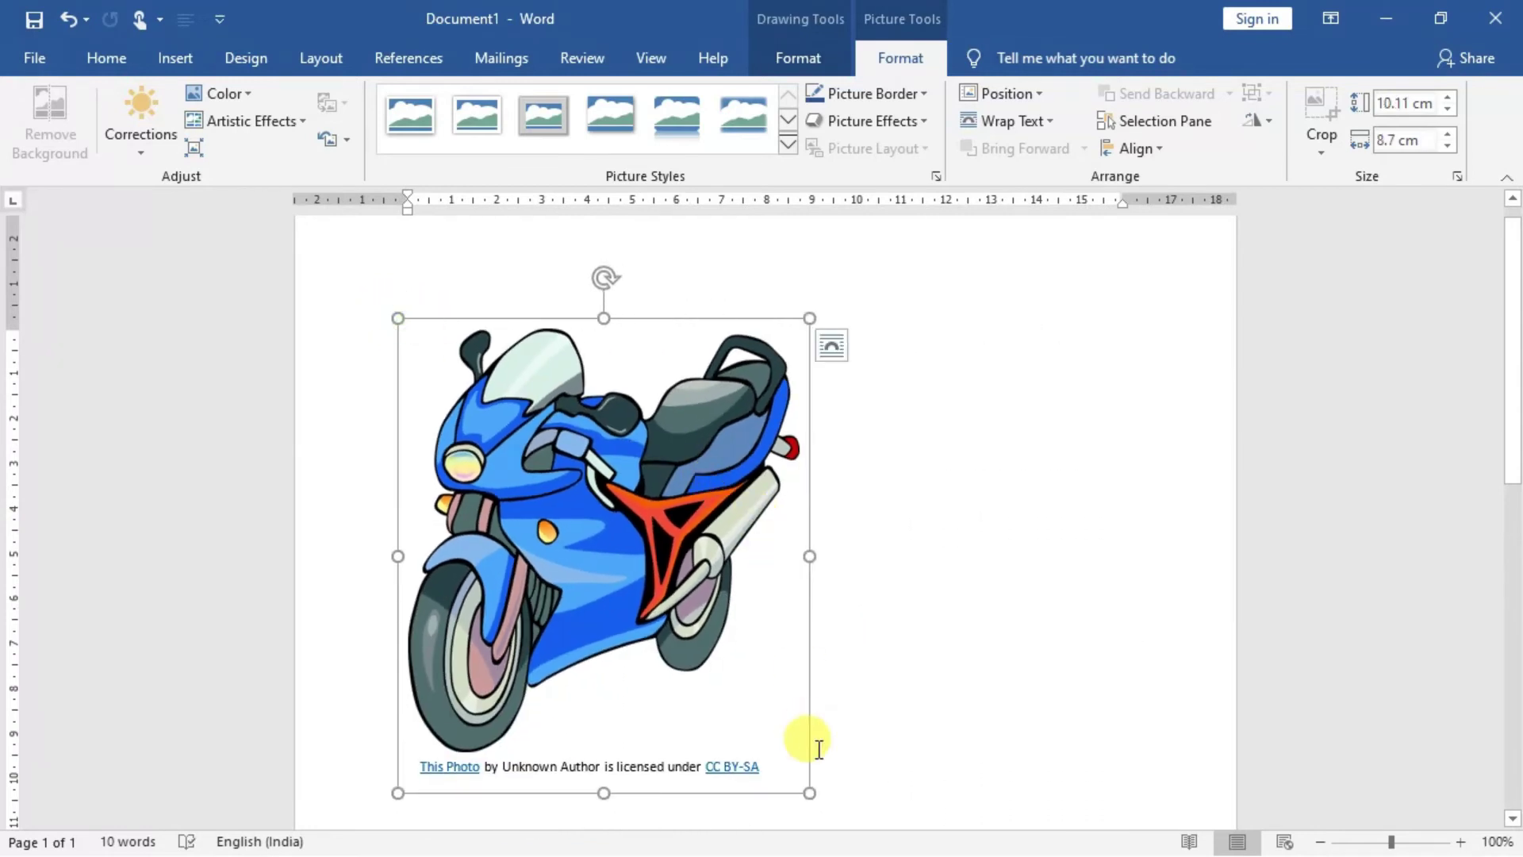
drag(810, 793, 723, 522)
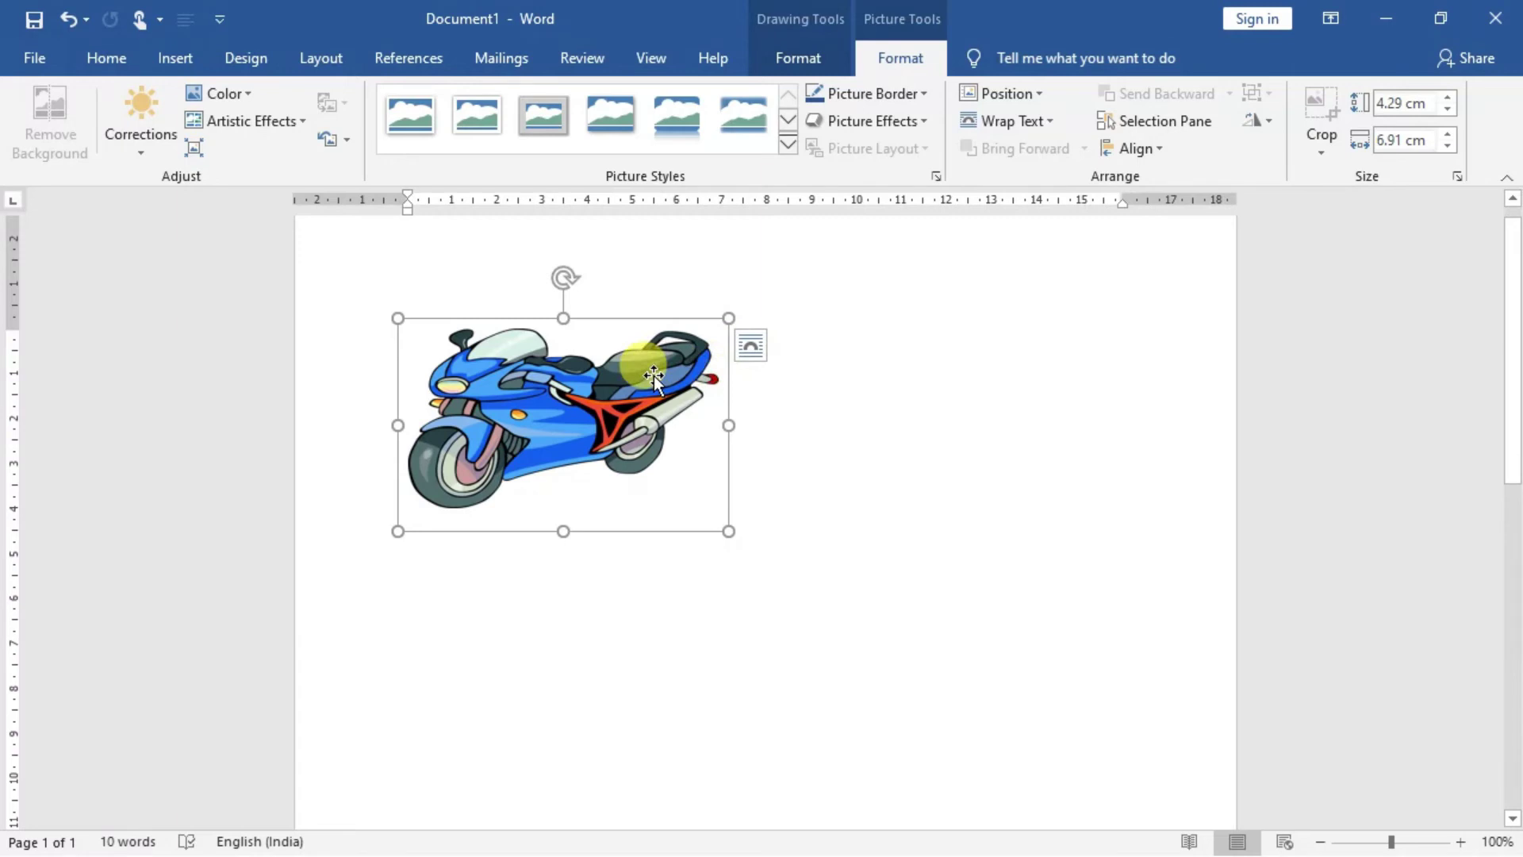
- Try cropping the motorcycle clipart to a pentagon and to an up-down arrow shape, and undo both crops
click(1320, 152)
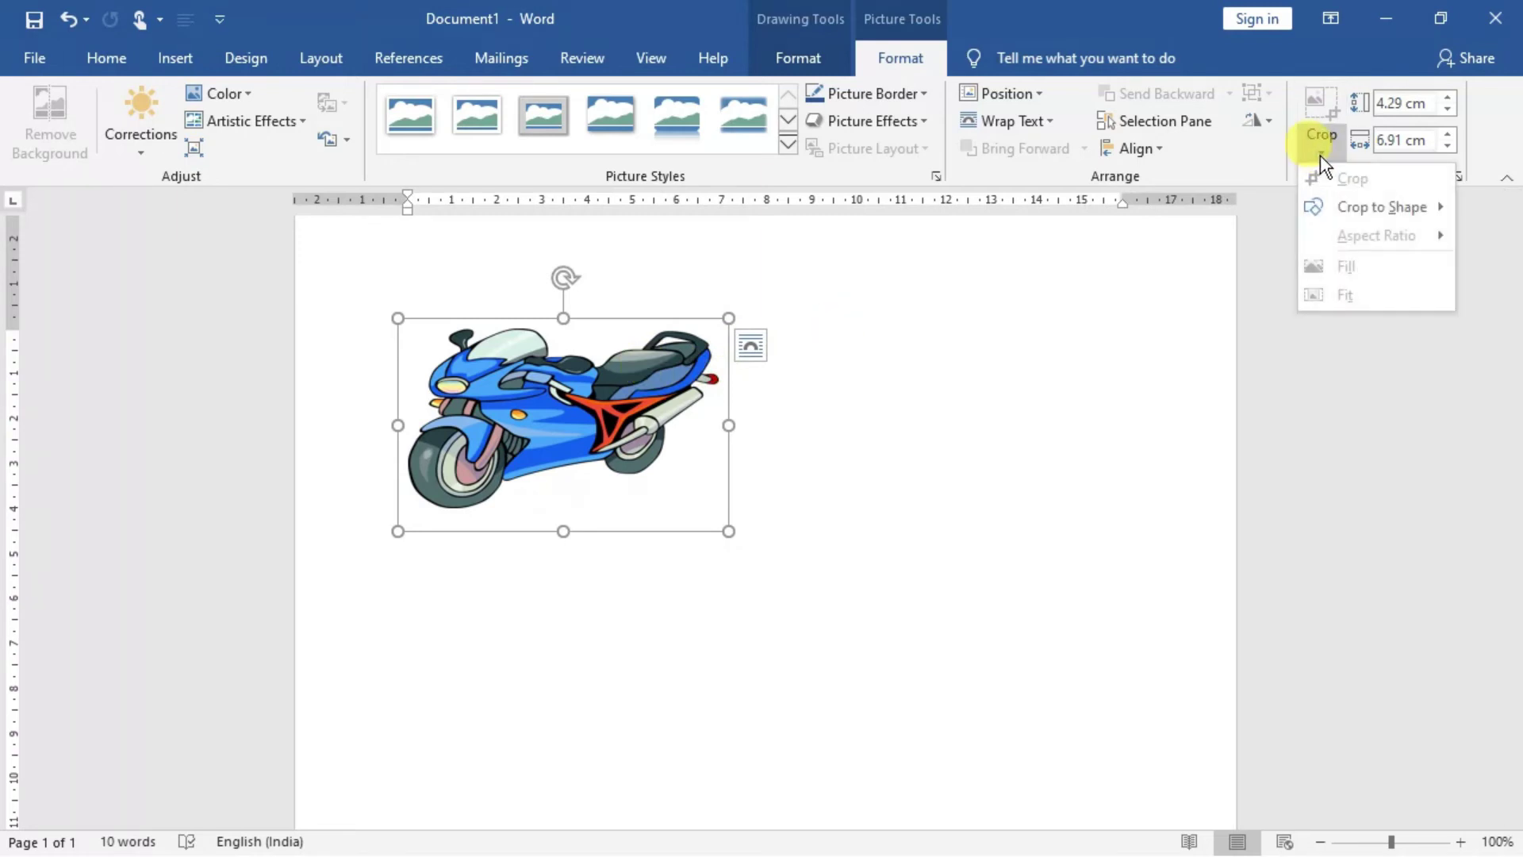
mouse_move(1352, 208)
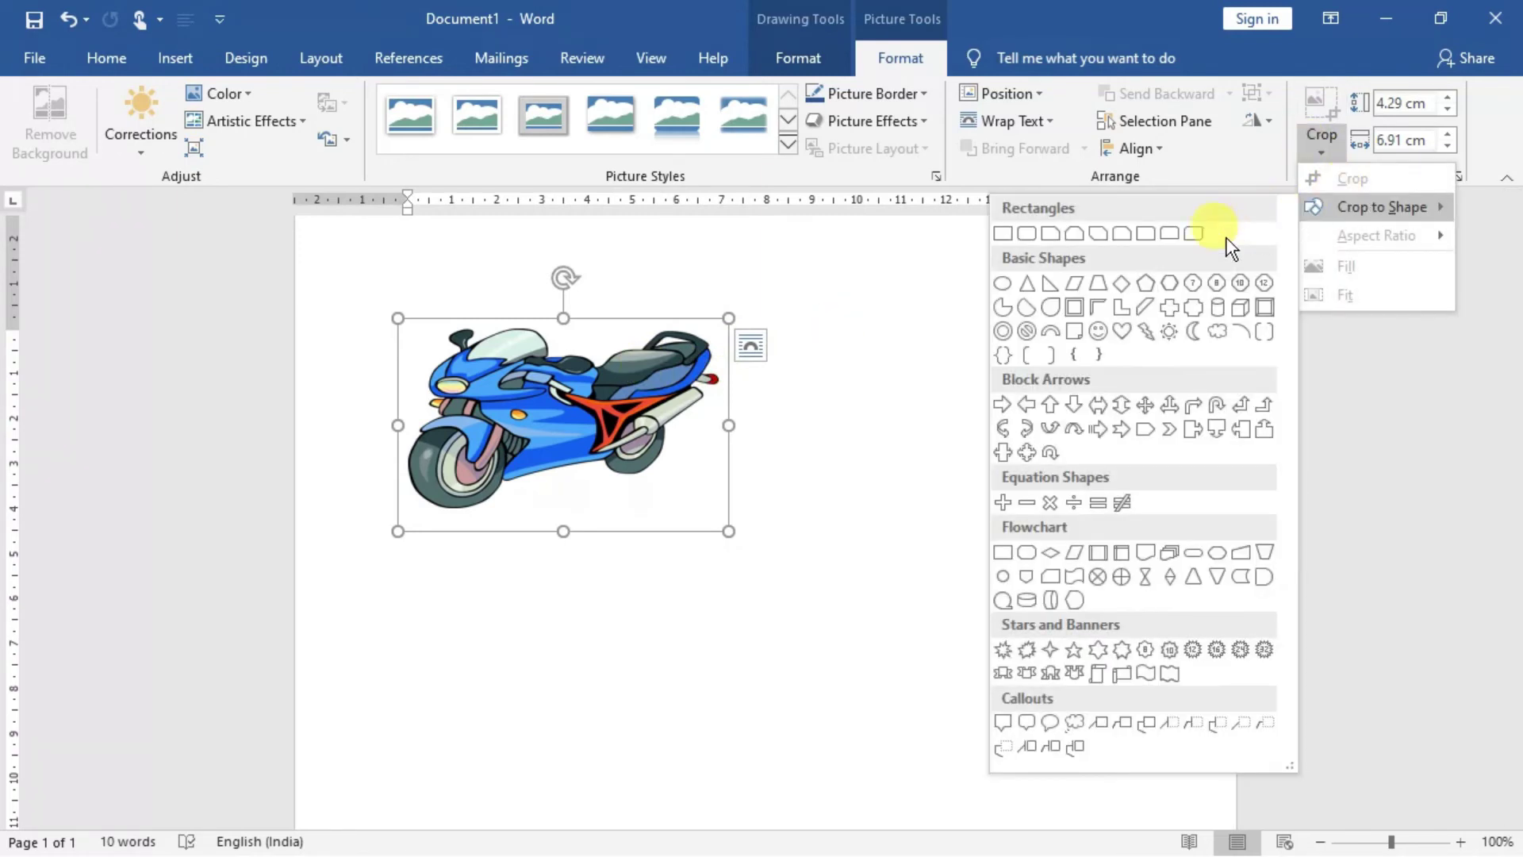
click(1145, 285)
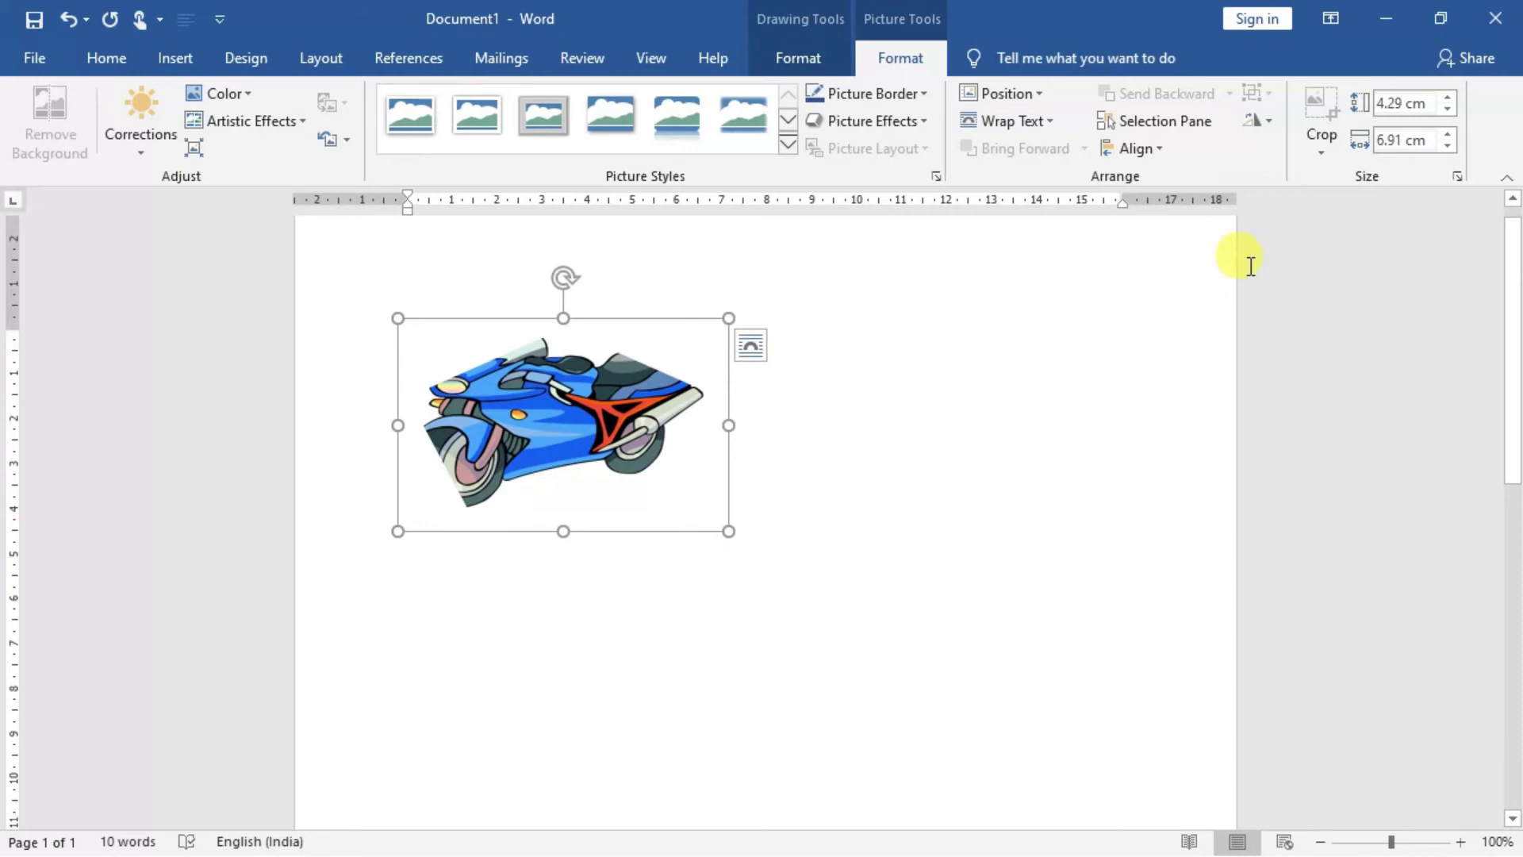
click(1323, 151)
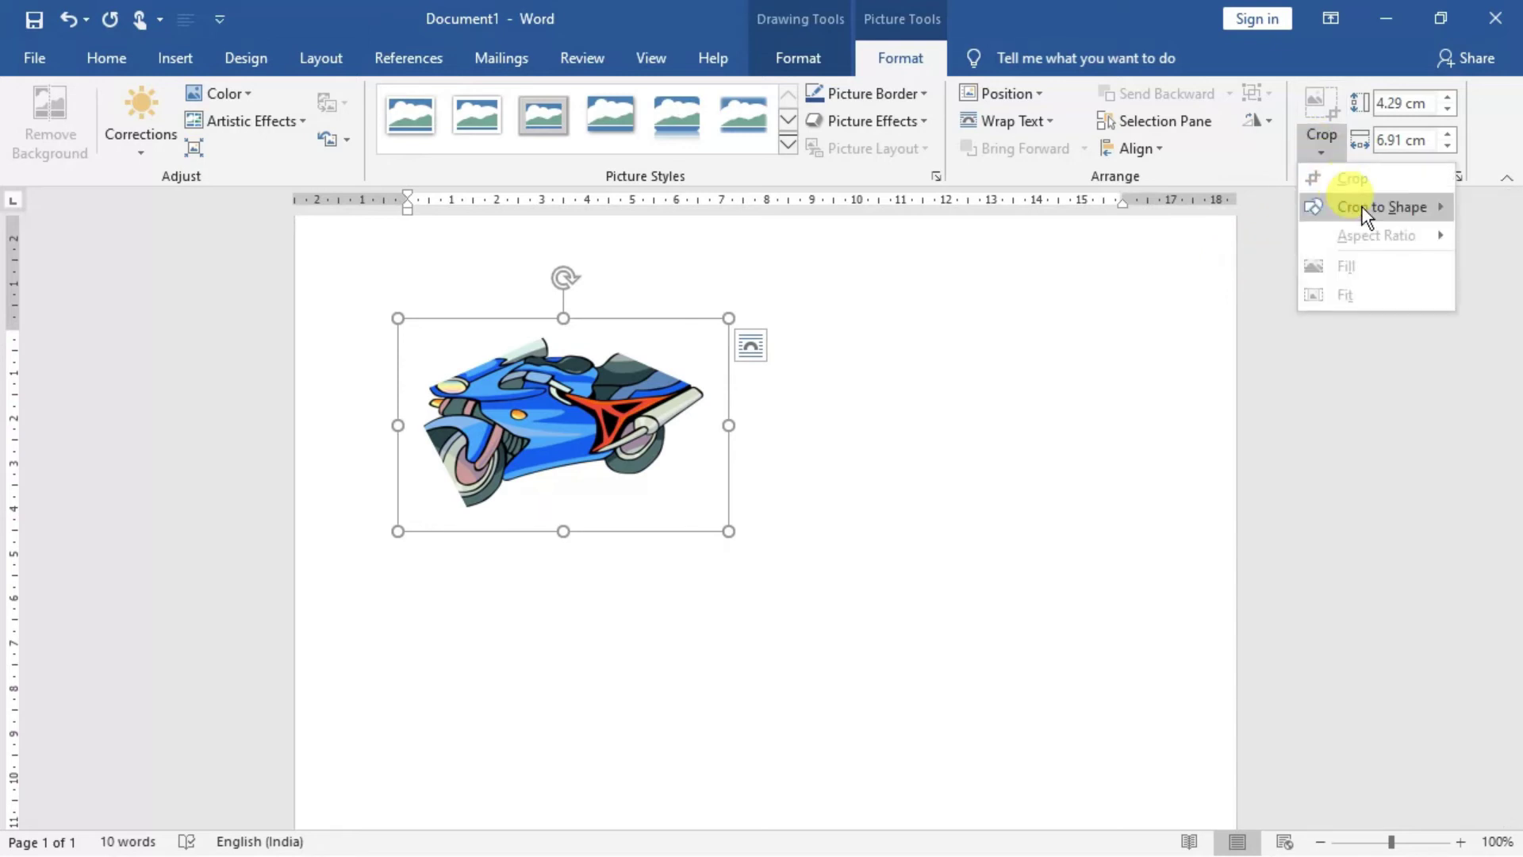
mouse_move(1361, 206)
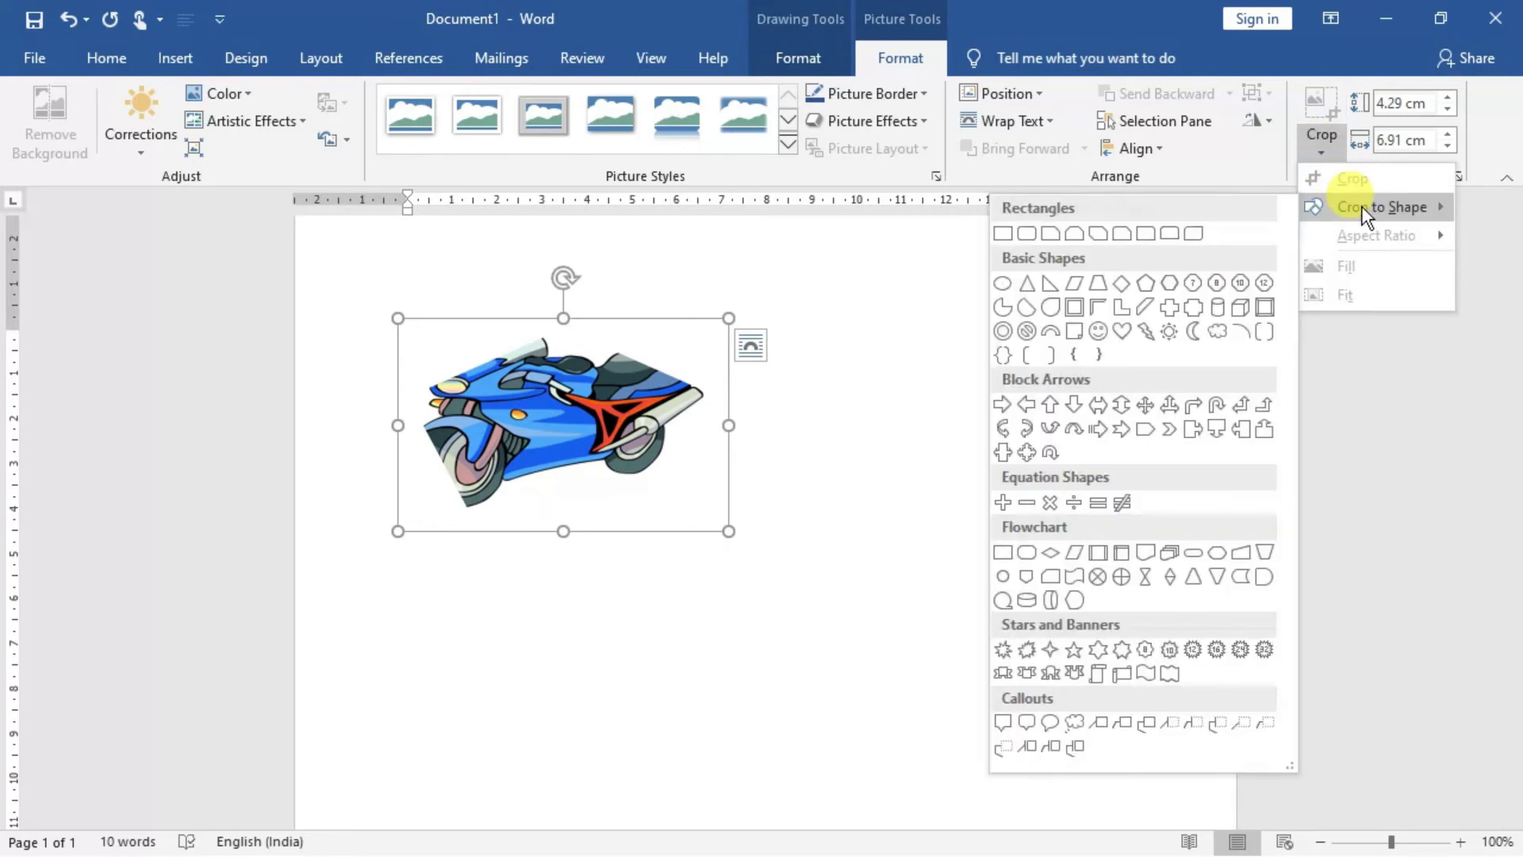
click(1120, 406)
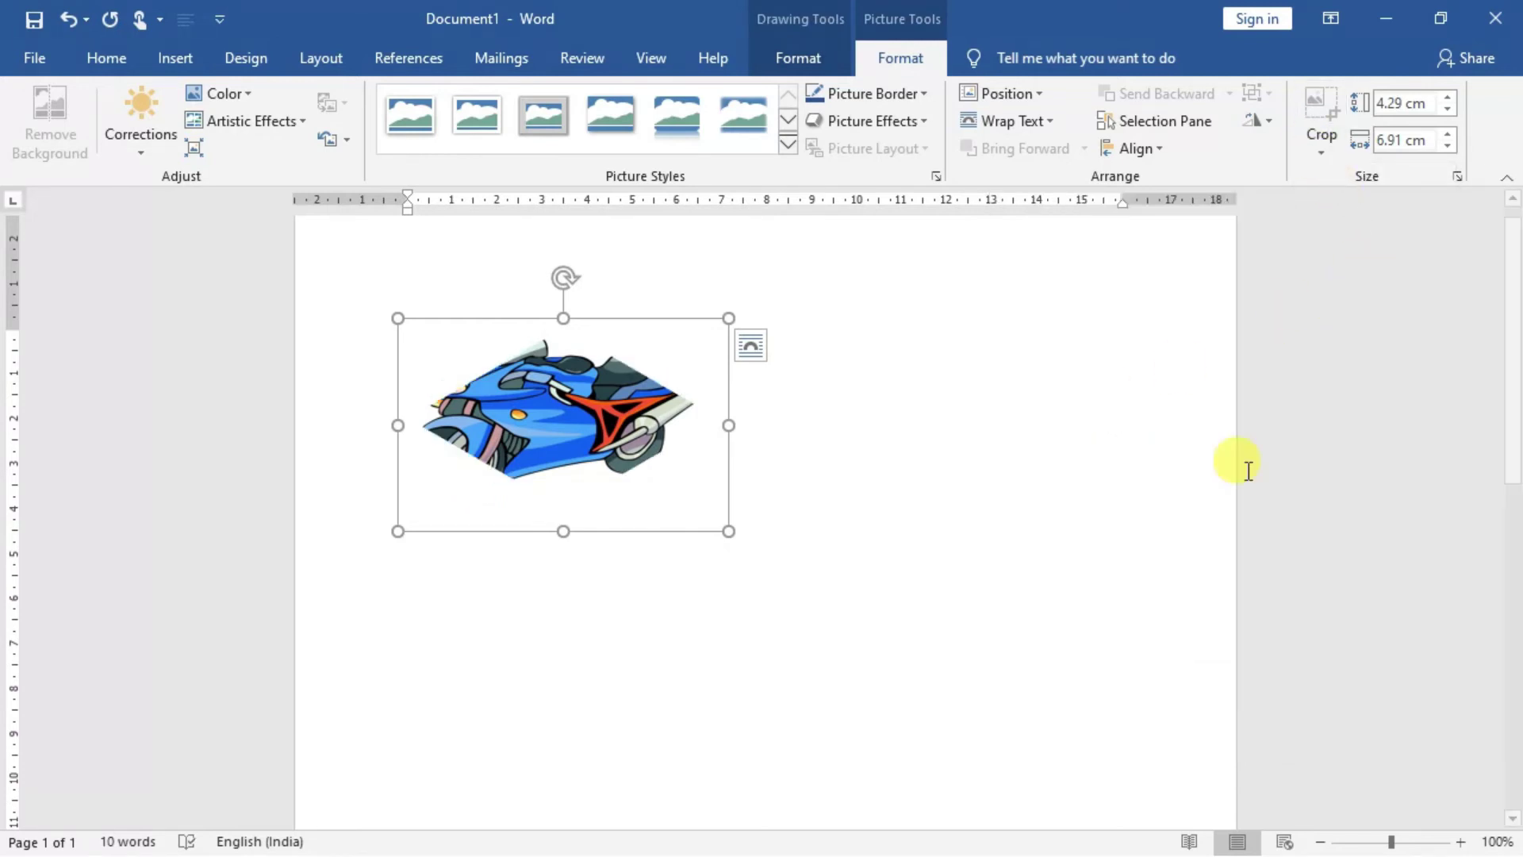
key(ctrl+z)
key(ctrl+z)
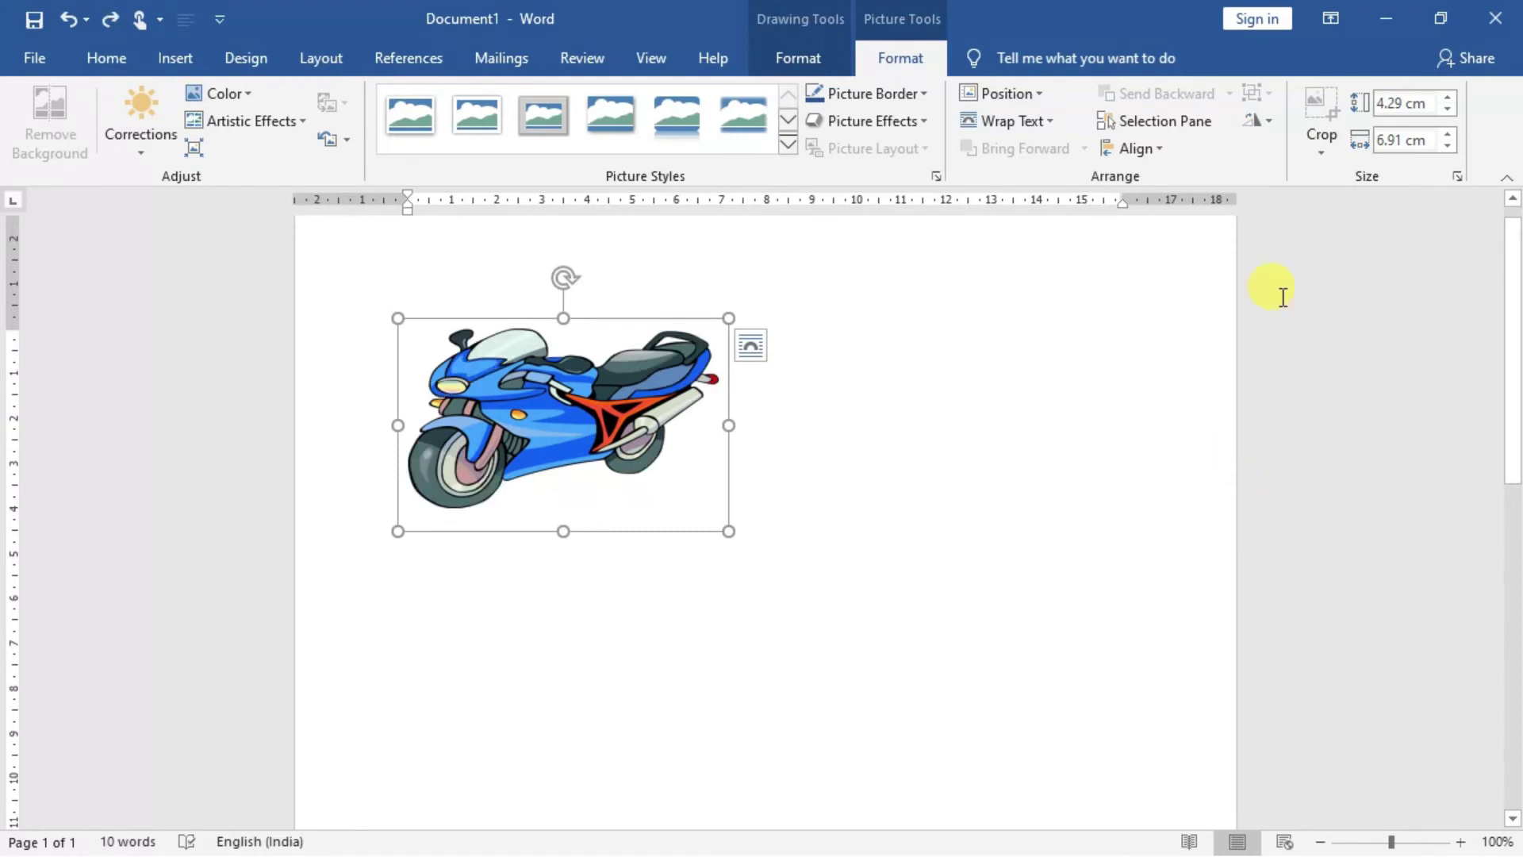
- Crop the motorcycle clipart to the trapezoid basic shape and check it deselected before selecting it again
click(1322, 148)
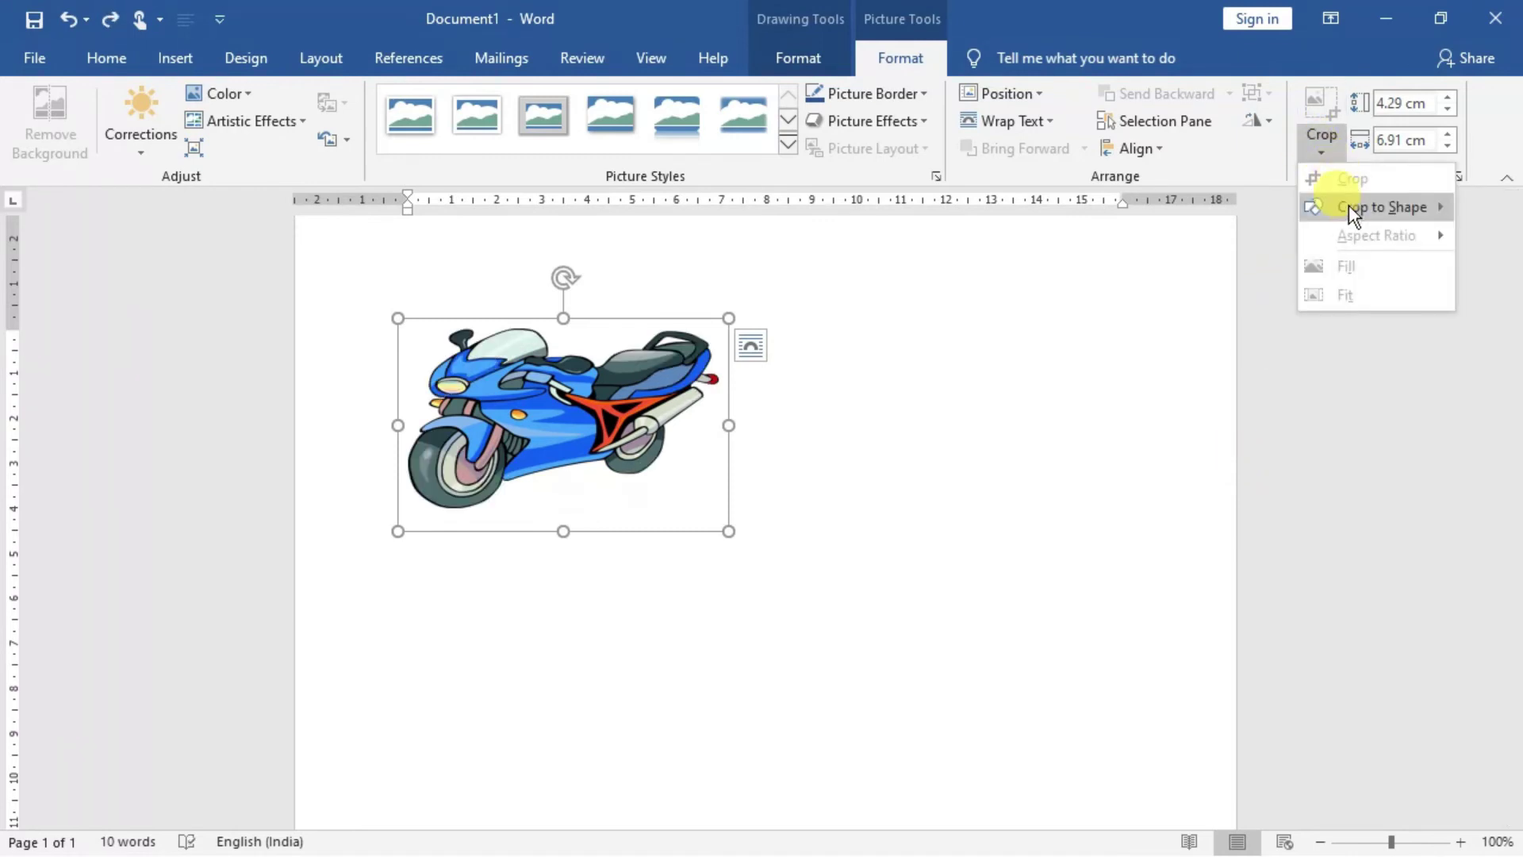
mouse_move(1349, 214)
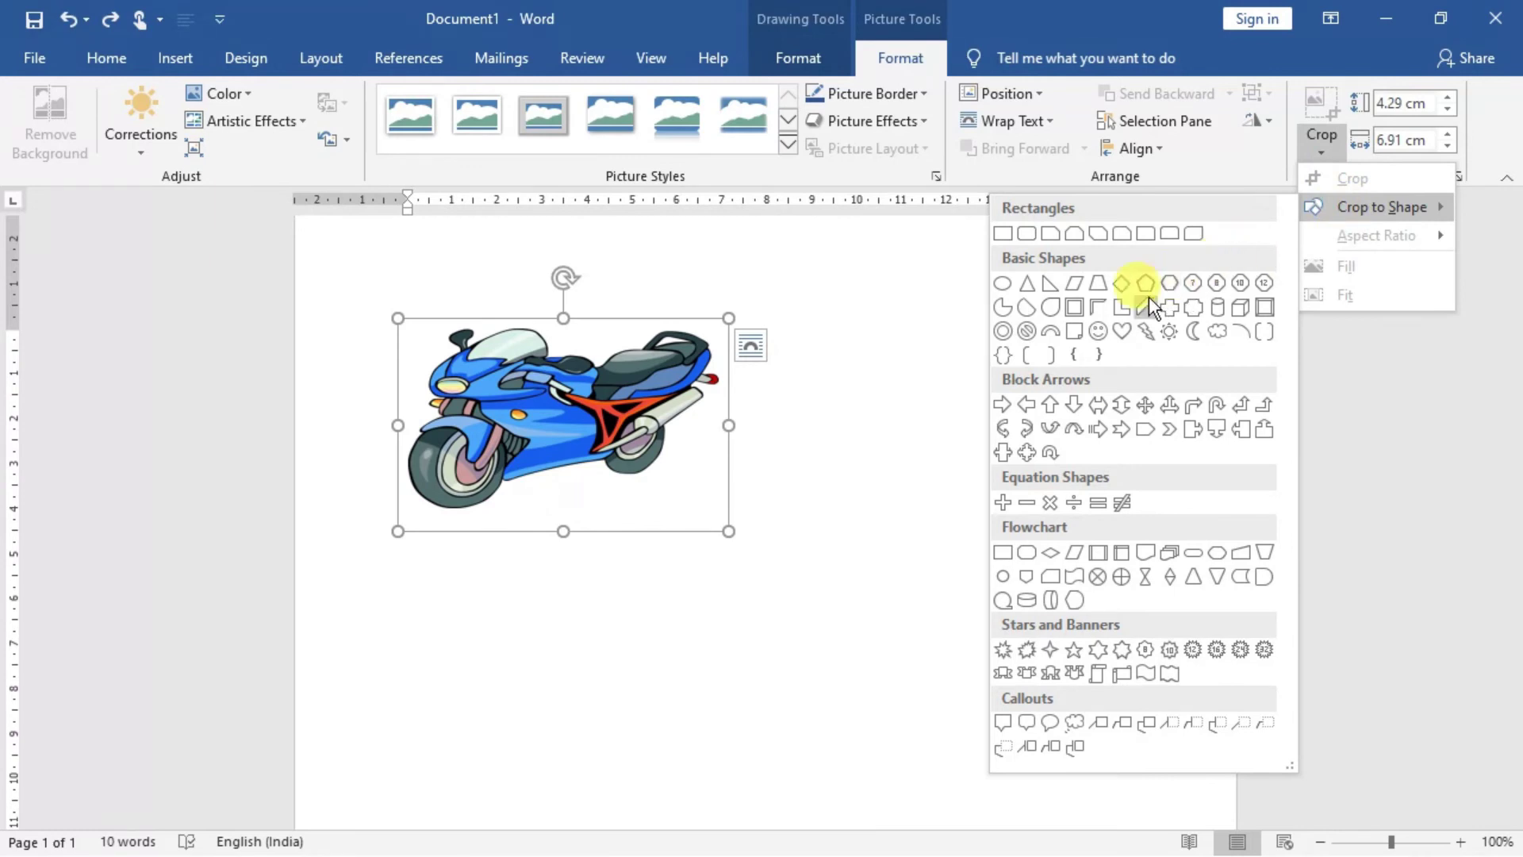
click(1095, 283)
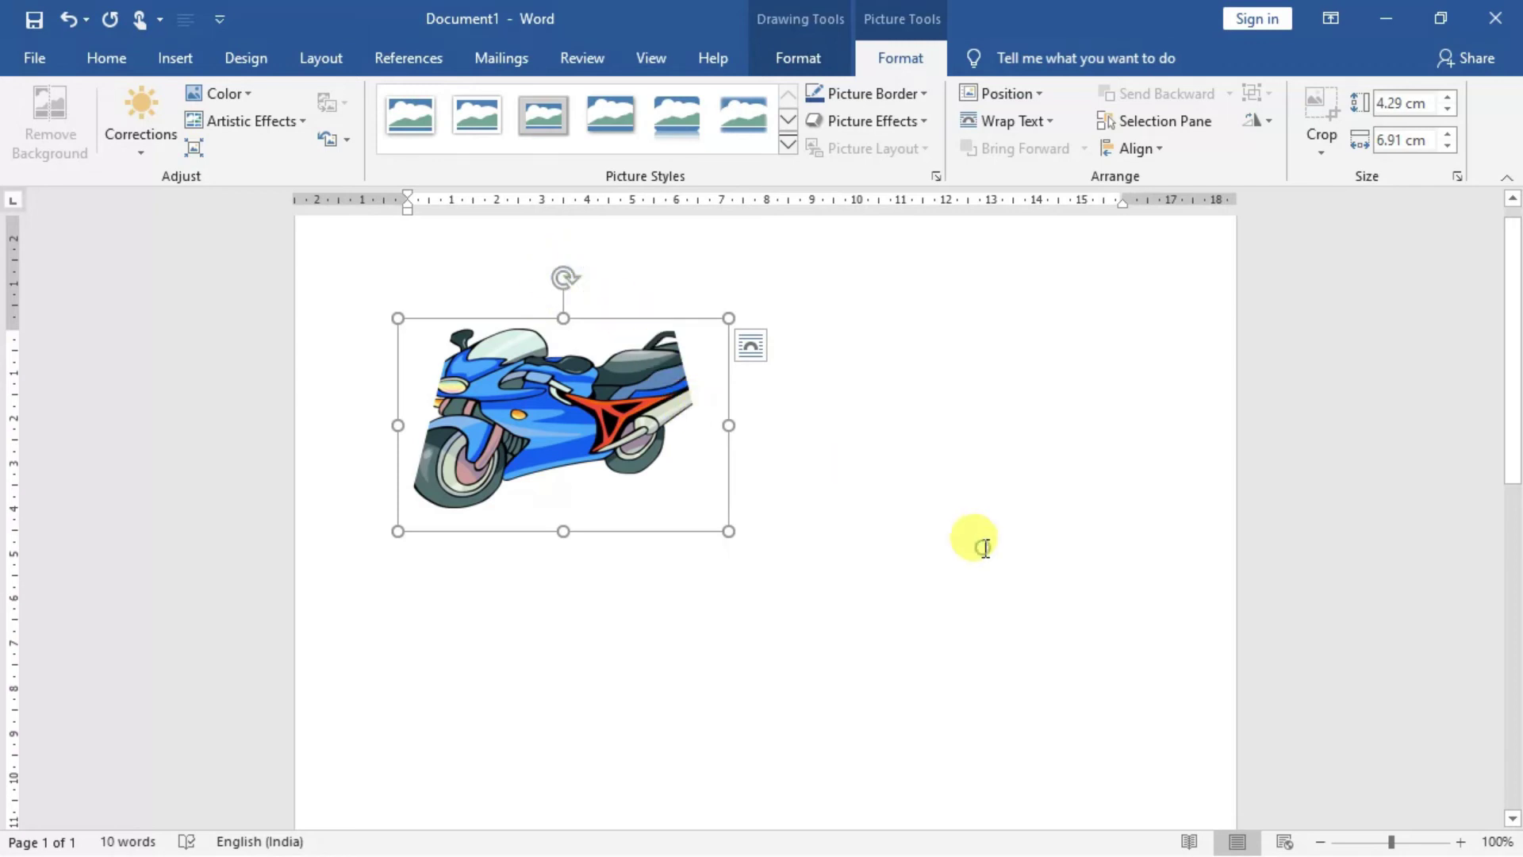
click(786, 601)
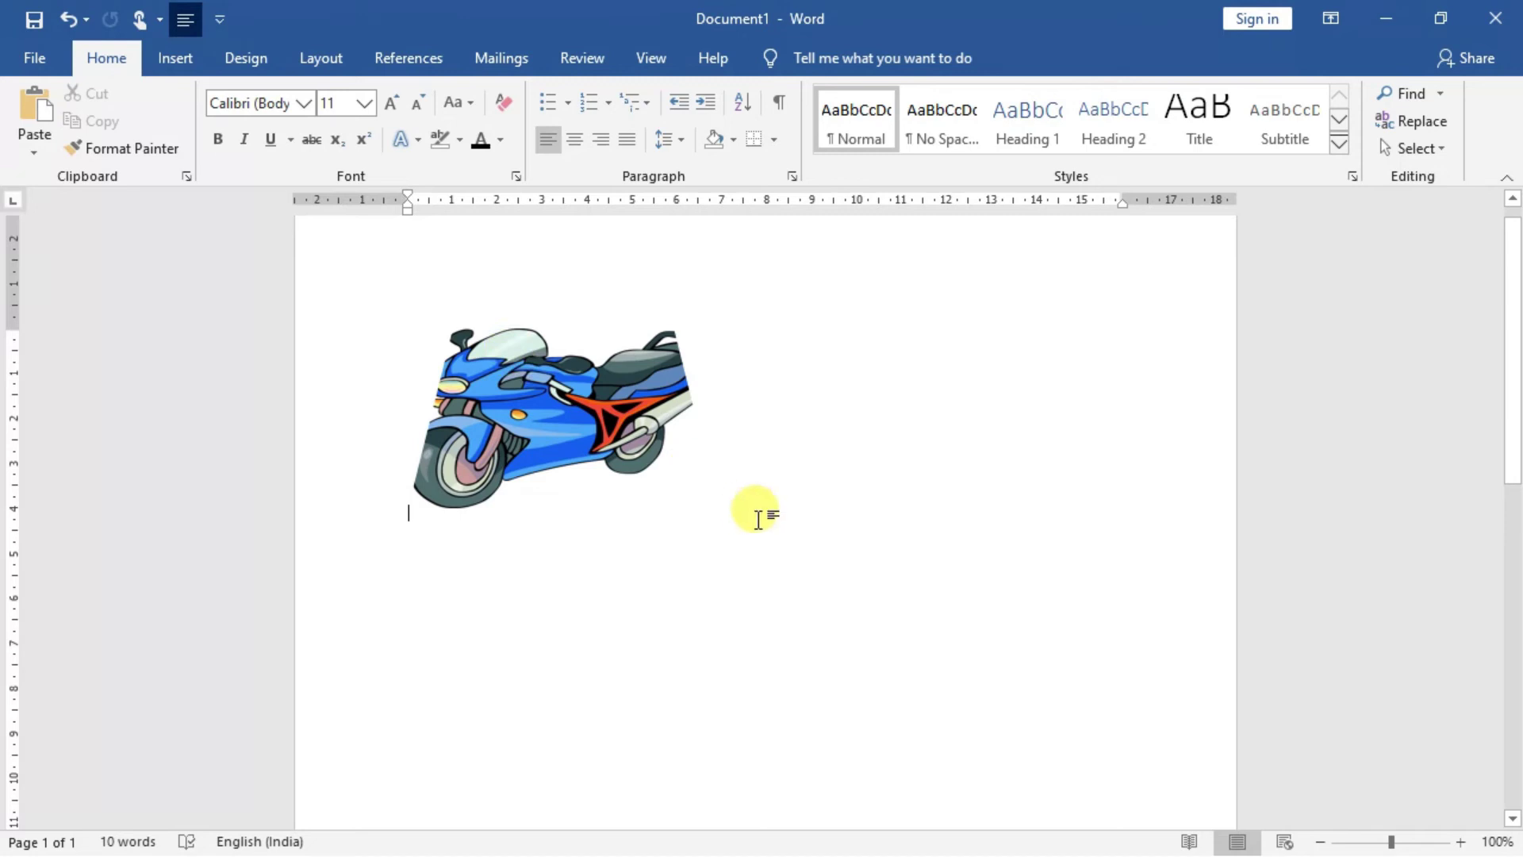
click(590, 439)
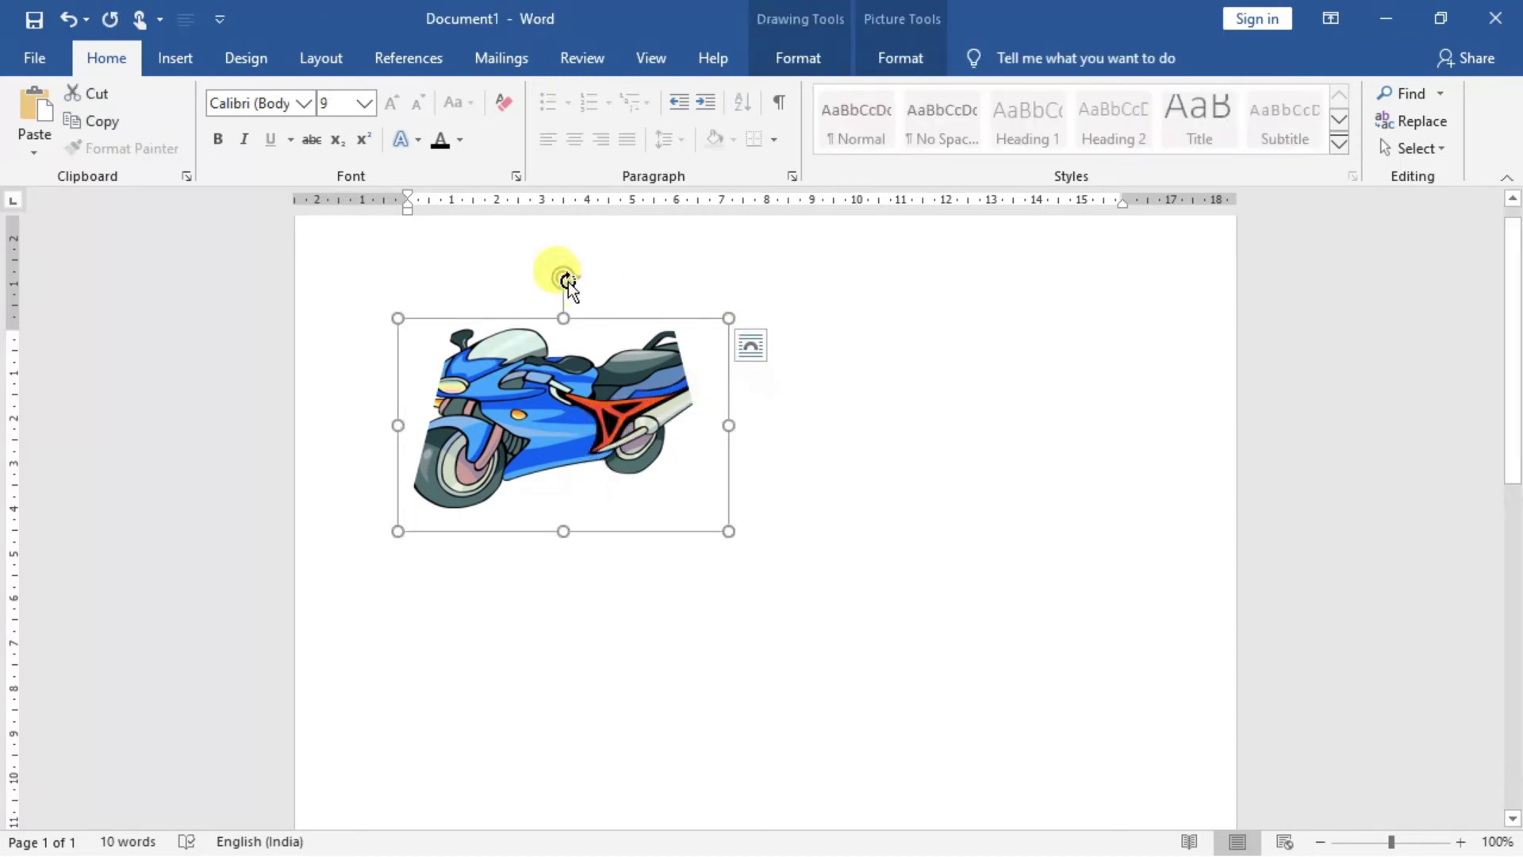
- Try rotating the motorcycle clipart clockwise and moving it across the page, and undo the rotation
drag(565, 277, 691, 397)
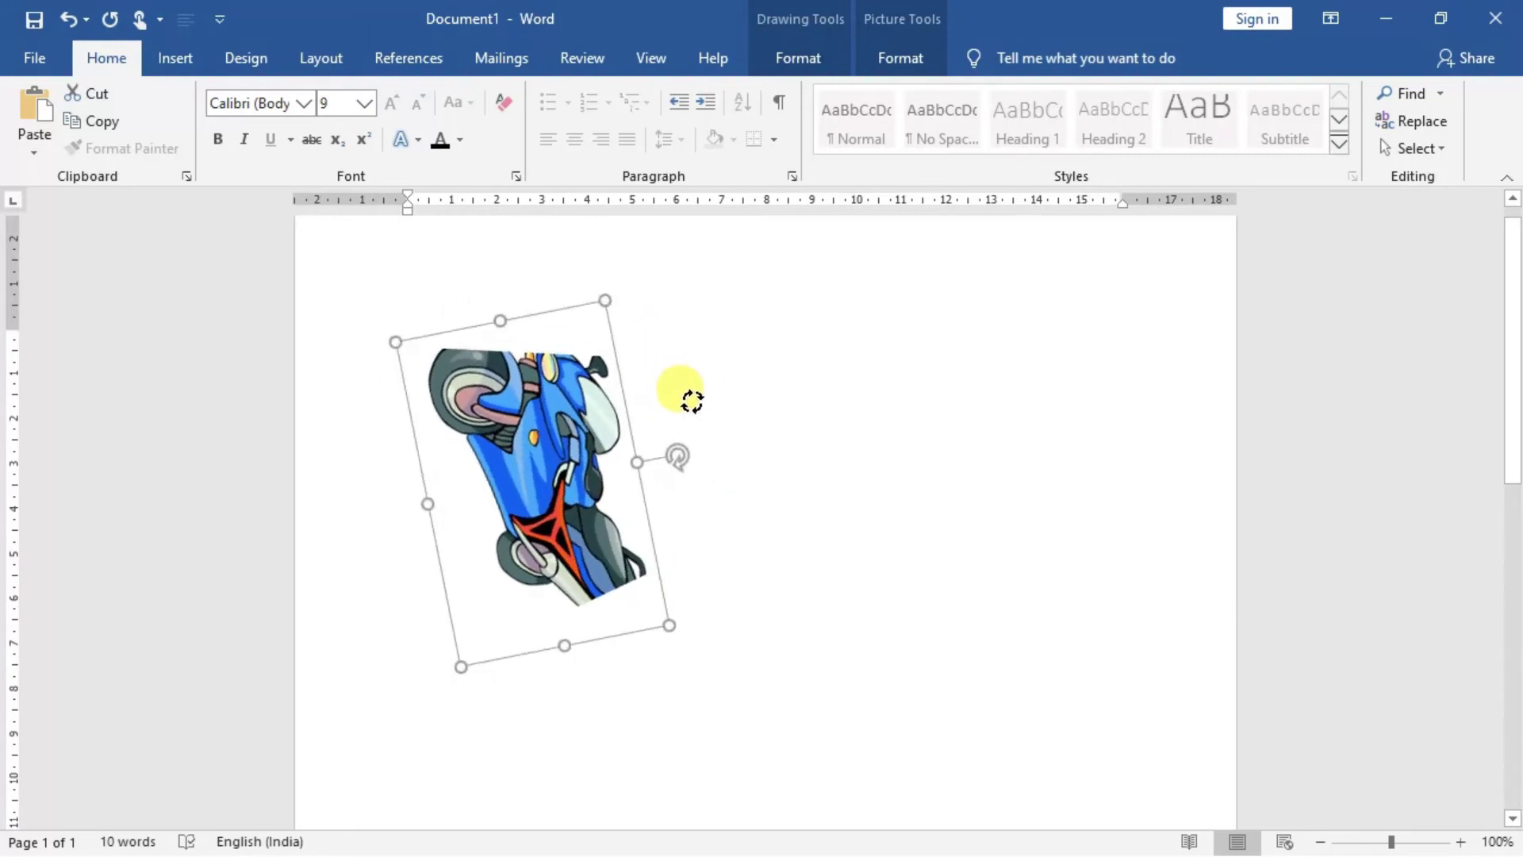
drag(558, 411, 750, 466)
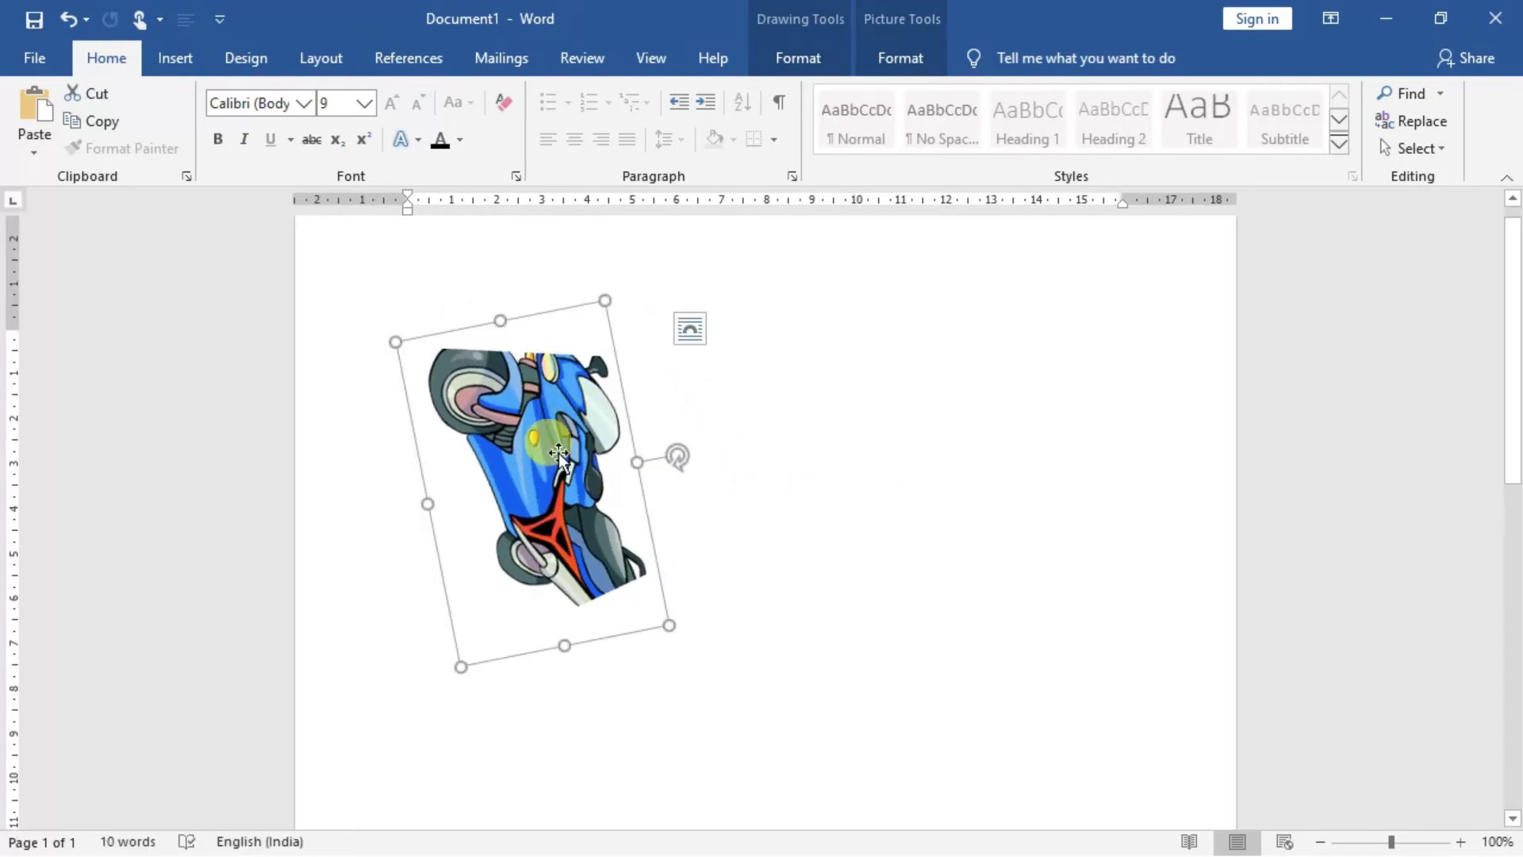
drag(532, 373, 670, 393)
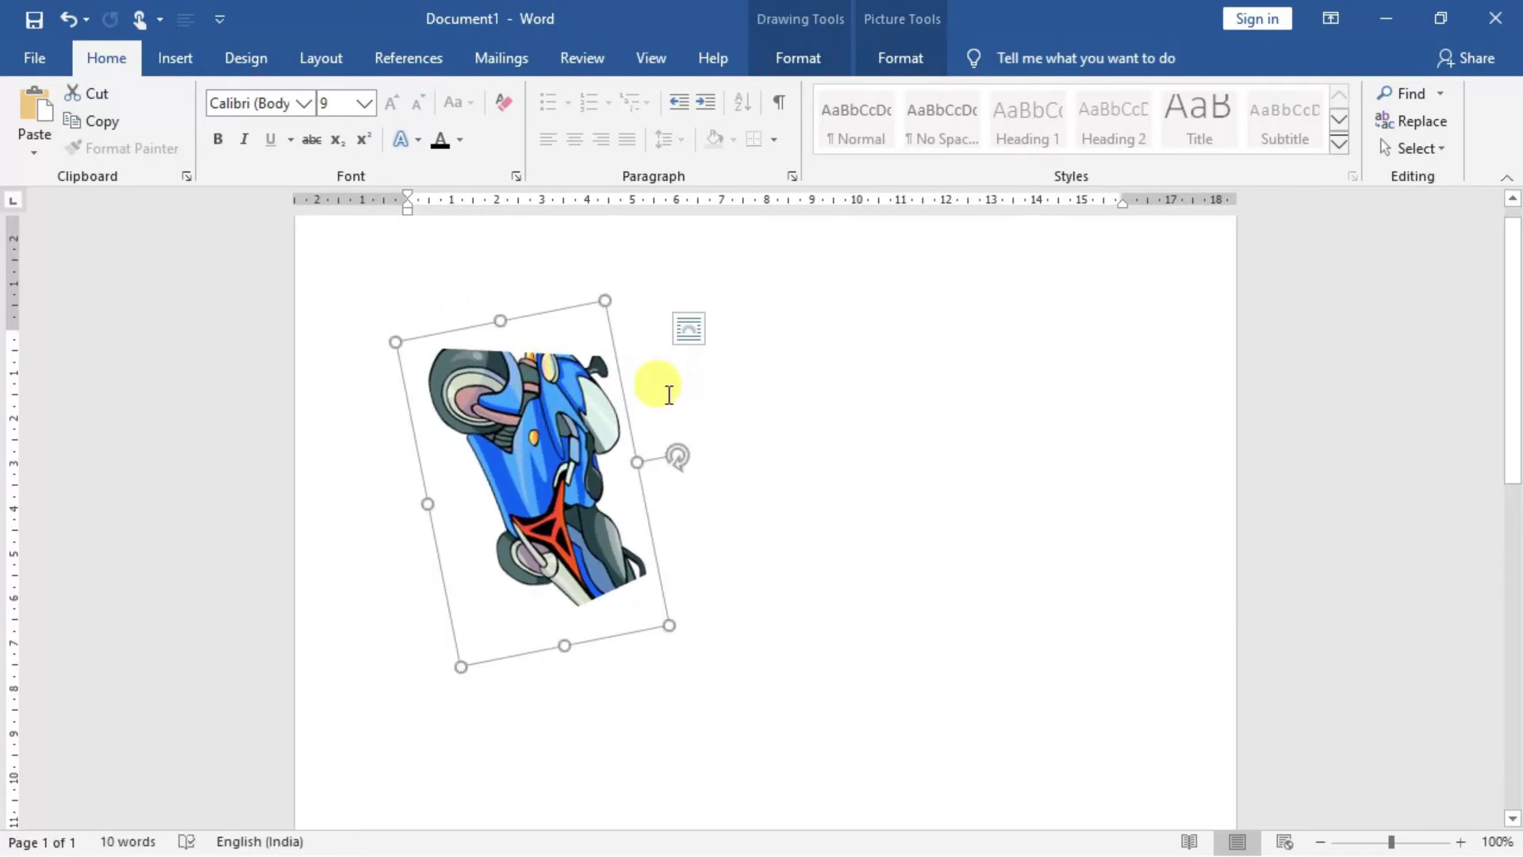
click(579, 411)
key(ctrl+z)
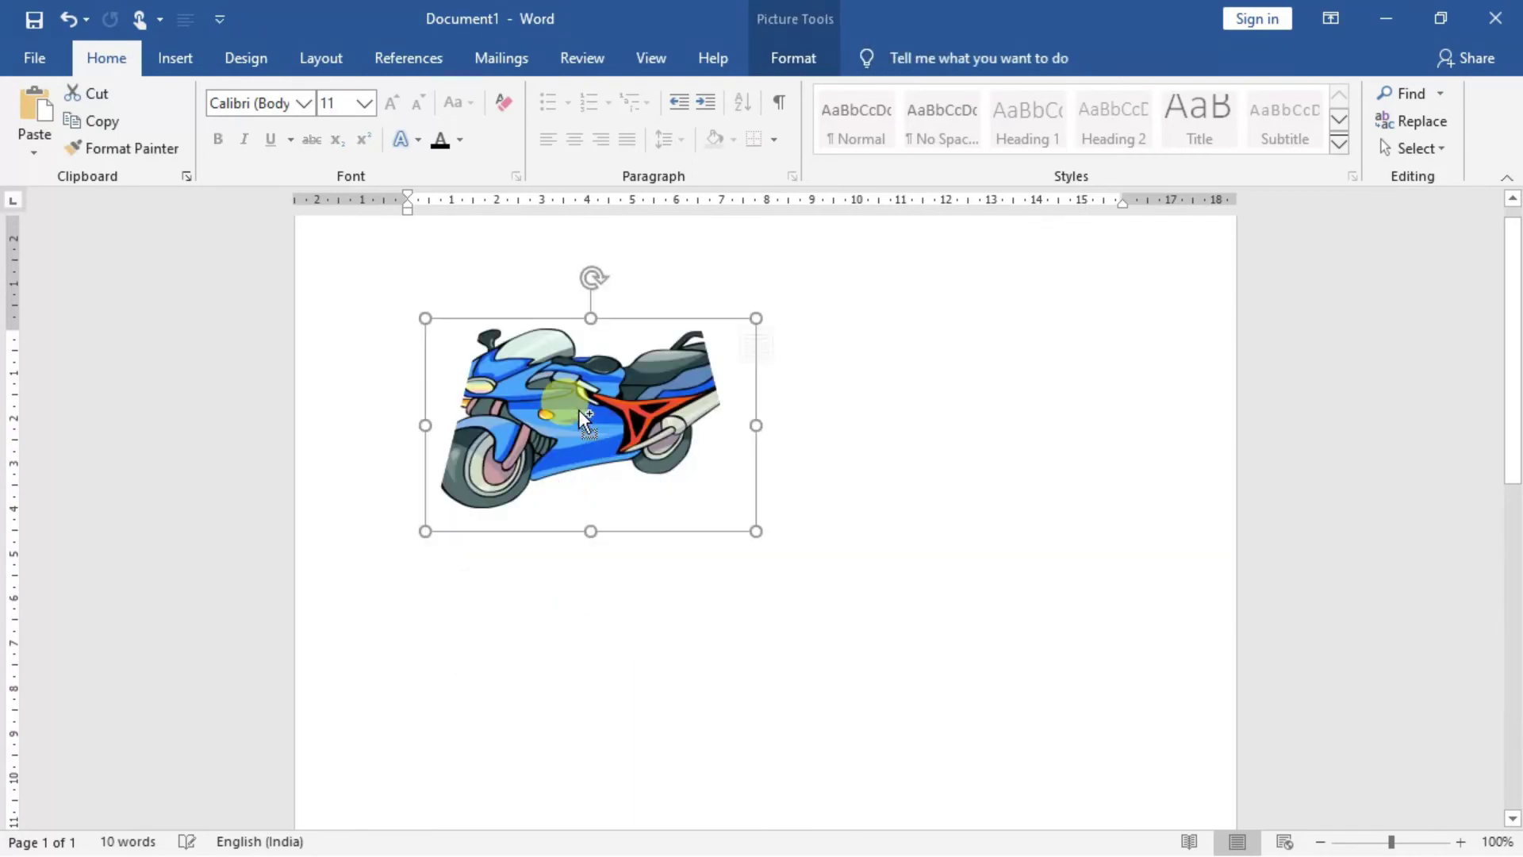
- Give the motorcycle clipart a blue glow with its transparency set to 38% in the object's format settings
right_click(580, 411)
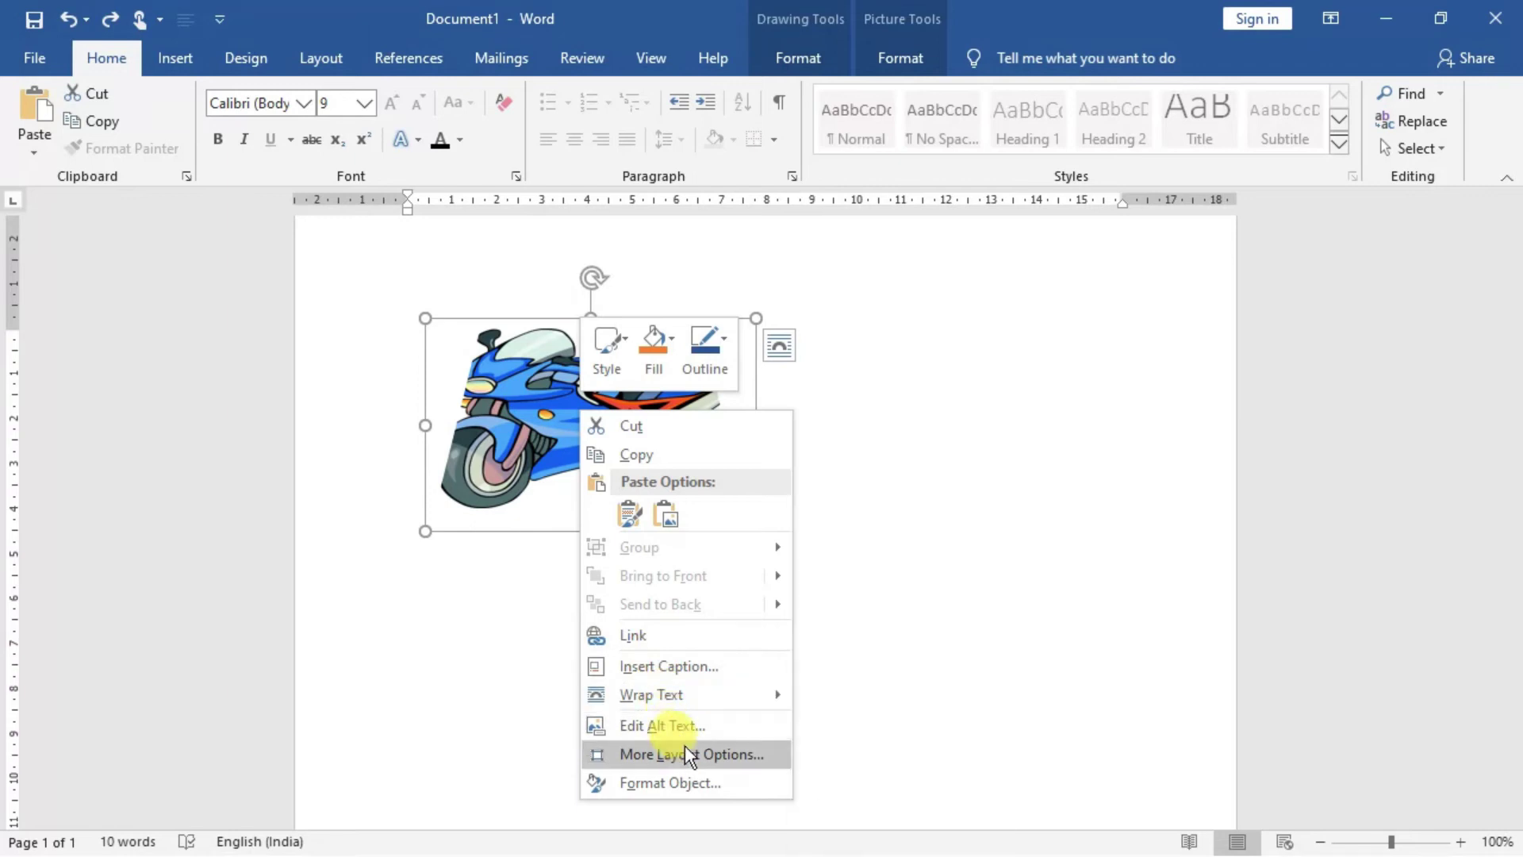
click(695, 778)
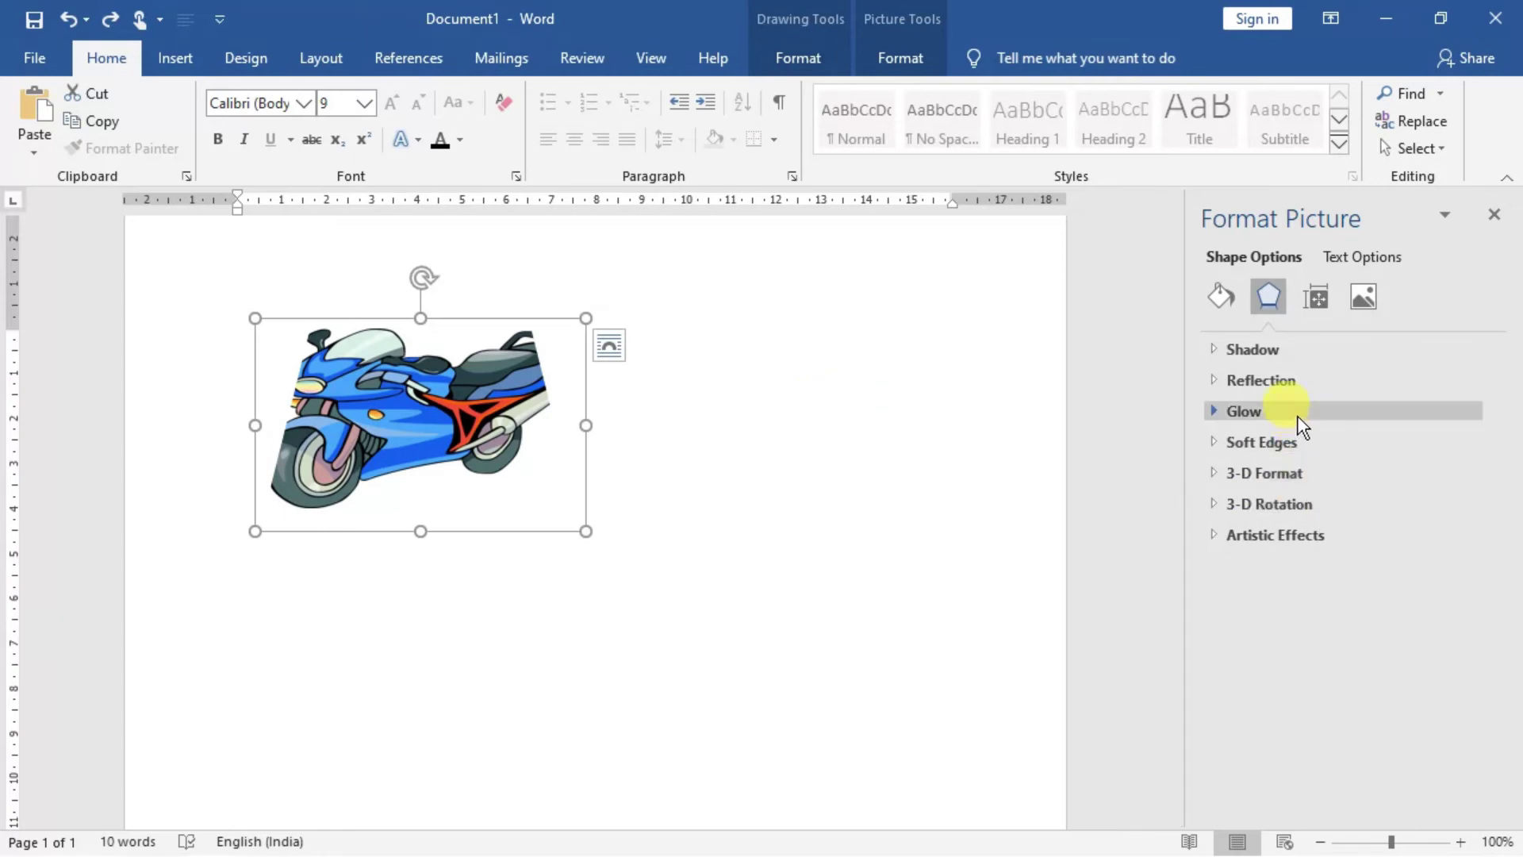
click(1269, 382)
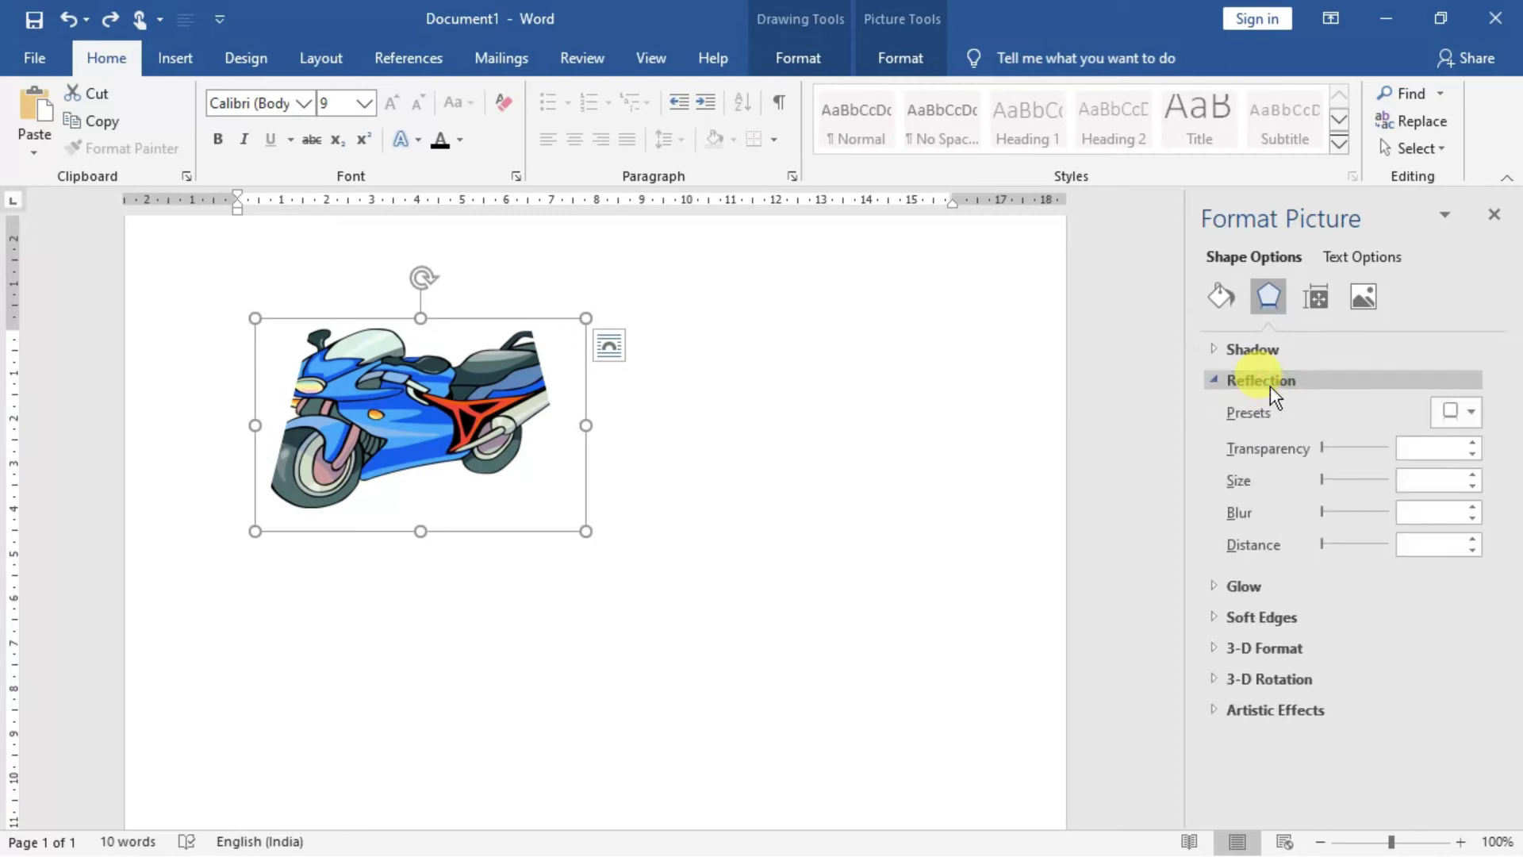
click(1244, 588)
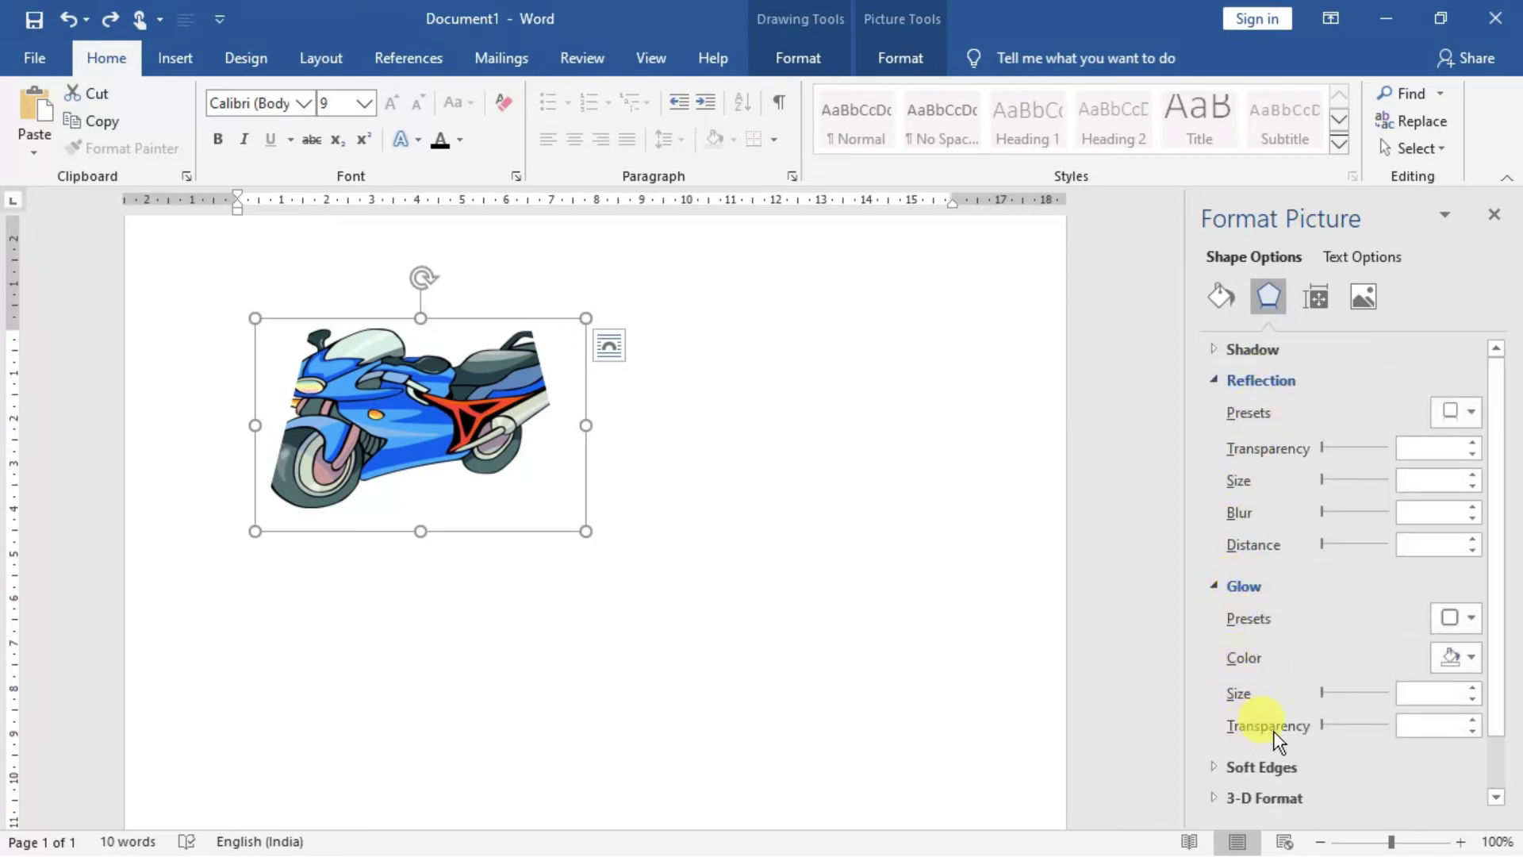
drag(1322, 725, 1348, 725)
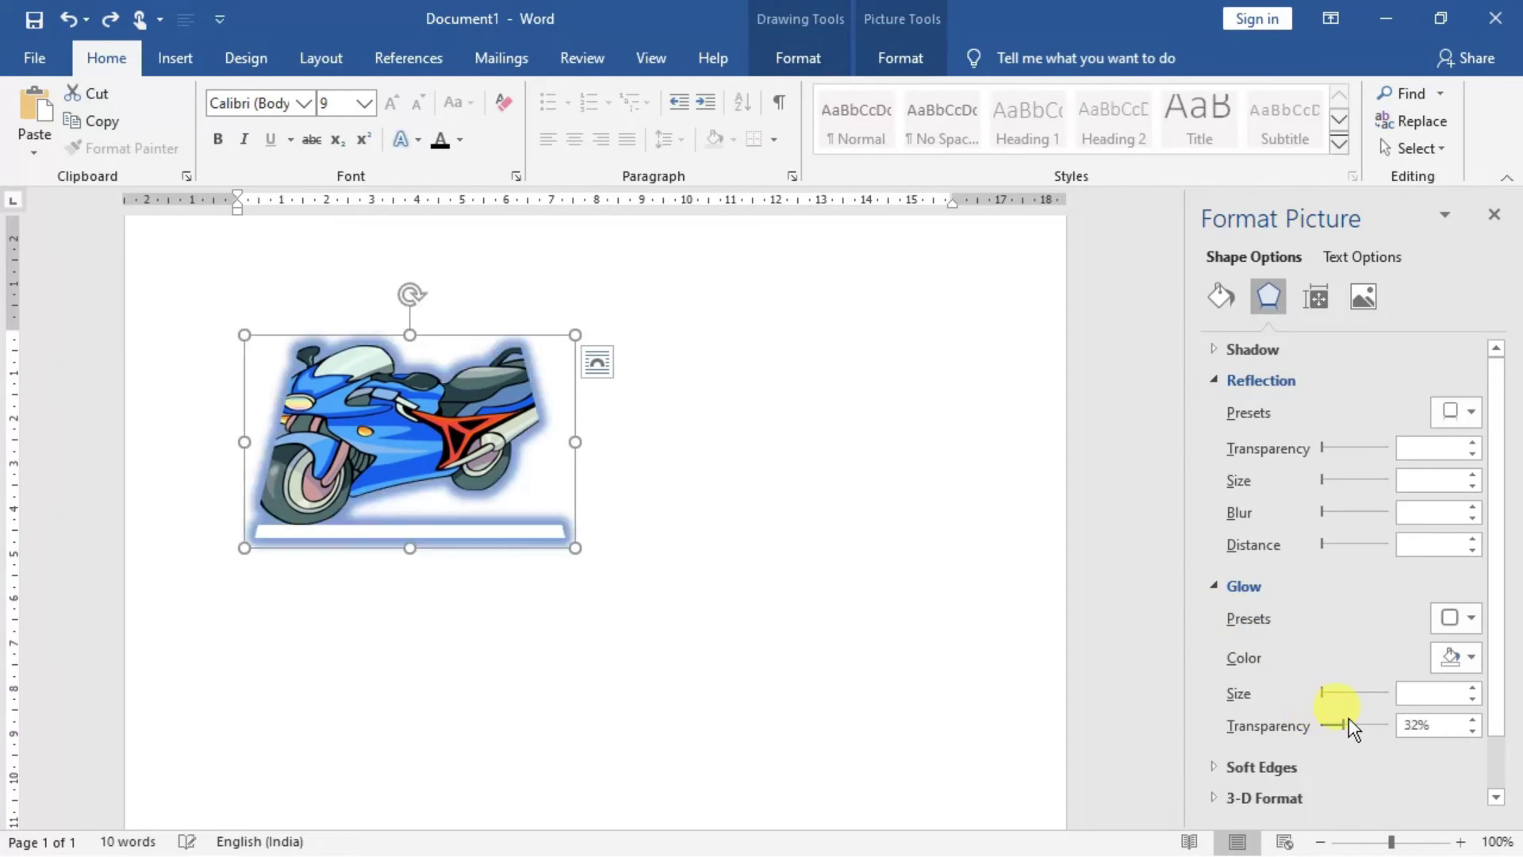
click(589, 462)
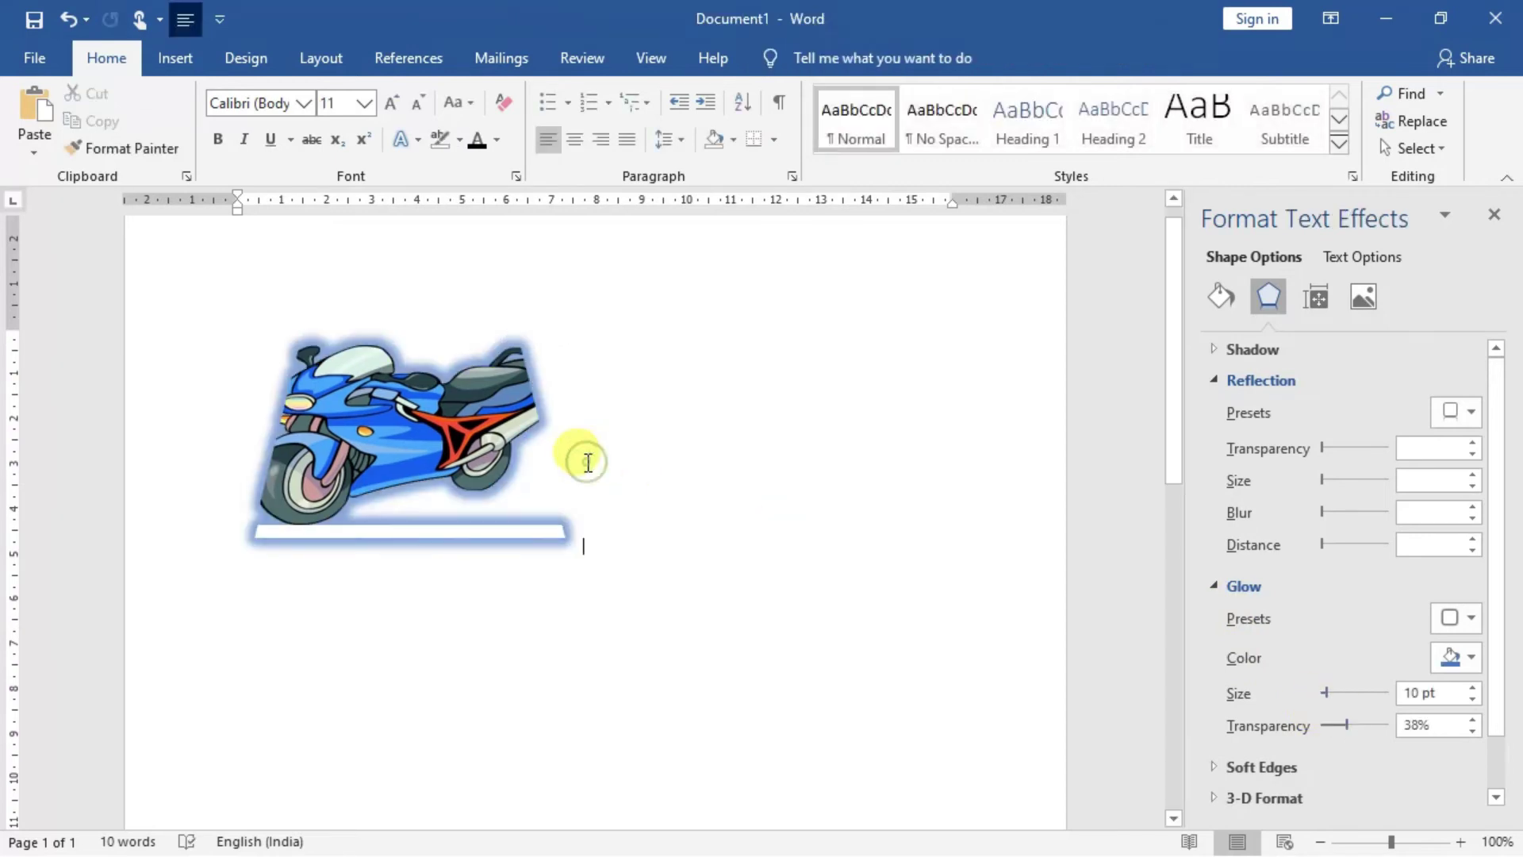
- Set the motorcycle clipart's text wrapping to Square and move it to the right half of the page
click(460, 411)
right_click(455, 411)
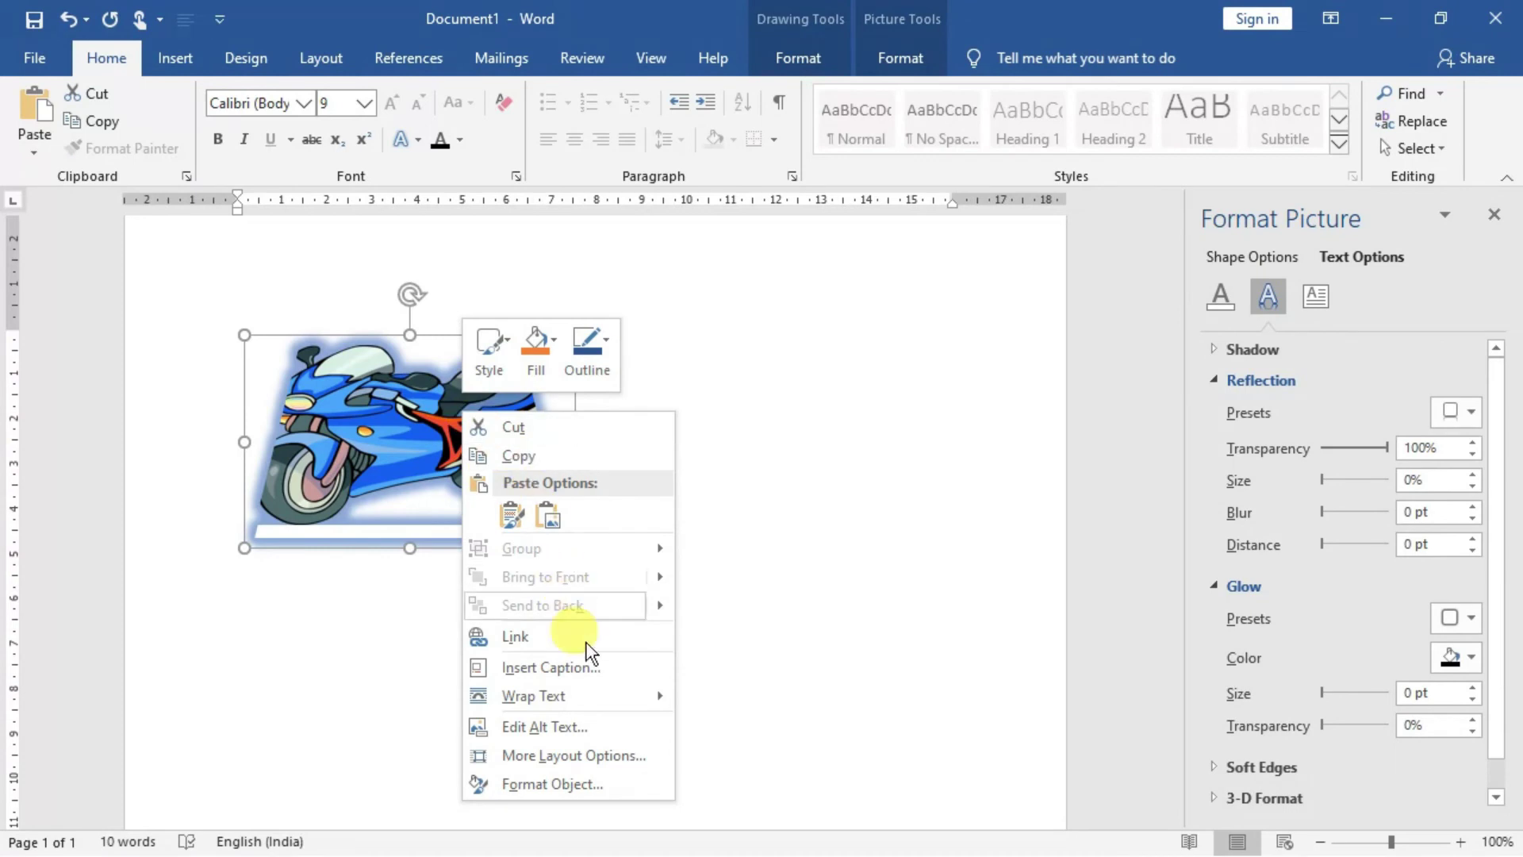
mouse_move(585, 698)
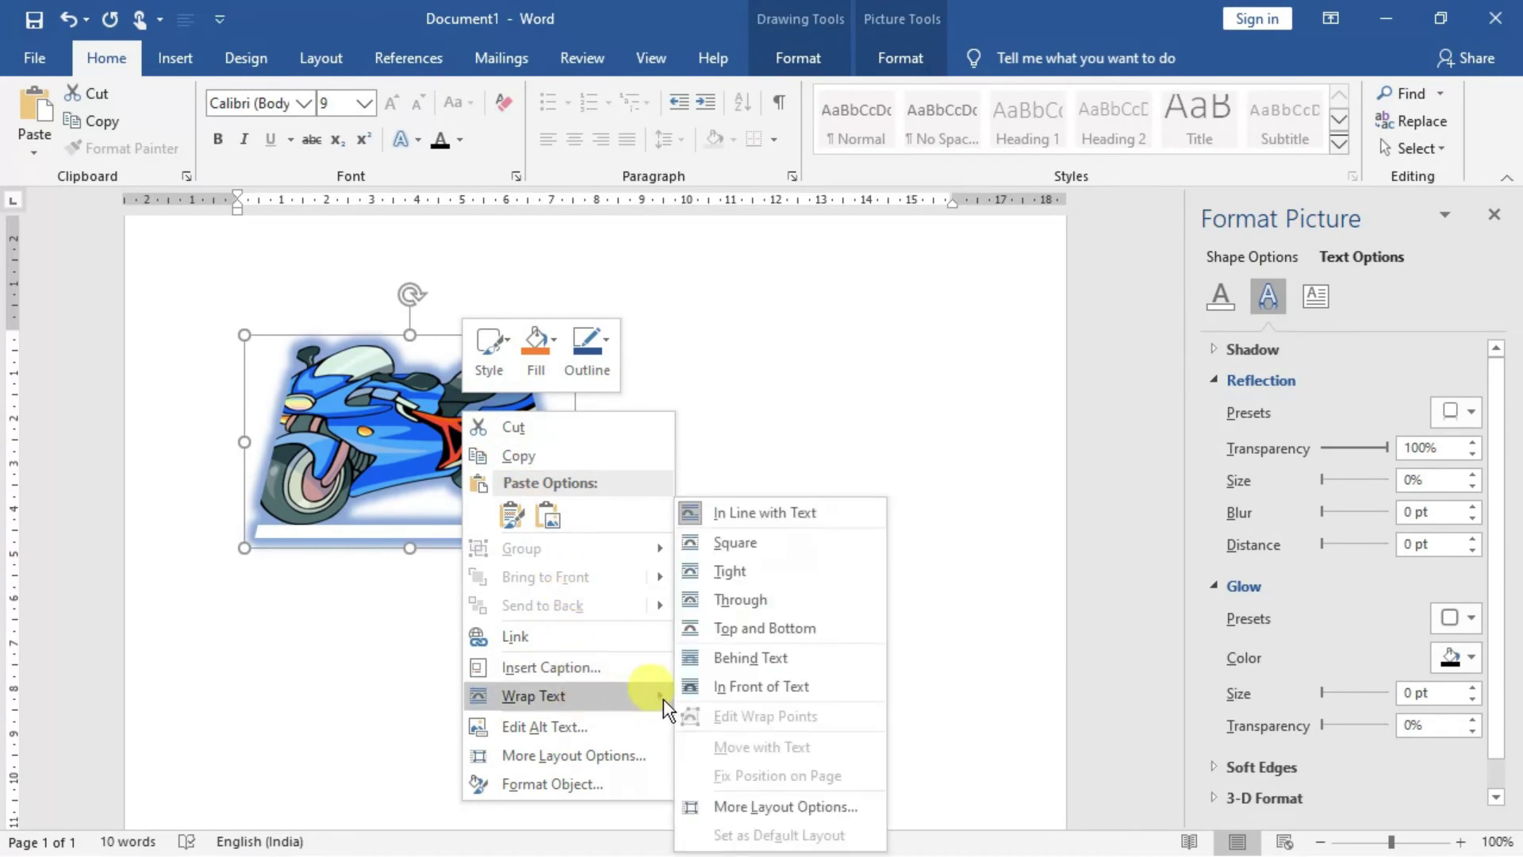
click(699, 693)
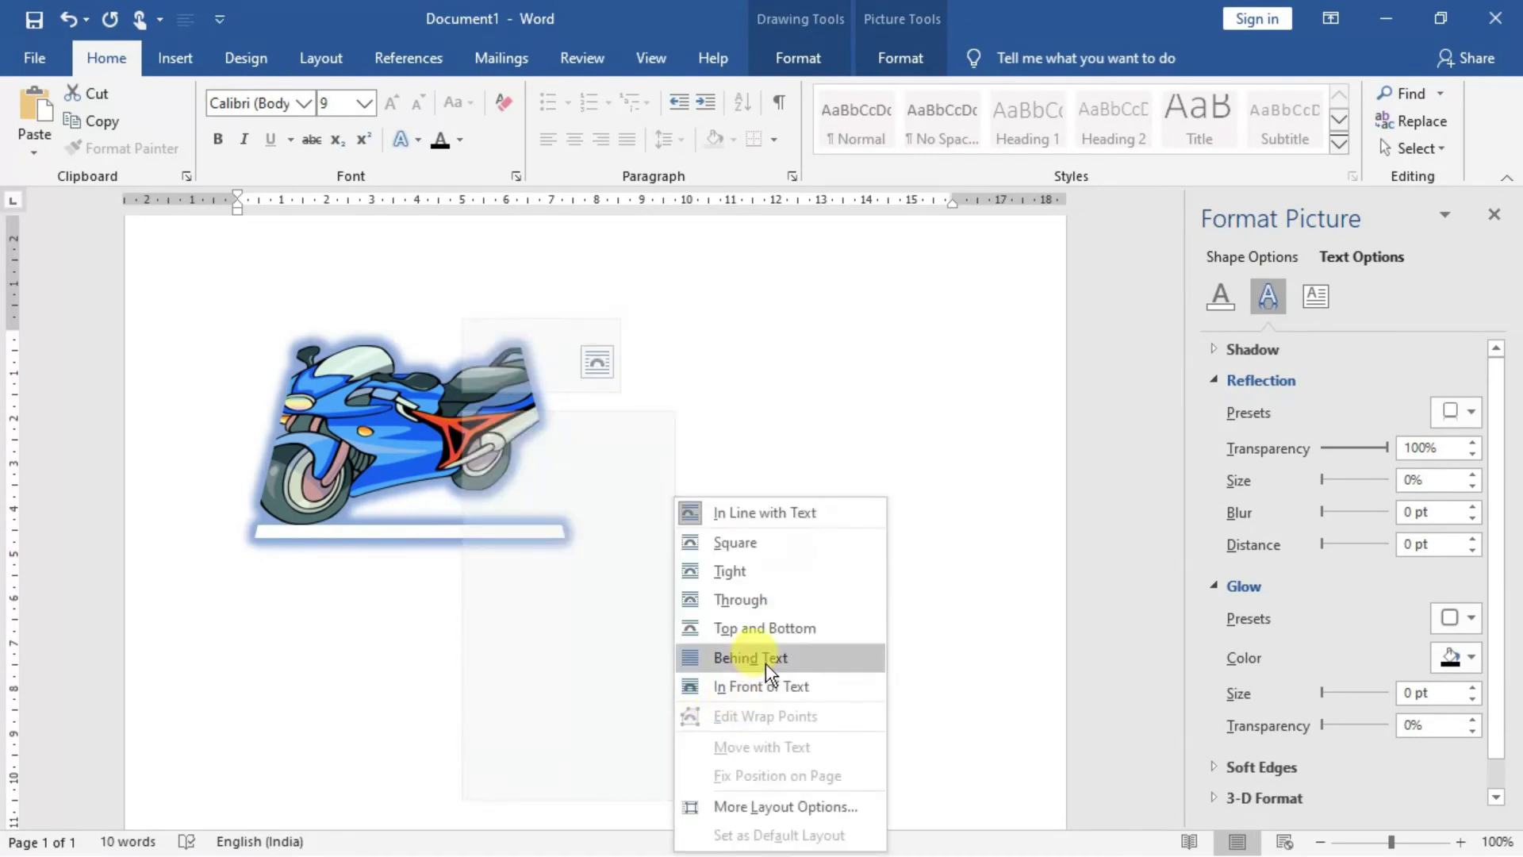
click(773, 627)
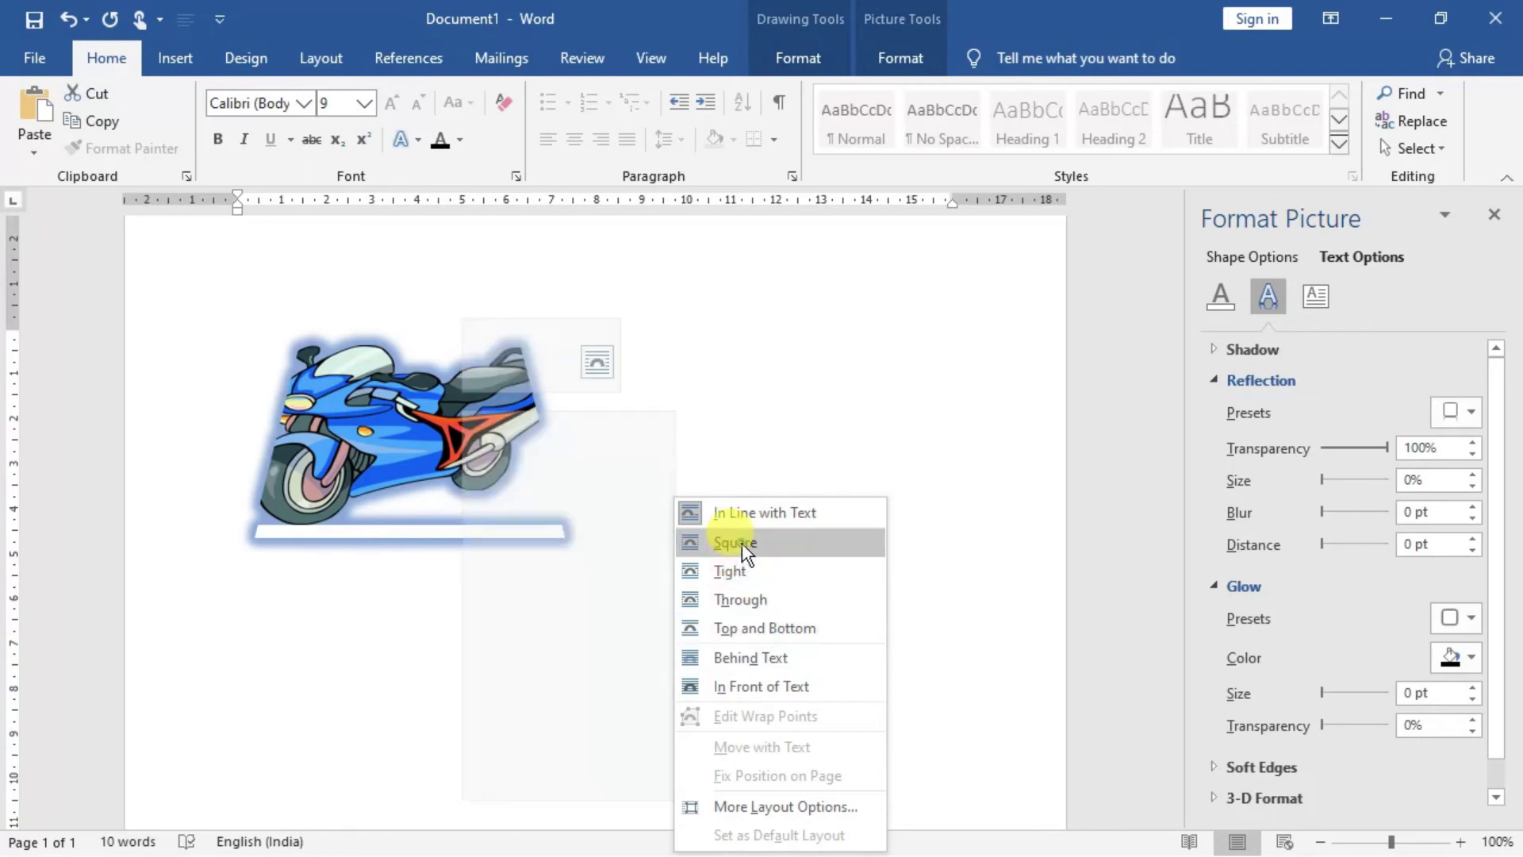
drag(479, 440, 820, 506)
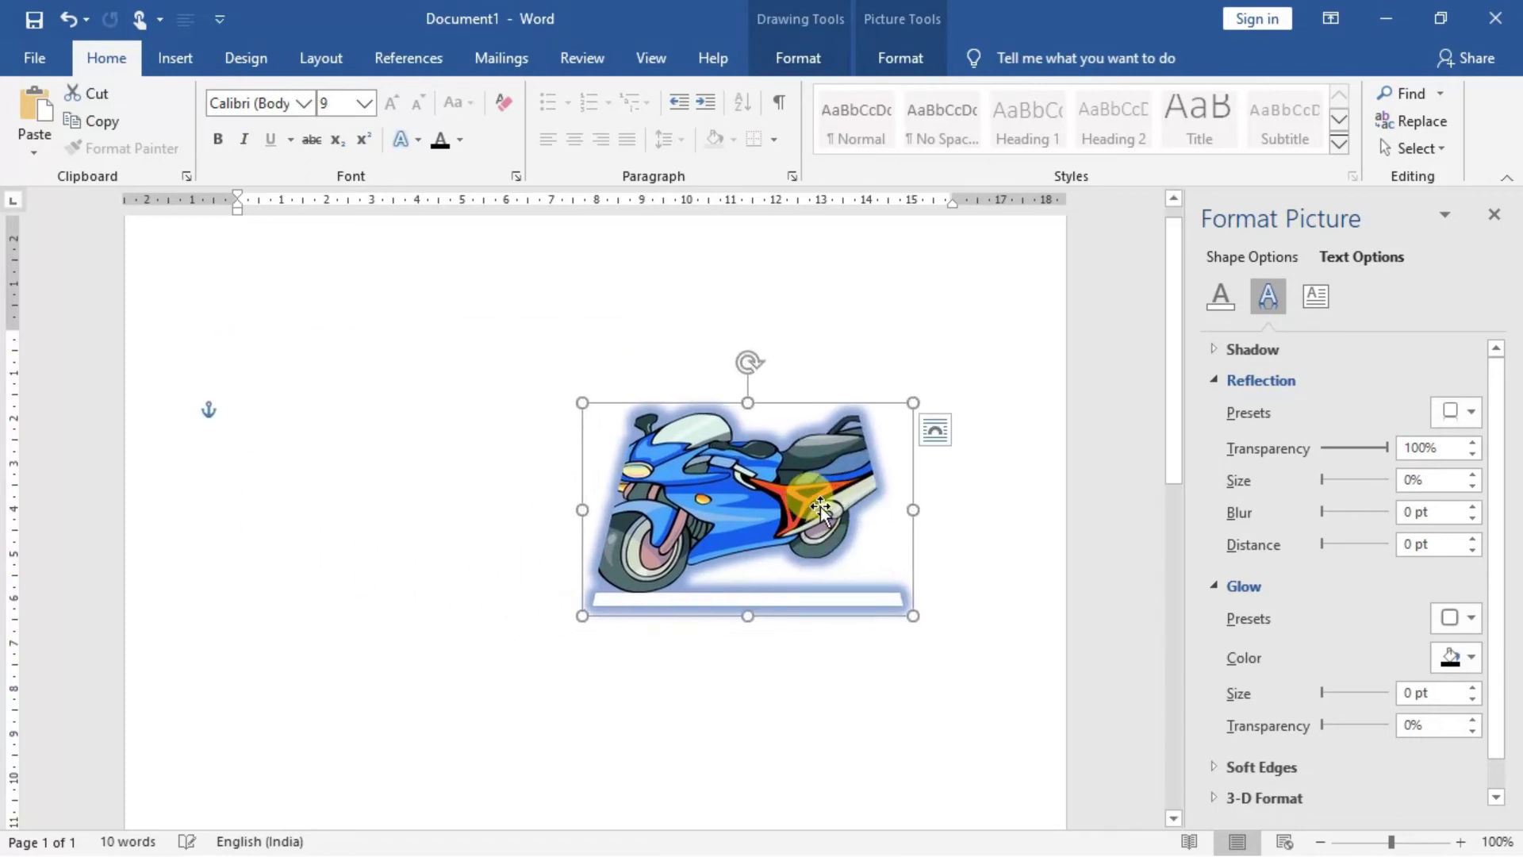
- Close the Format Picture settings and delete the motorcycle clipart together with the attribution text box beneath it
click(453, 490)
click(710, 527)
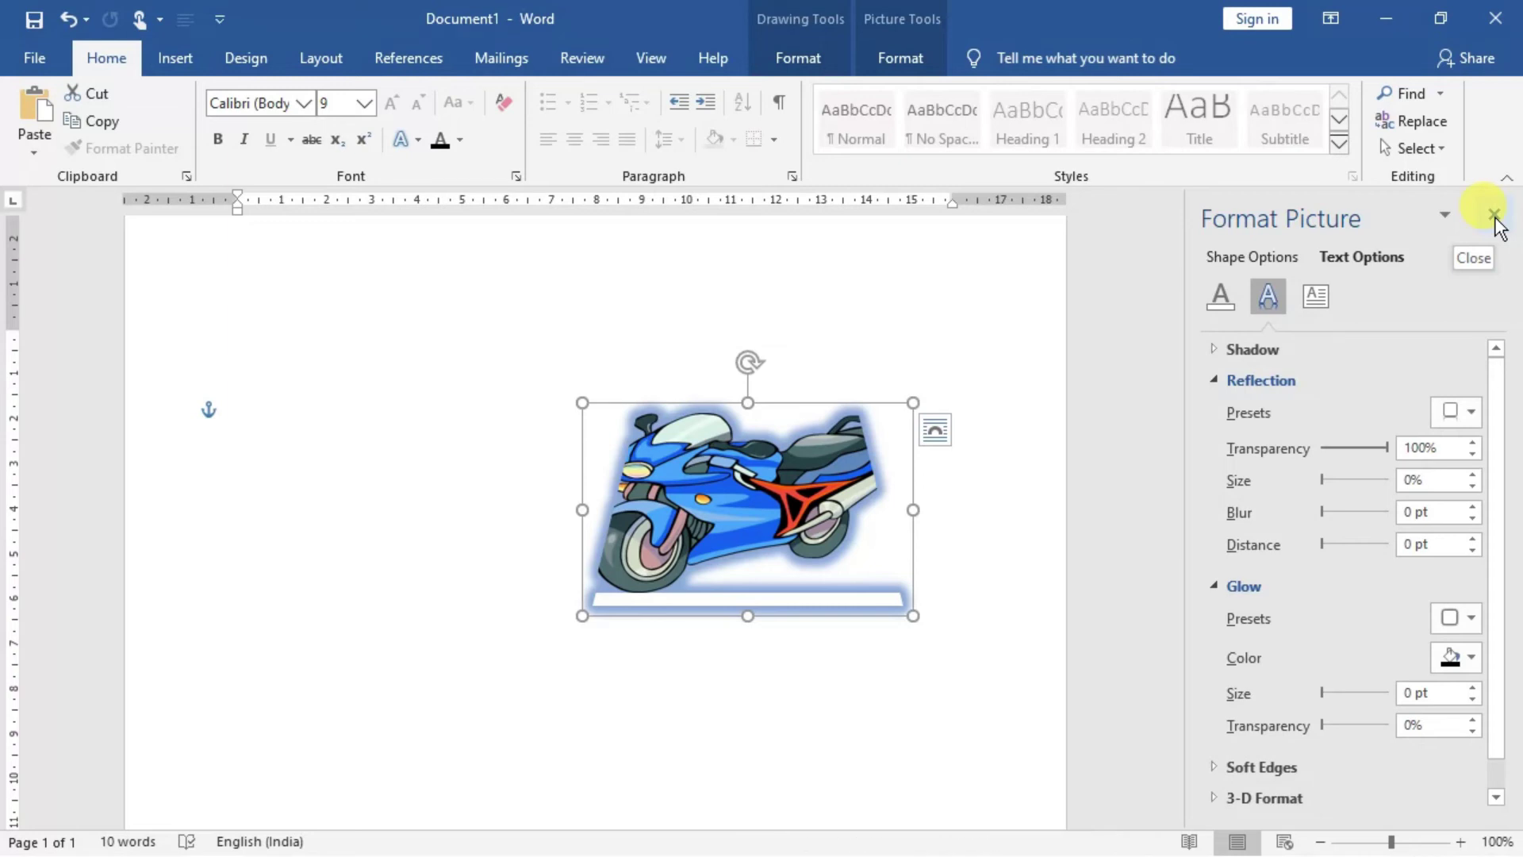
click(811, 456)
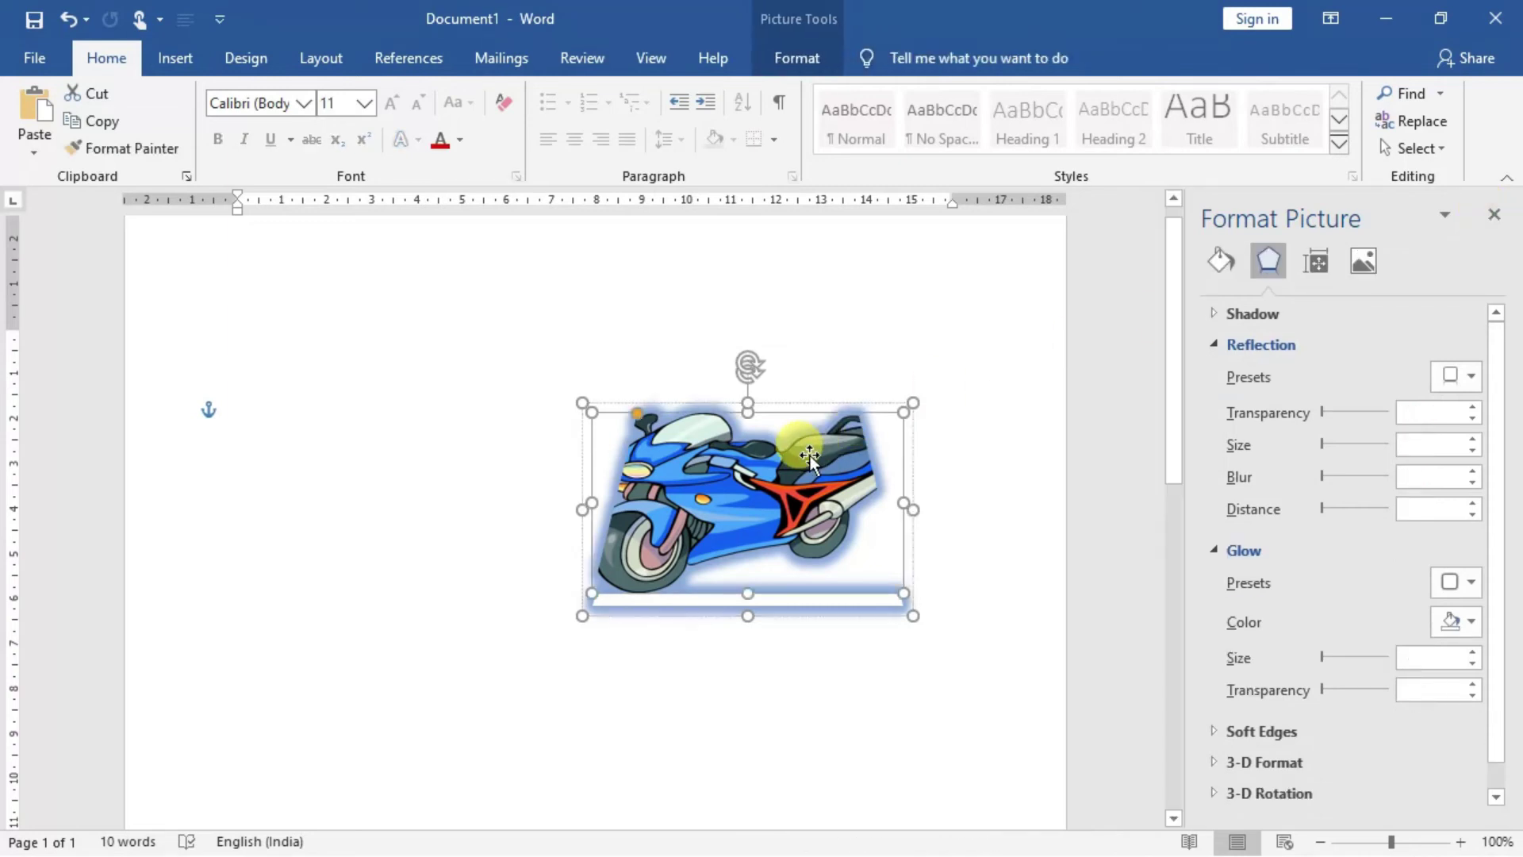
click(1495, 214)
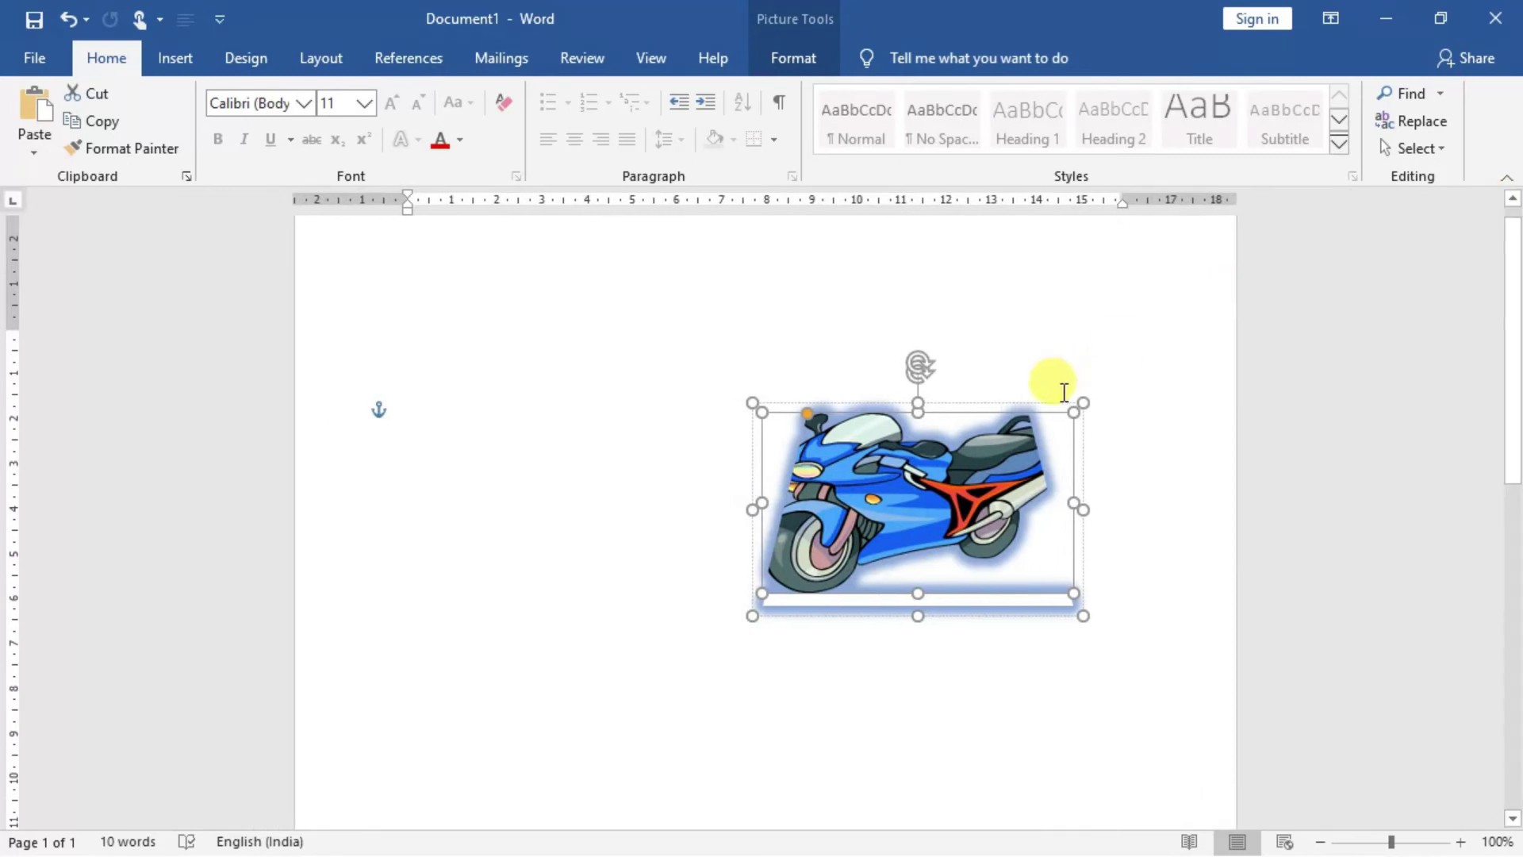
key(Delete)
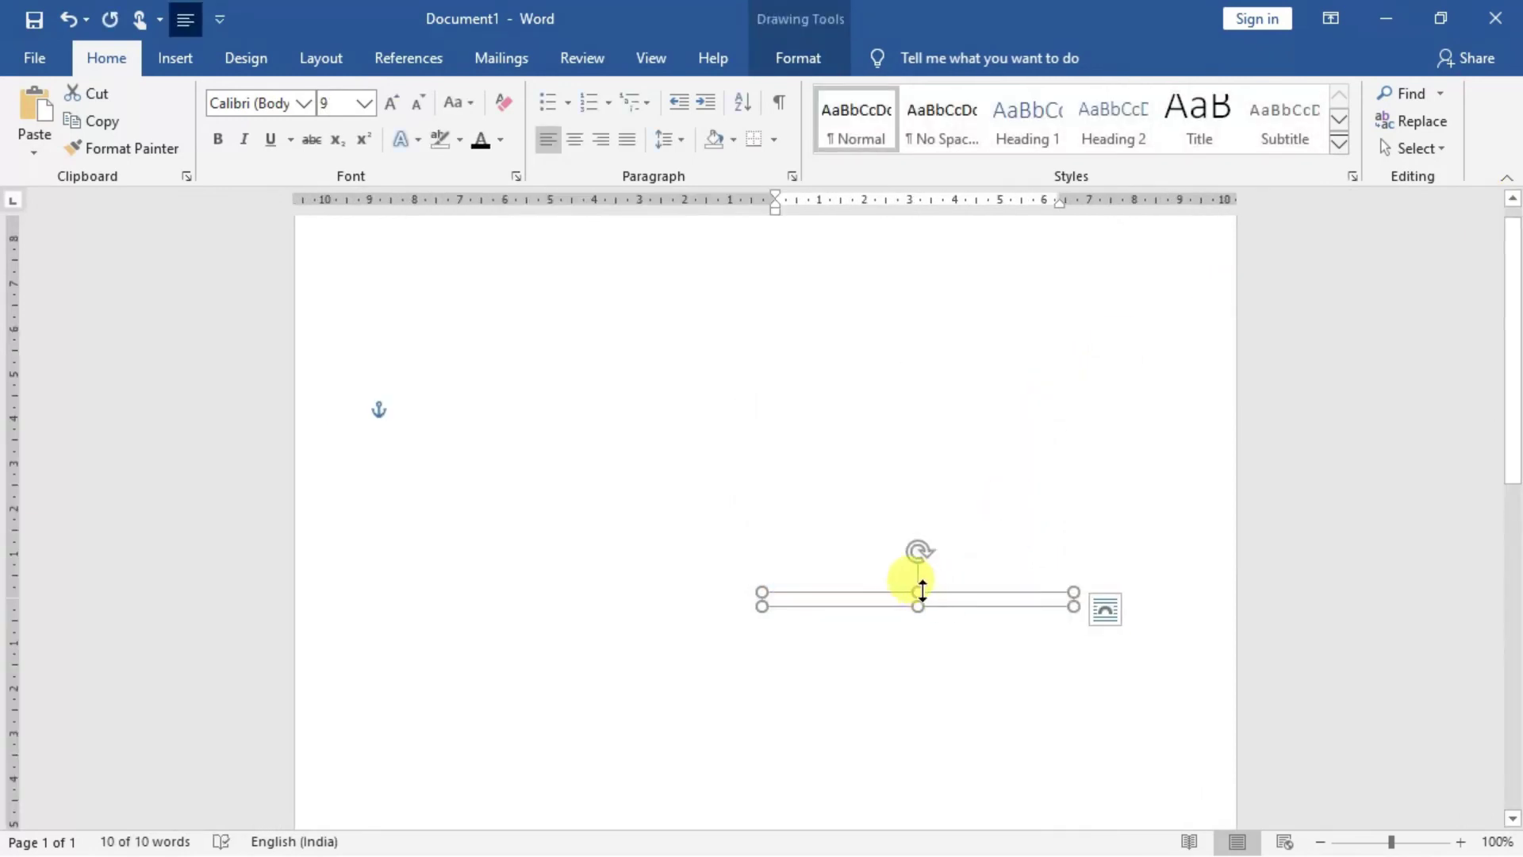
key(Delete)
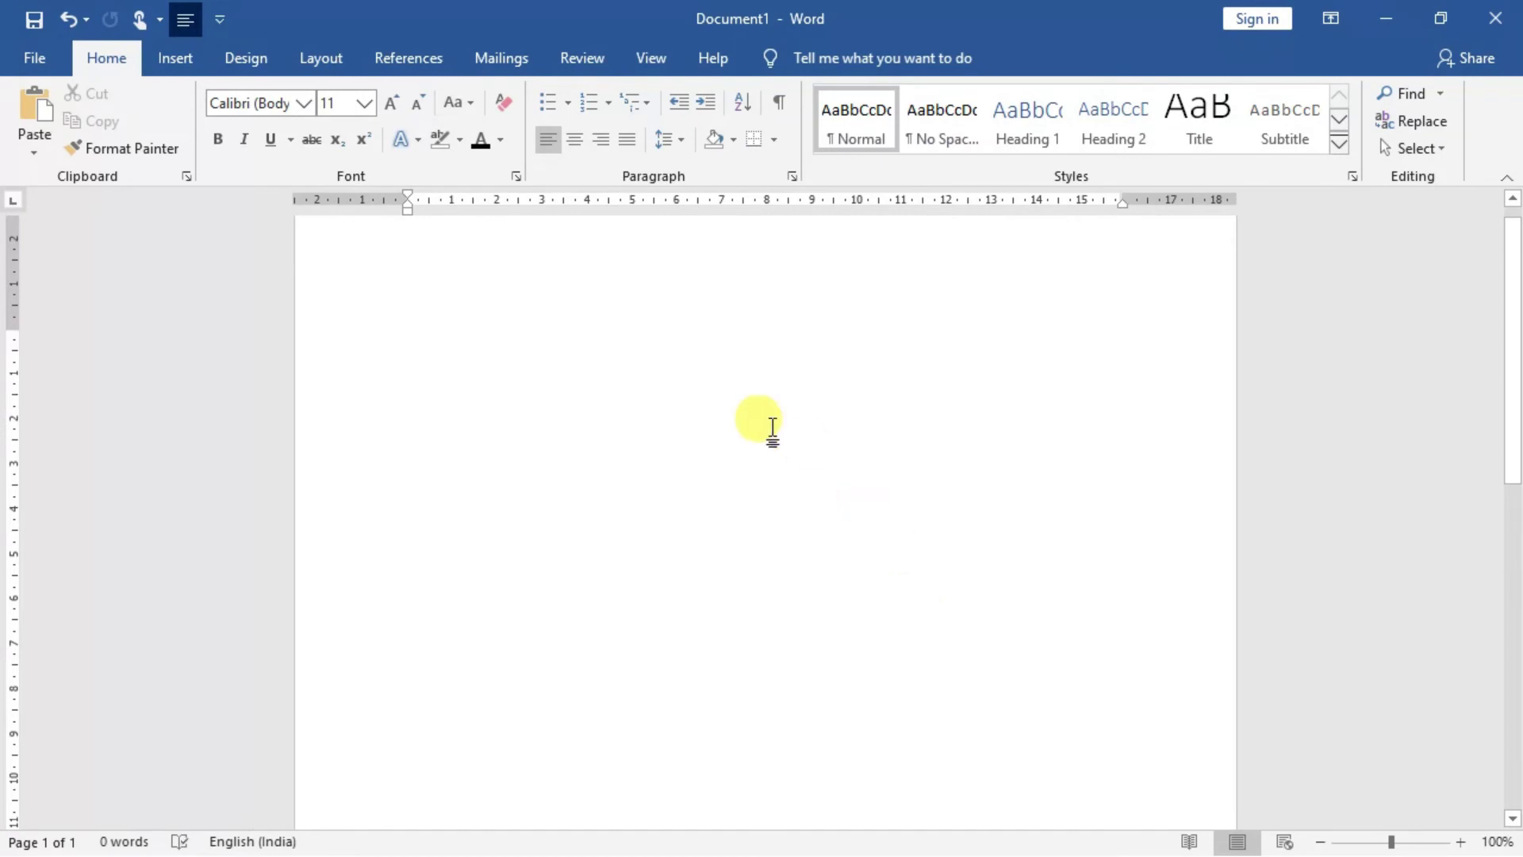
mouse_move(1519, 381)
mouse_down()
mouse_move(1511, 414)
mouse_move(1505, 401)
mouse_up()
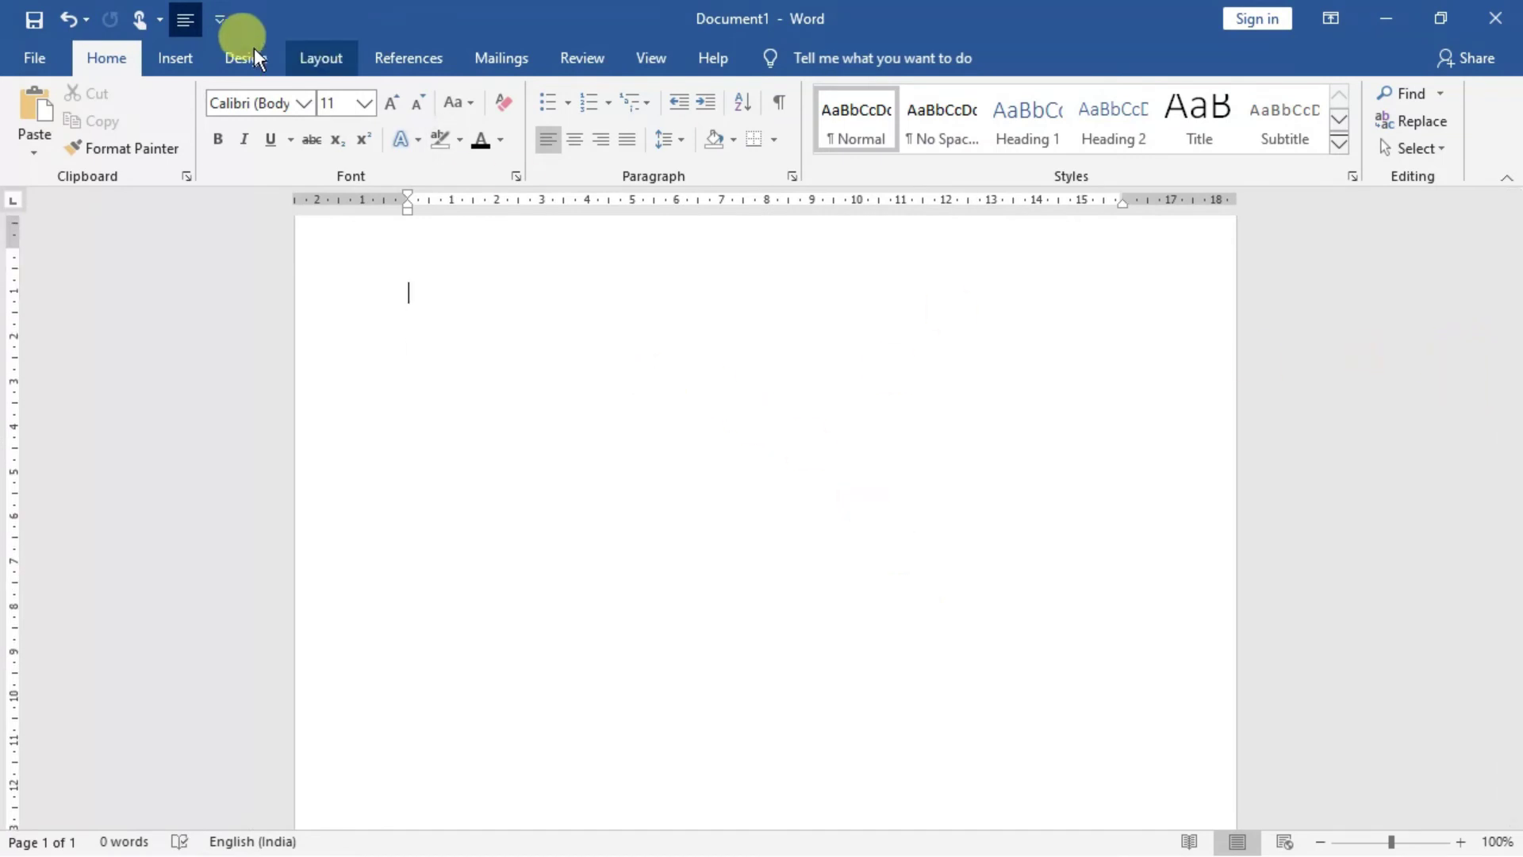
- Insert a screen clipping of a block of desktop icons, about 10.21 cm high by 5.79 cm wide, and delete it
click(182, 57)
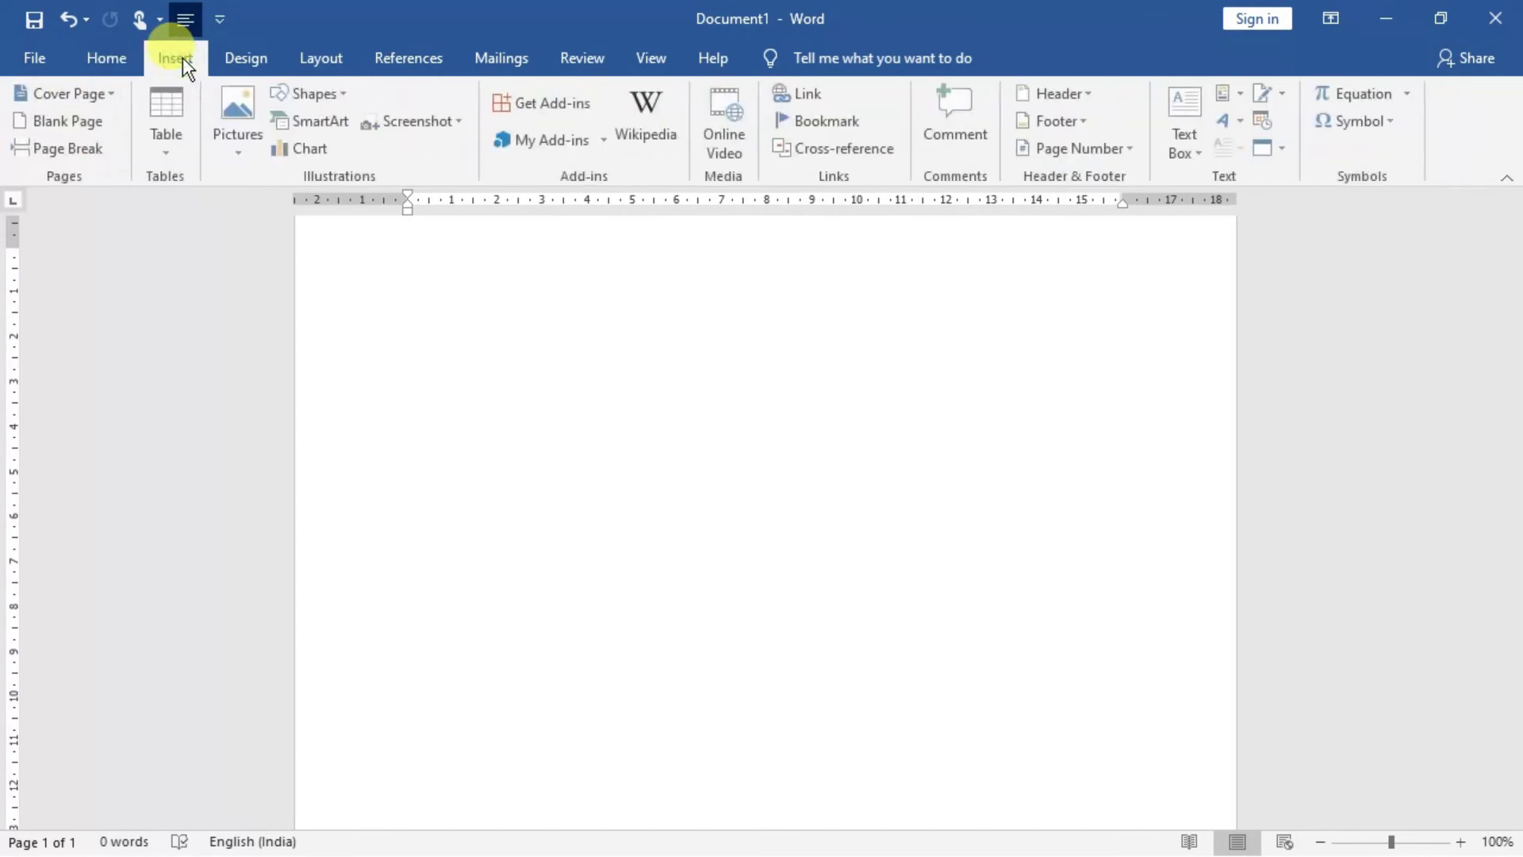
click(454, 127)
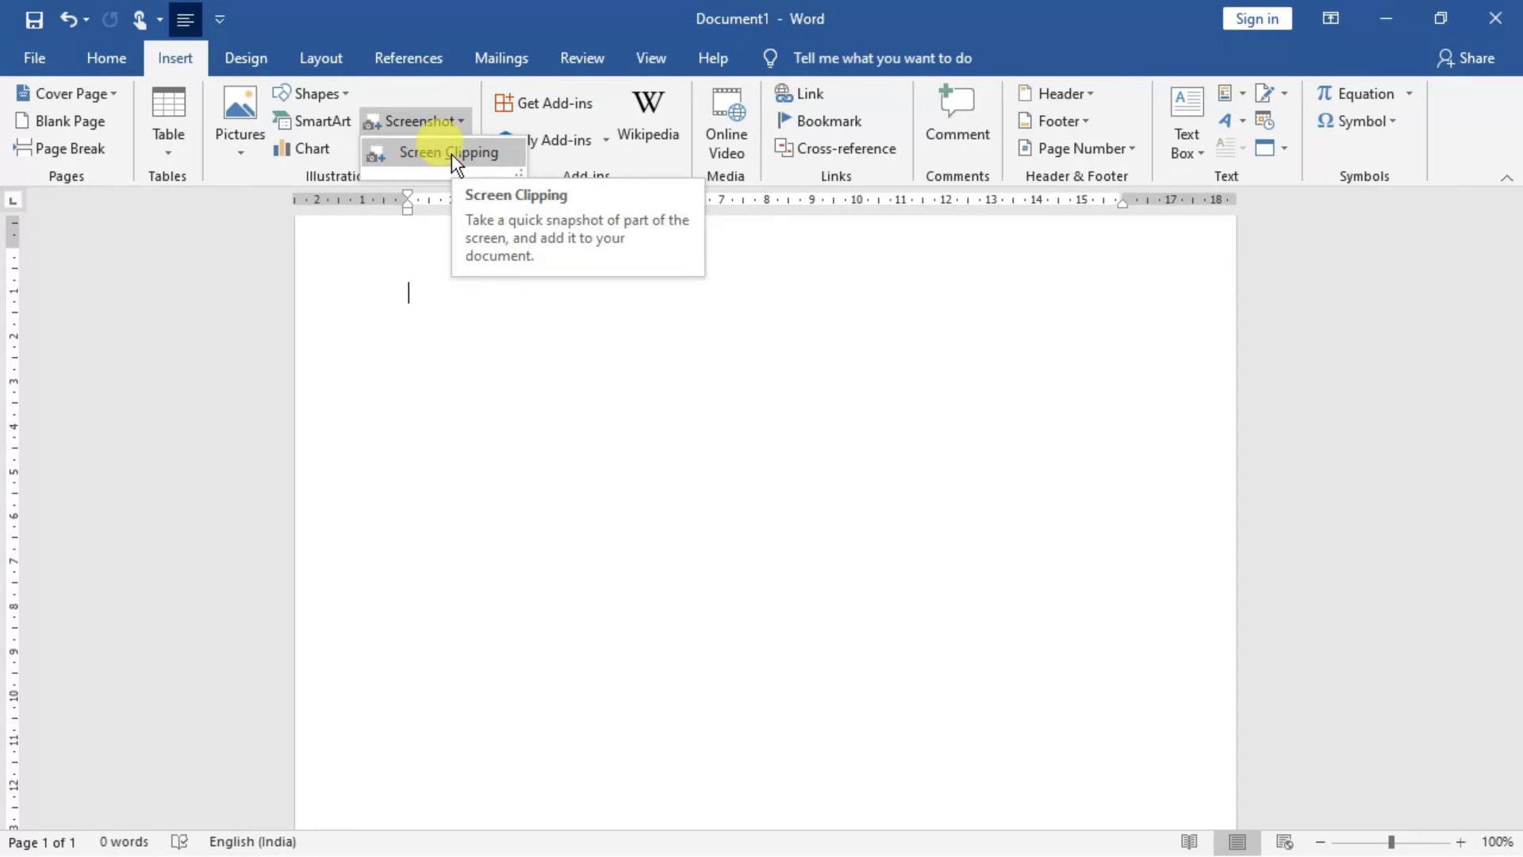
click(450, 154)
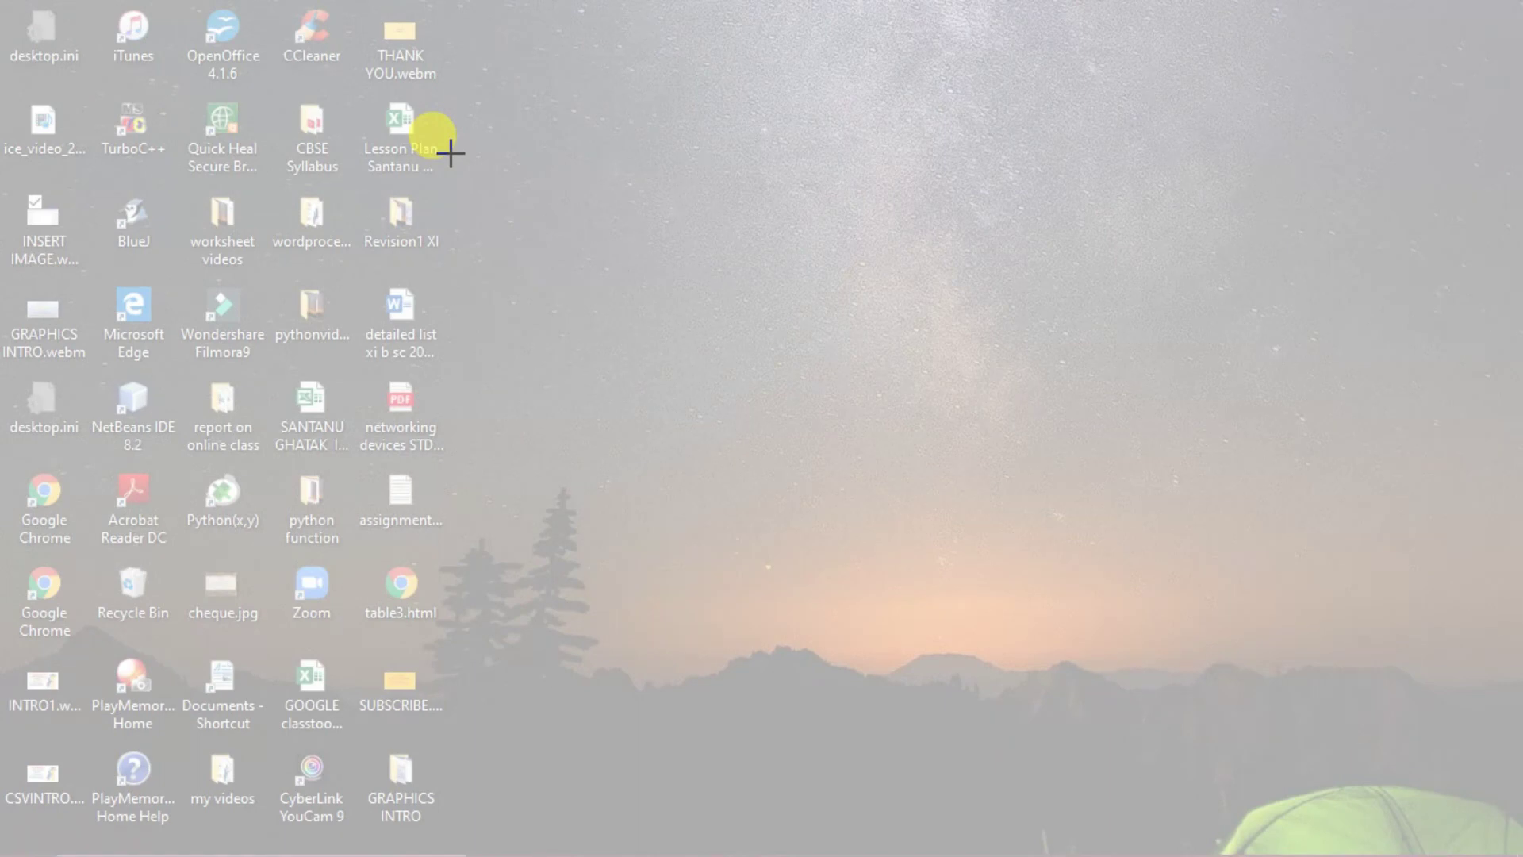
mouse_move(184, 95)
mouse_down()
mouse_move(424, 276)
mouse_move(444, 554)
mouse_up()
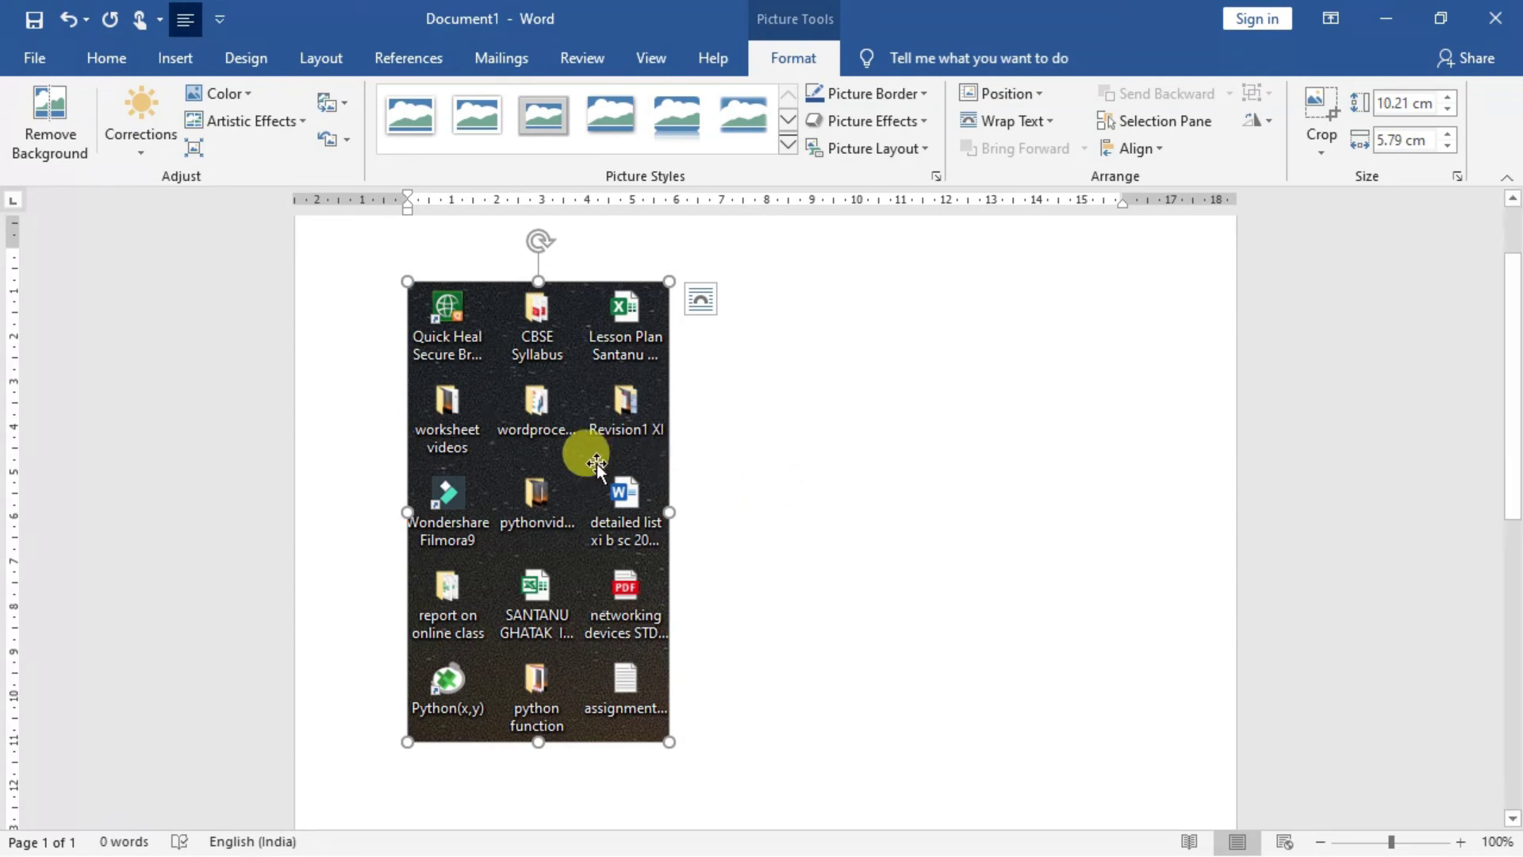
key(Delete)
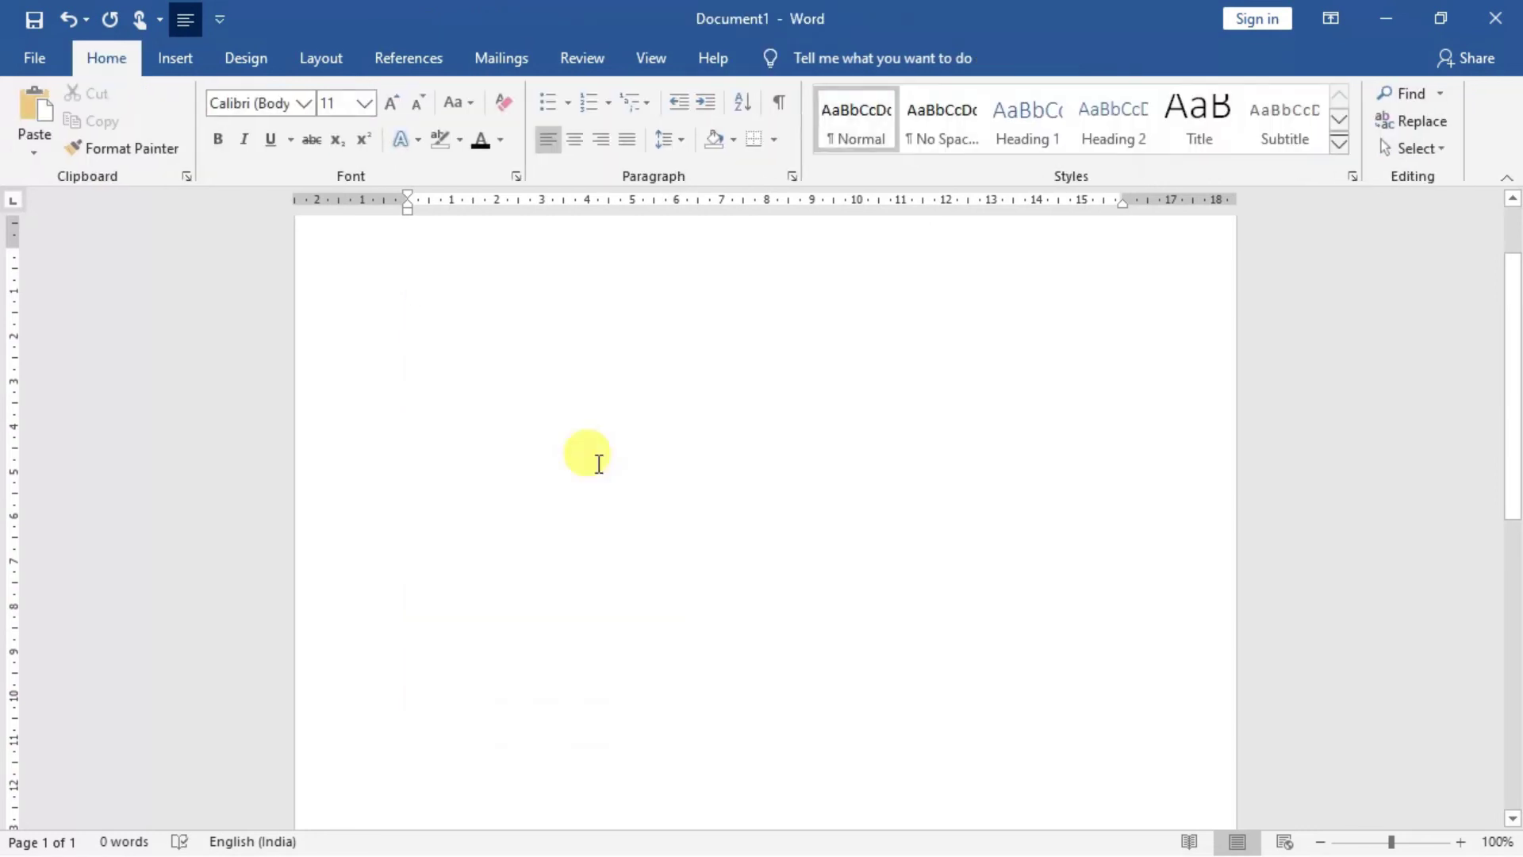
- Insert the picture of the New Name dialog from this device and enlarge it to about 7.86 cm high by 10.36 cm wide
click(184, 69)
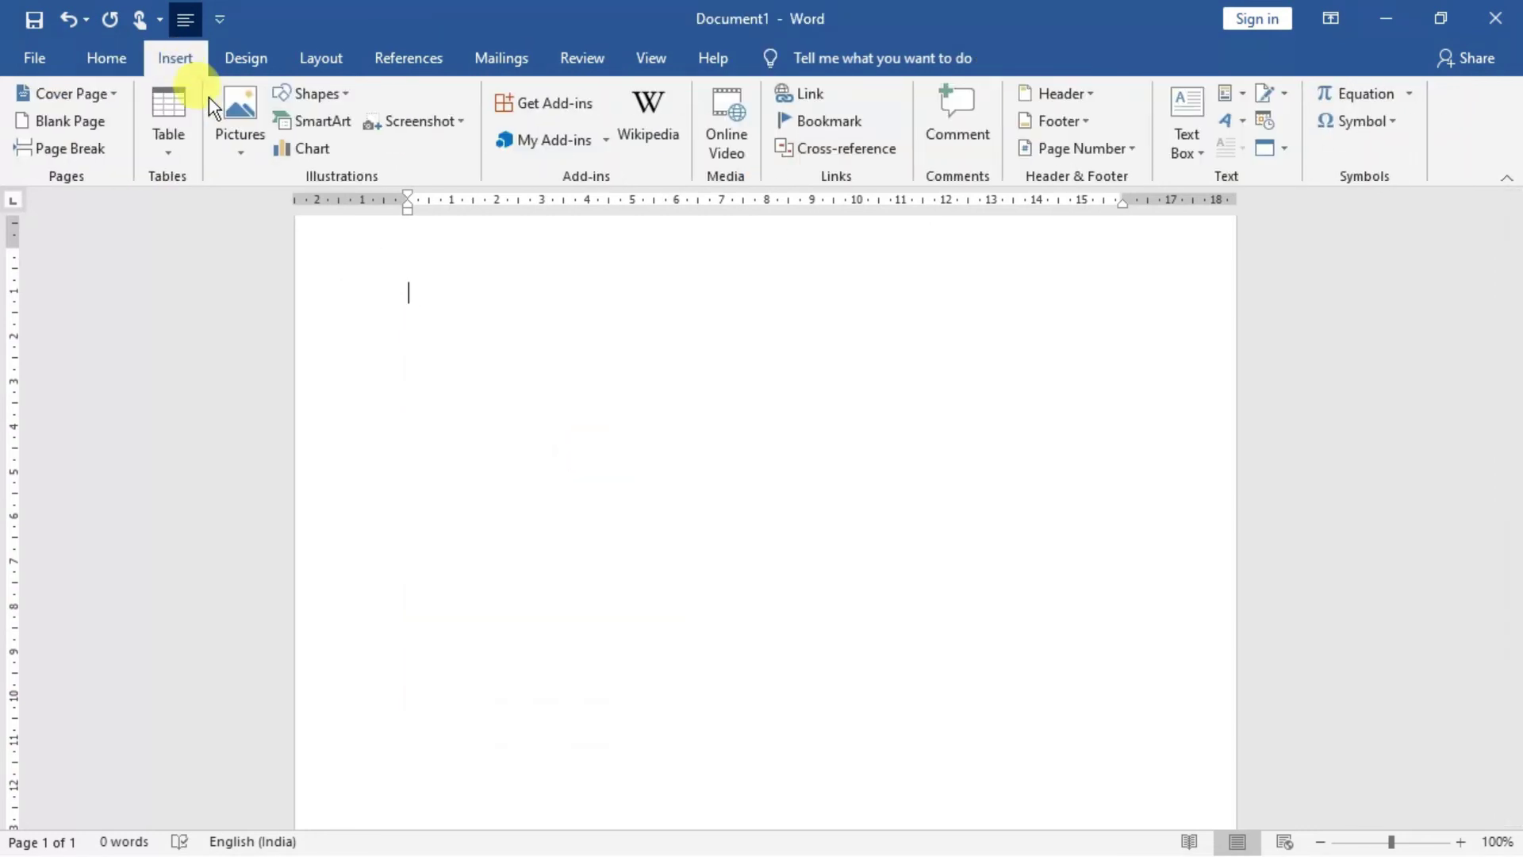
click(230, 140)
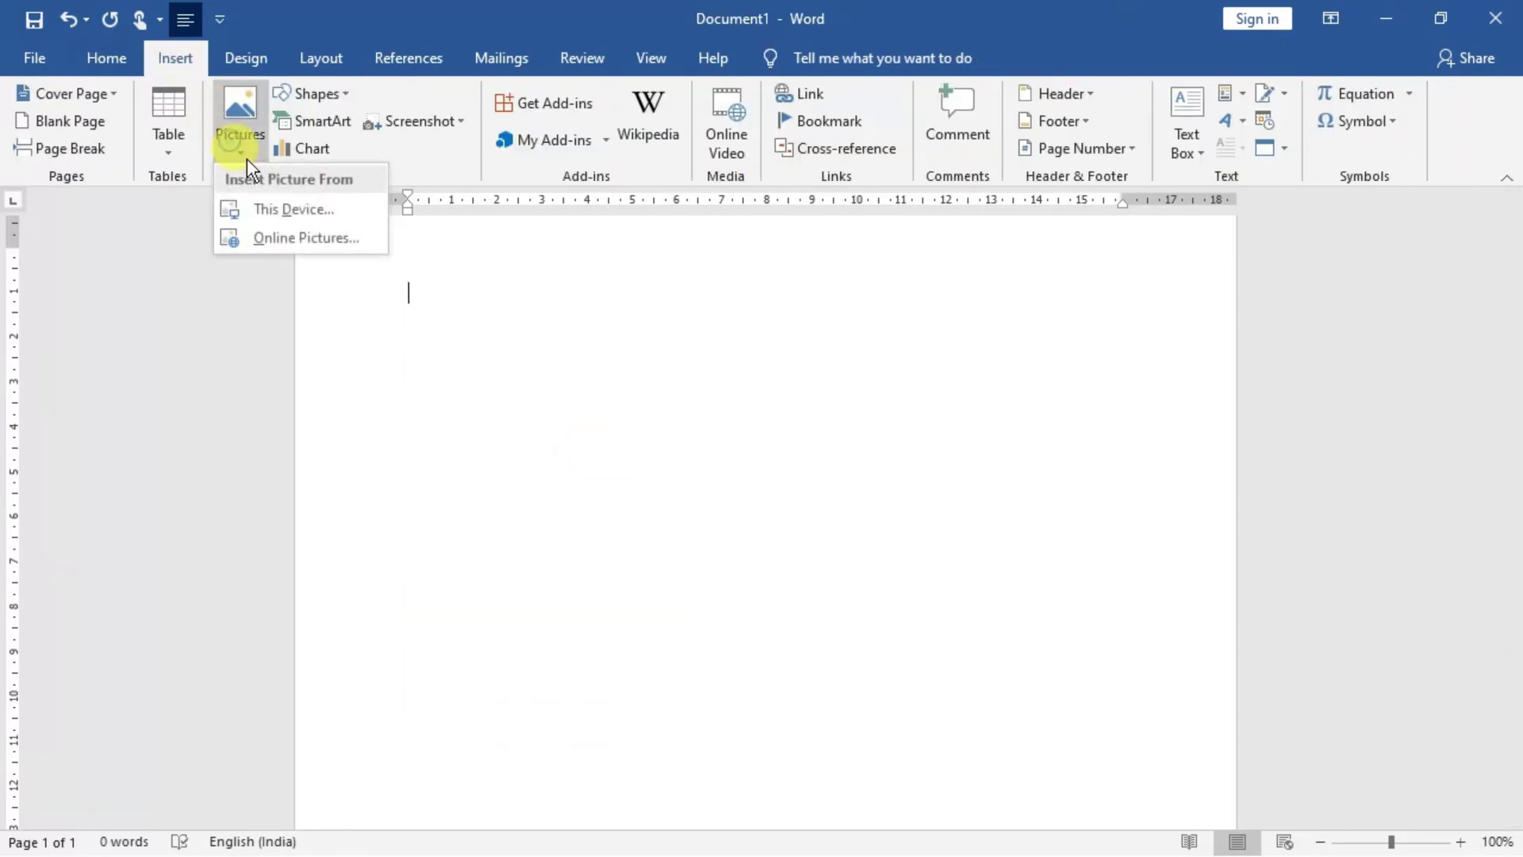
click(267, 208)
click(322, 331)
click(555, 533)
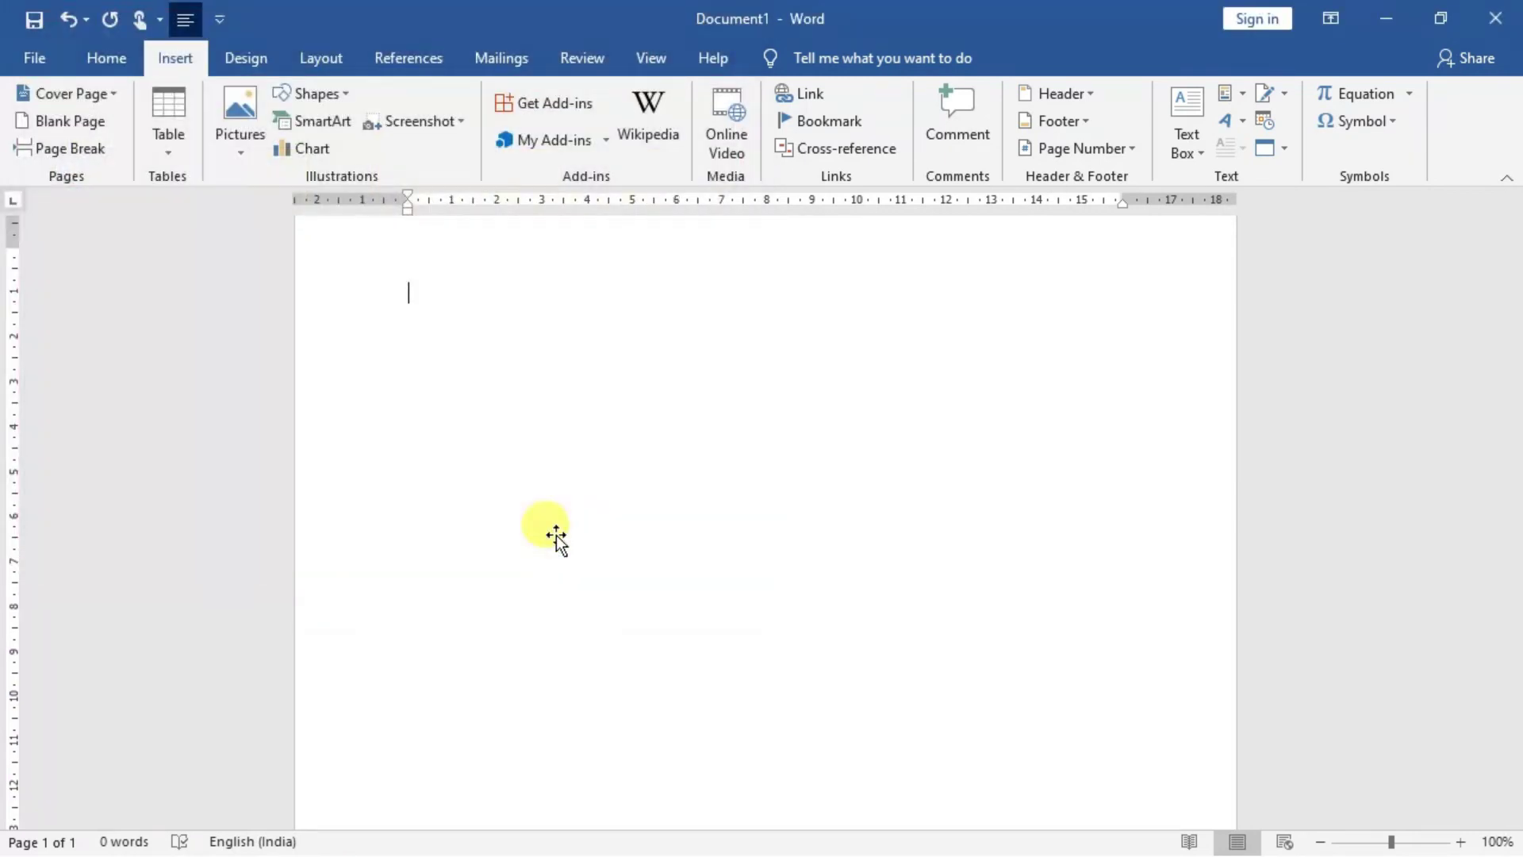
drag(765, 546, 875, 635)
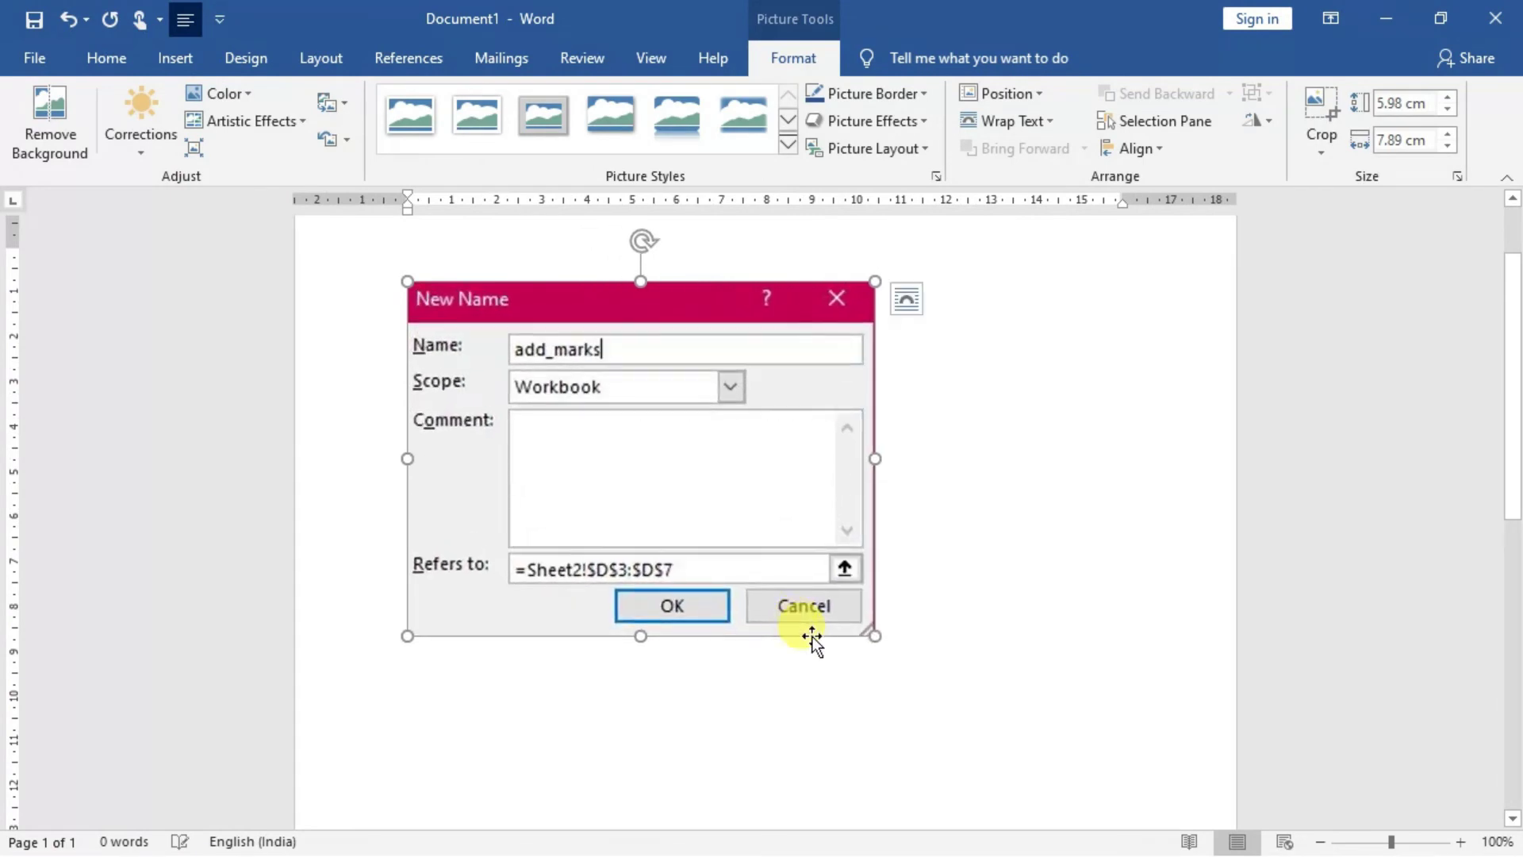
- Set the New Name dialog picture's text wrapping to Square
right_click(730, 484)
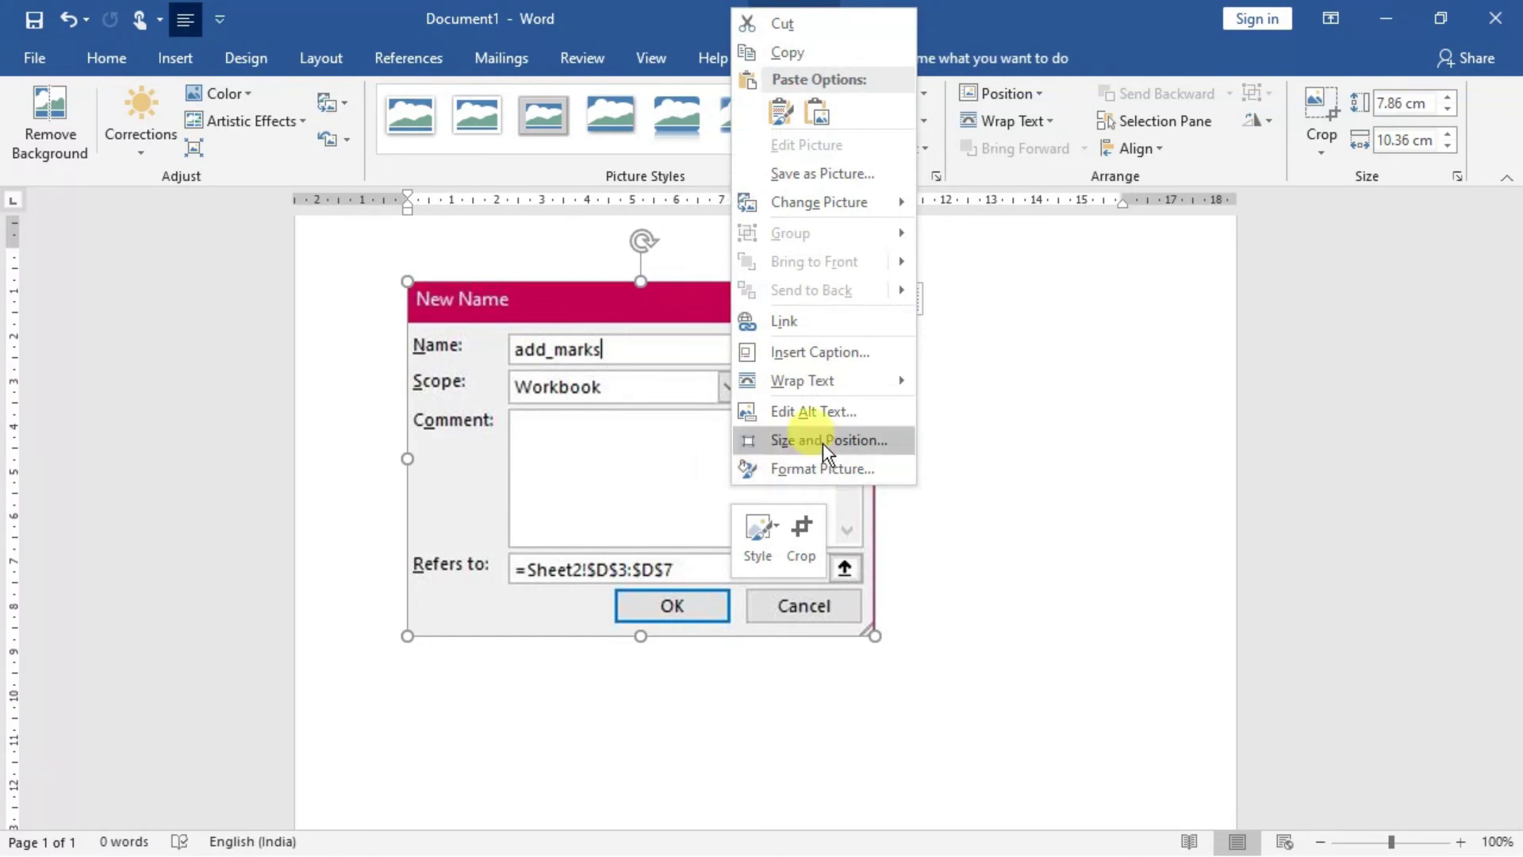
mouse_move(821, 393)
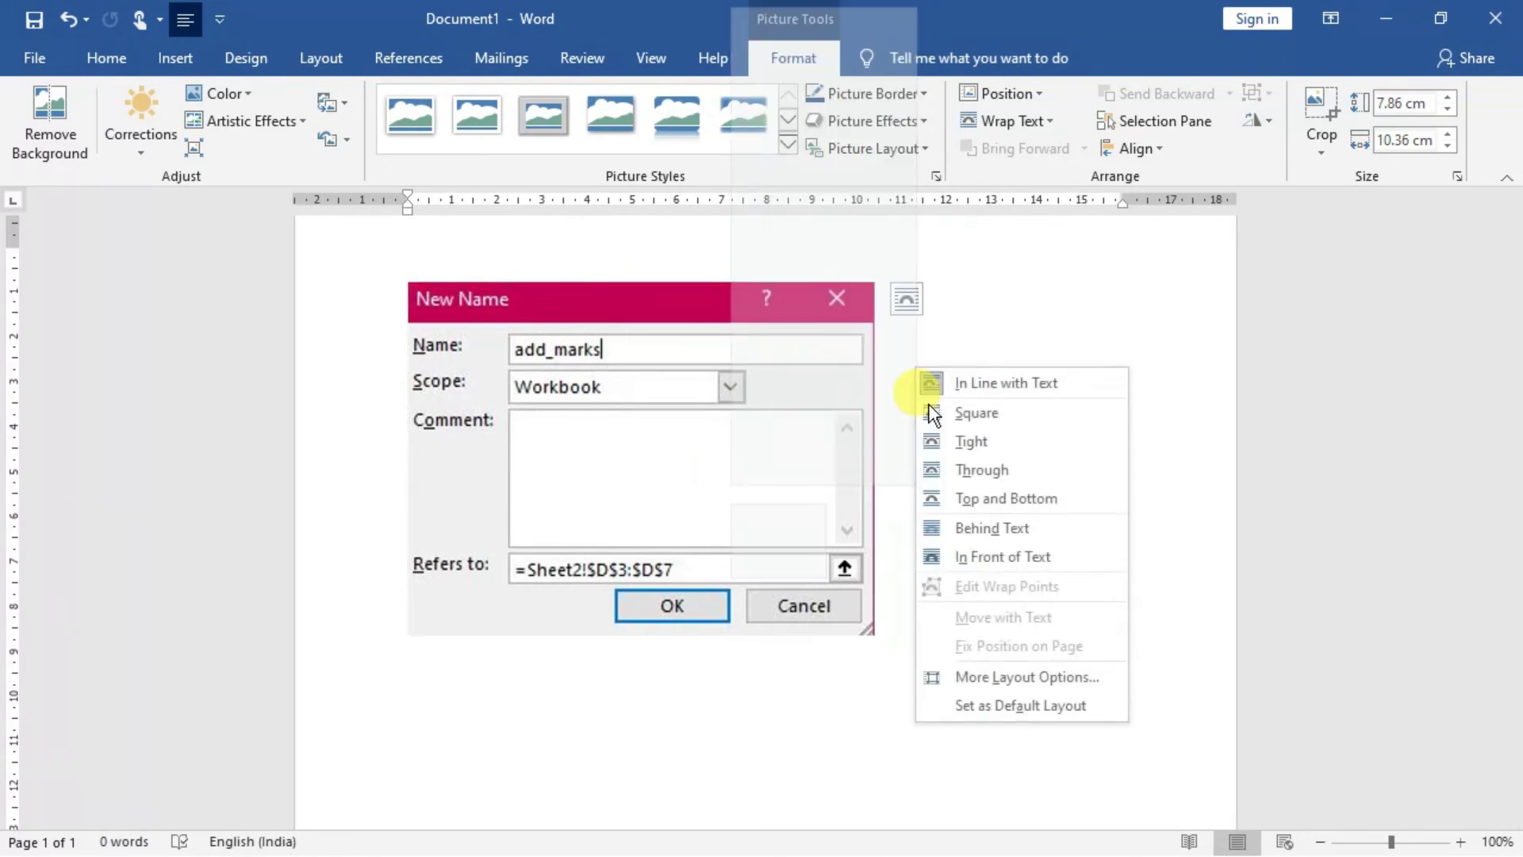
click(976, 413)
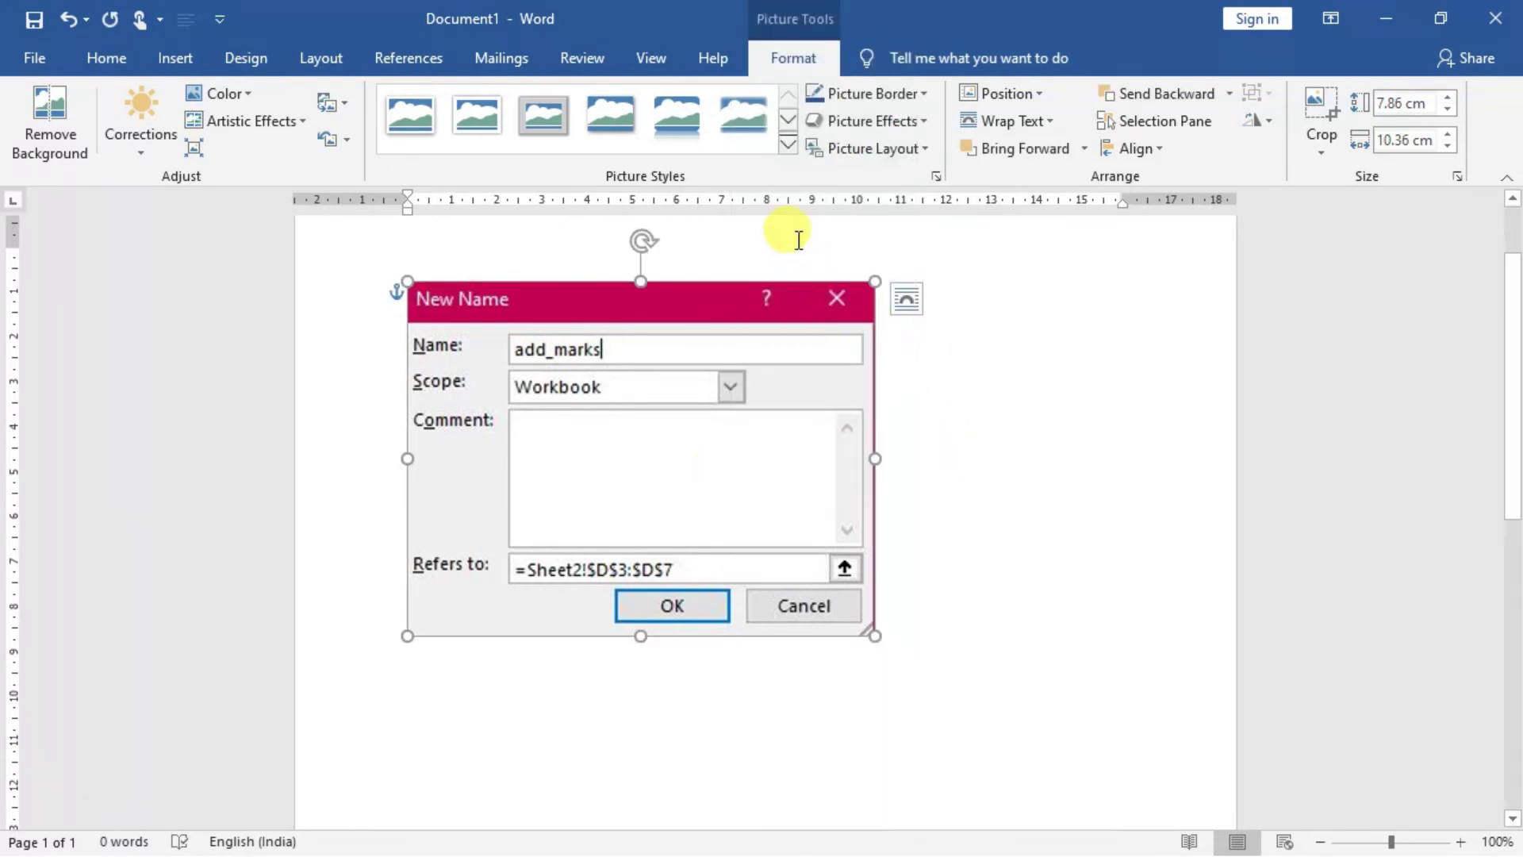
- Shrink the New Name dialog picture to about 5.21 cm high by 6.87 cm wide and reposition it near the page's upper left
drag(725, 368, 685, 370)
drag(375, 283, 530, 402)
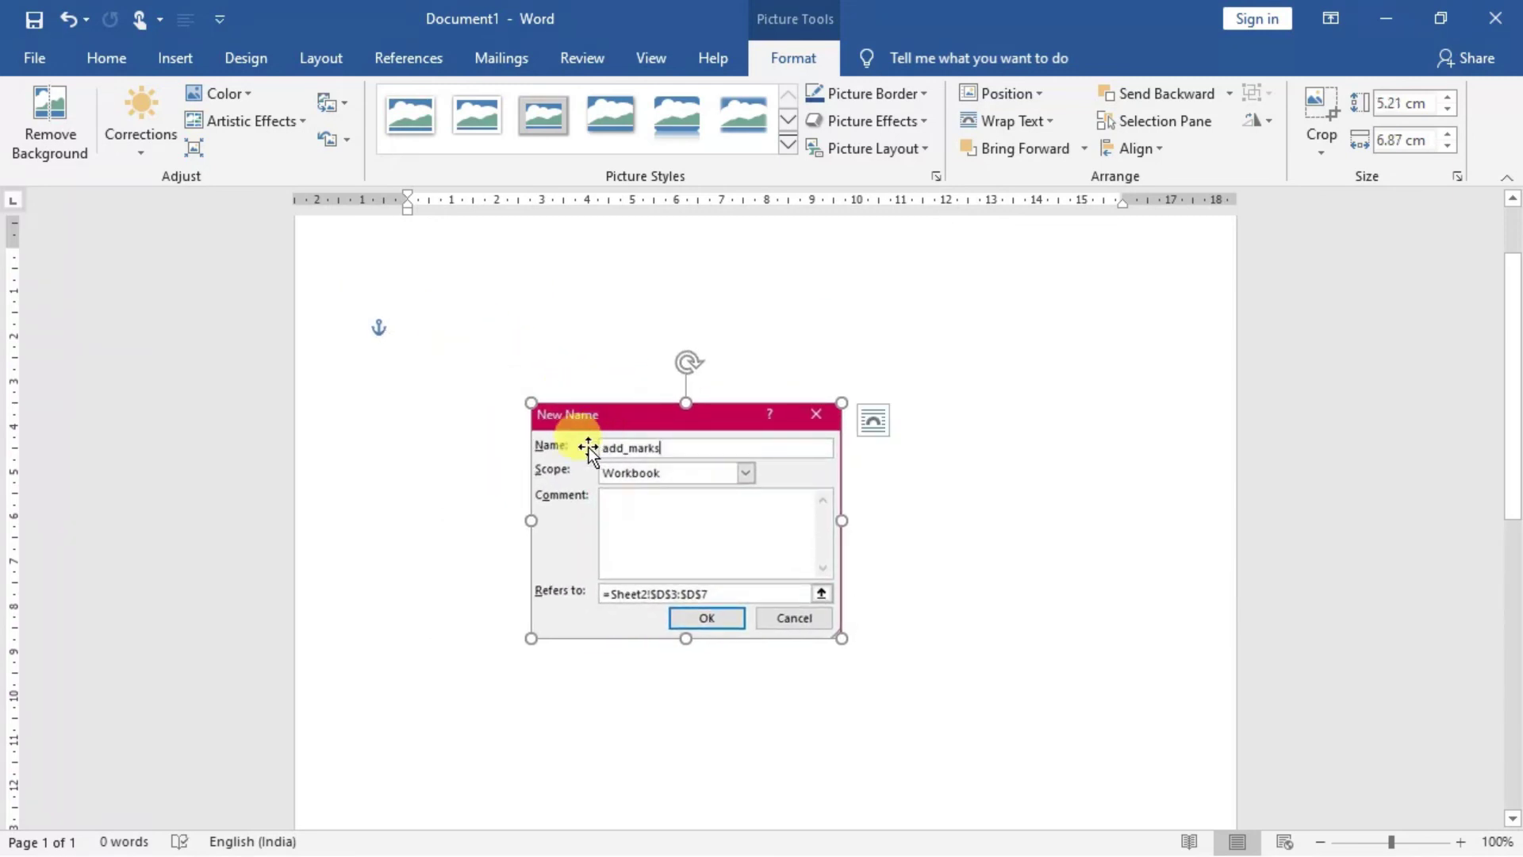
drag(587, 444, 510, 346)
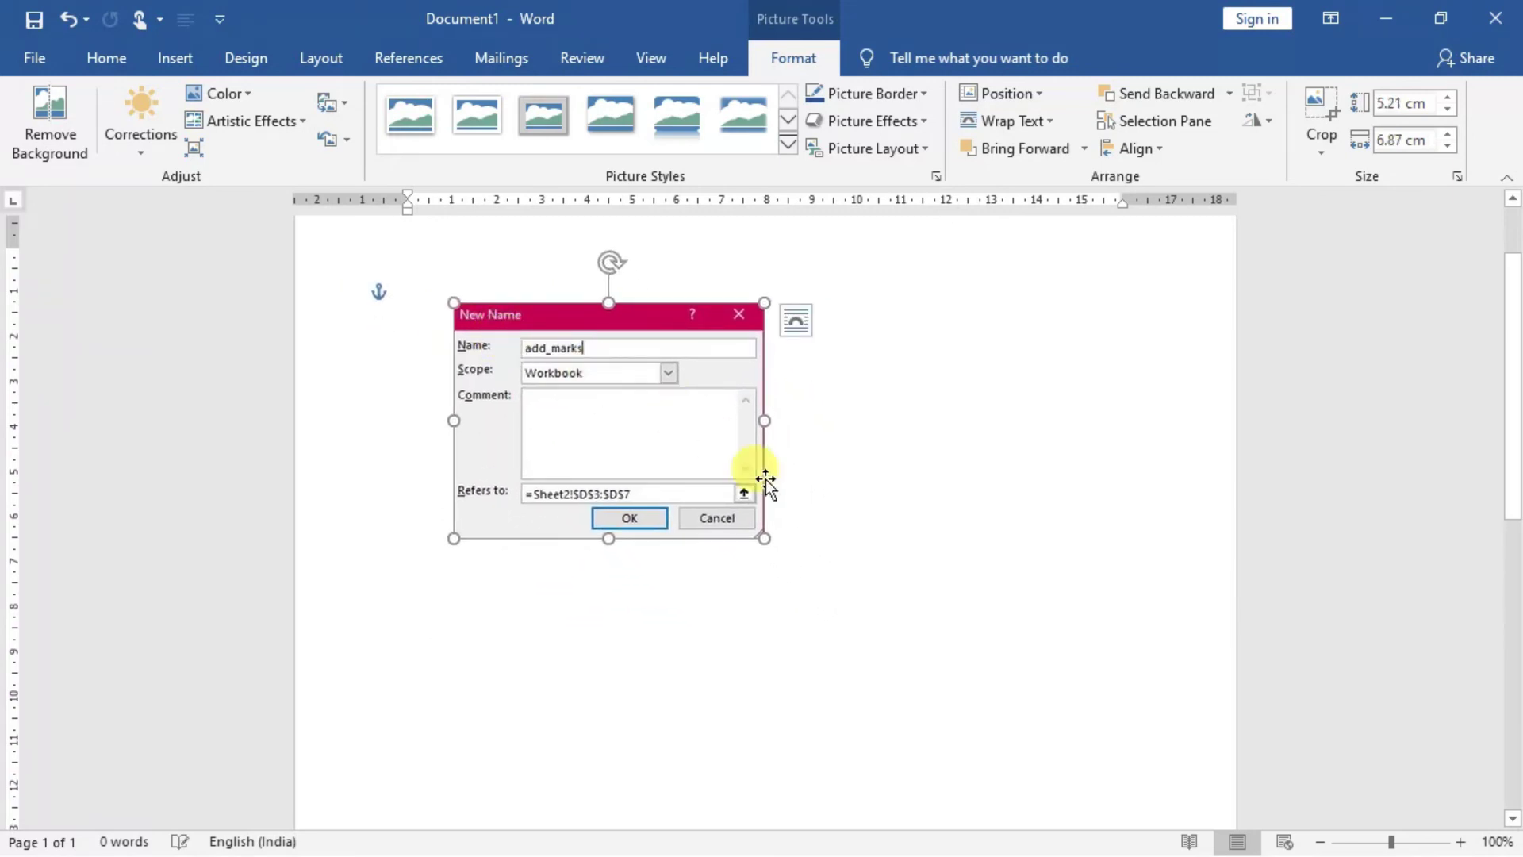
- Enlarge the New Name dialog picture to about 5.87 by 7.75 cm and insert a screen clipping of desktop icons about 6.35 by 4 cm
drag(758, 538, 802, 566)
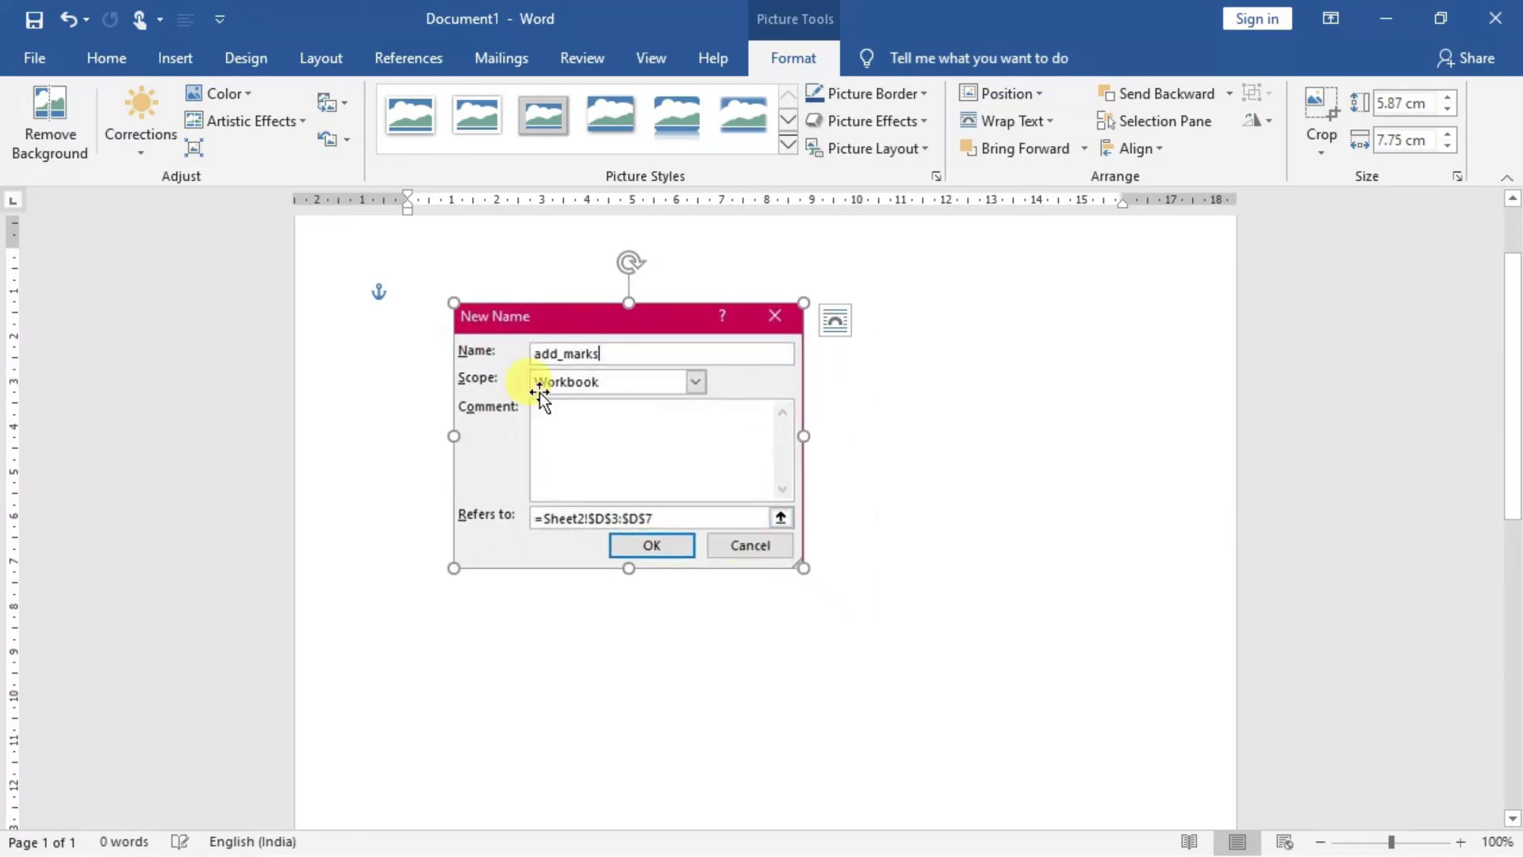
click(174, 58)
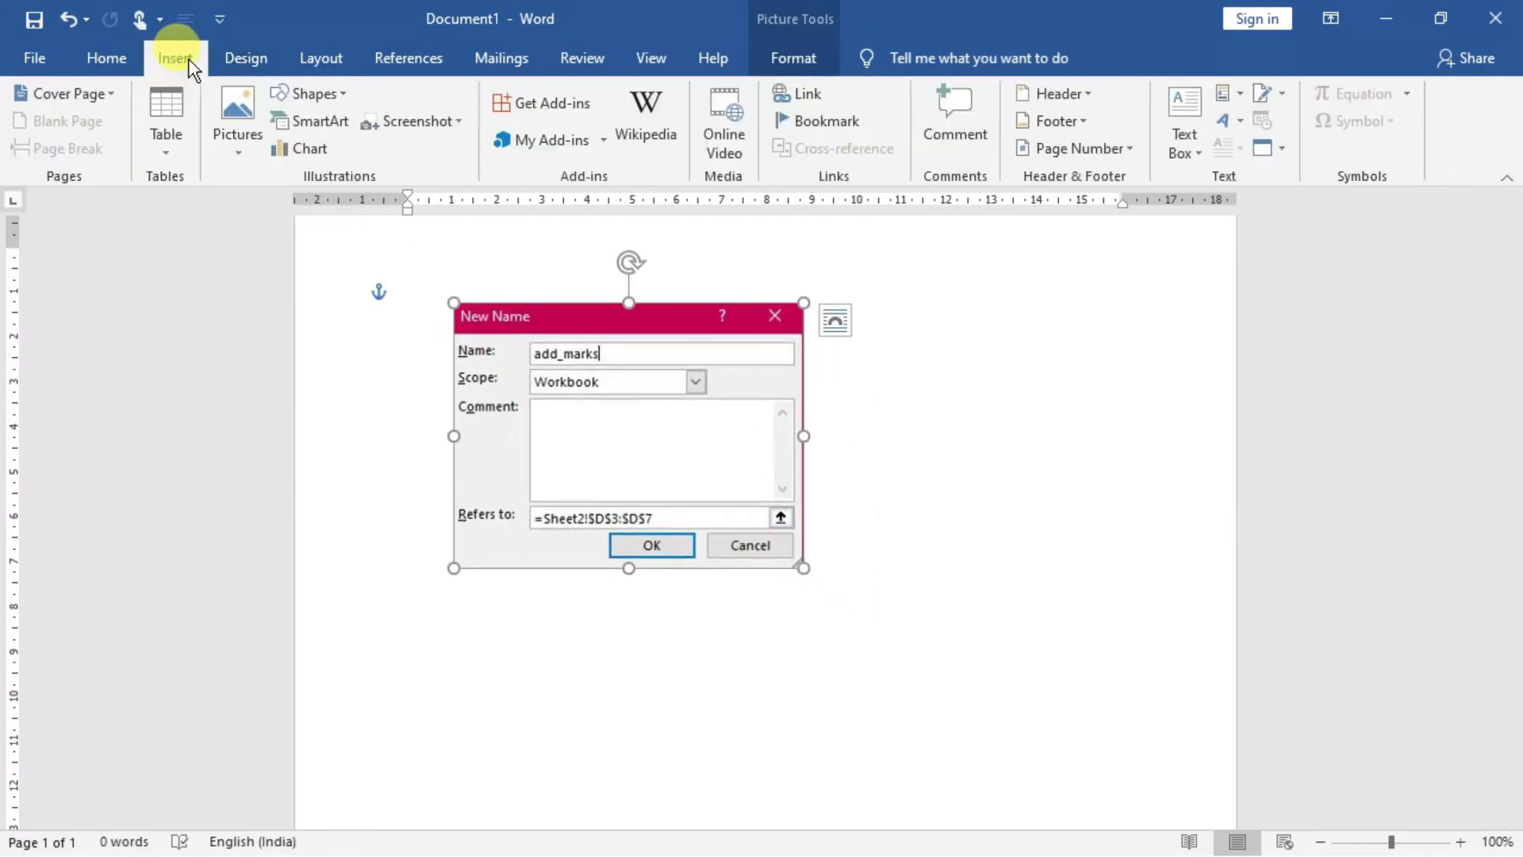
click(426, 122)
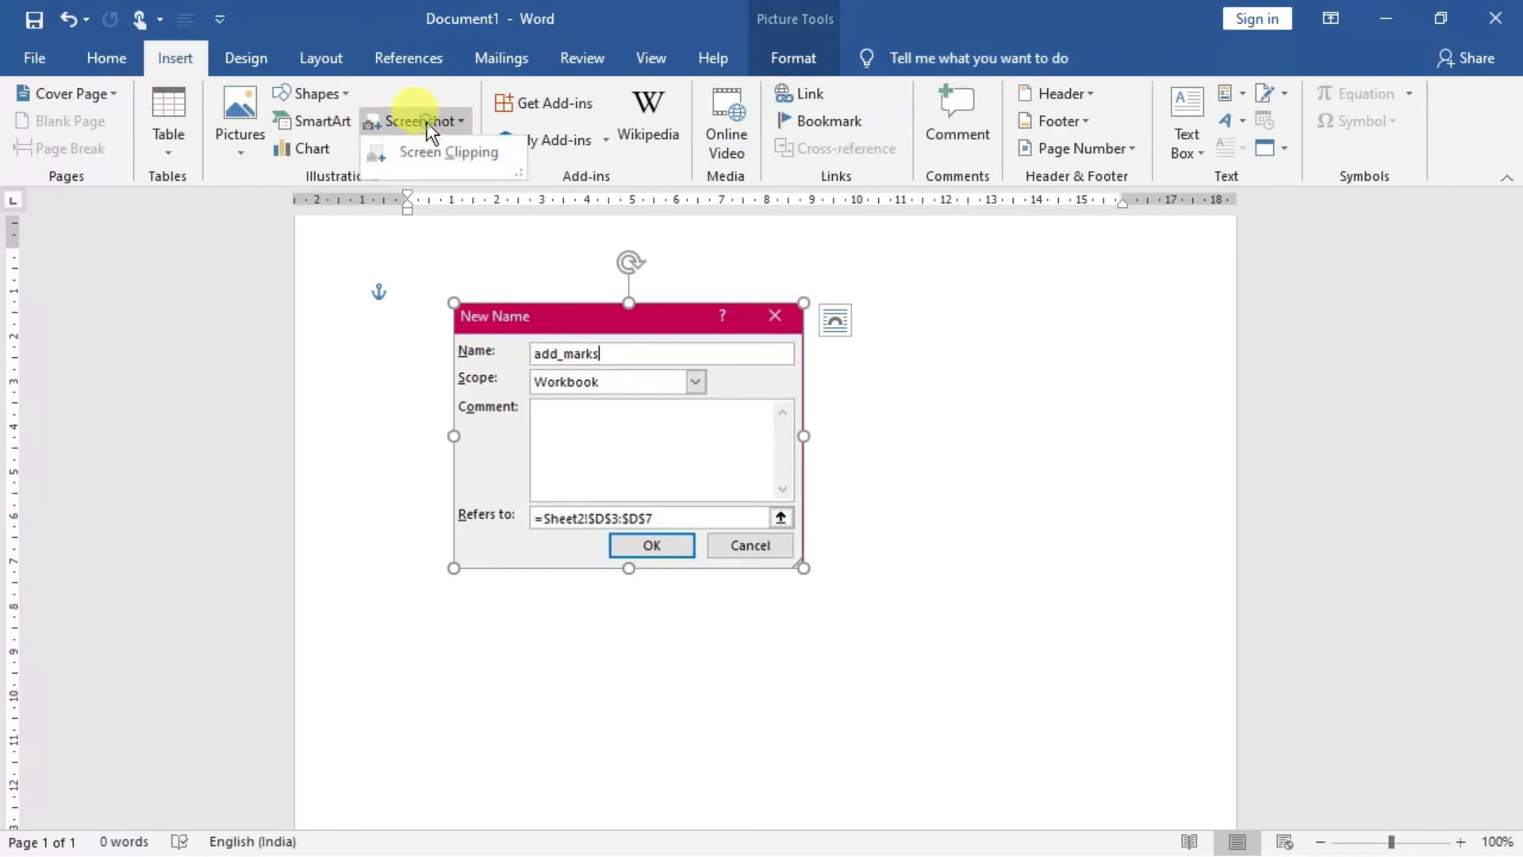
click(427, 151)
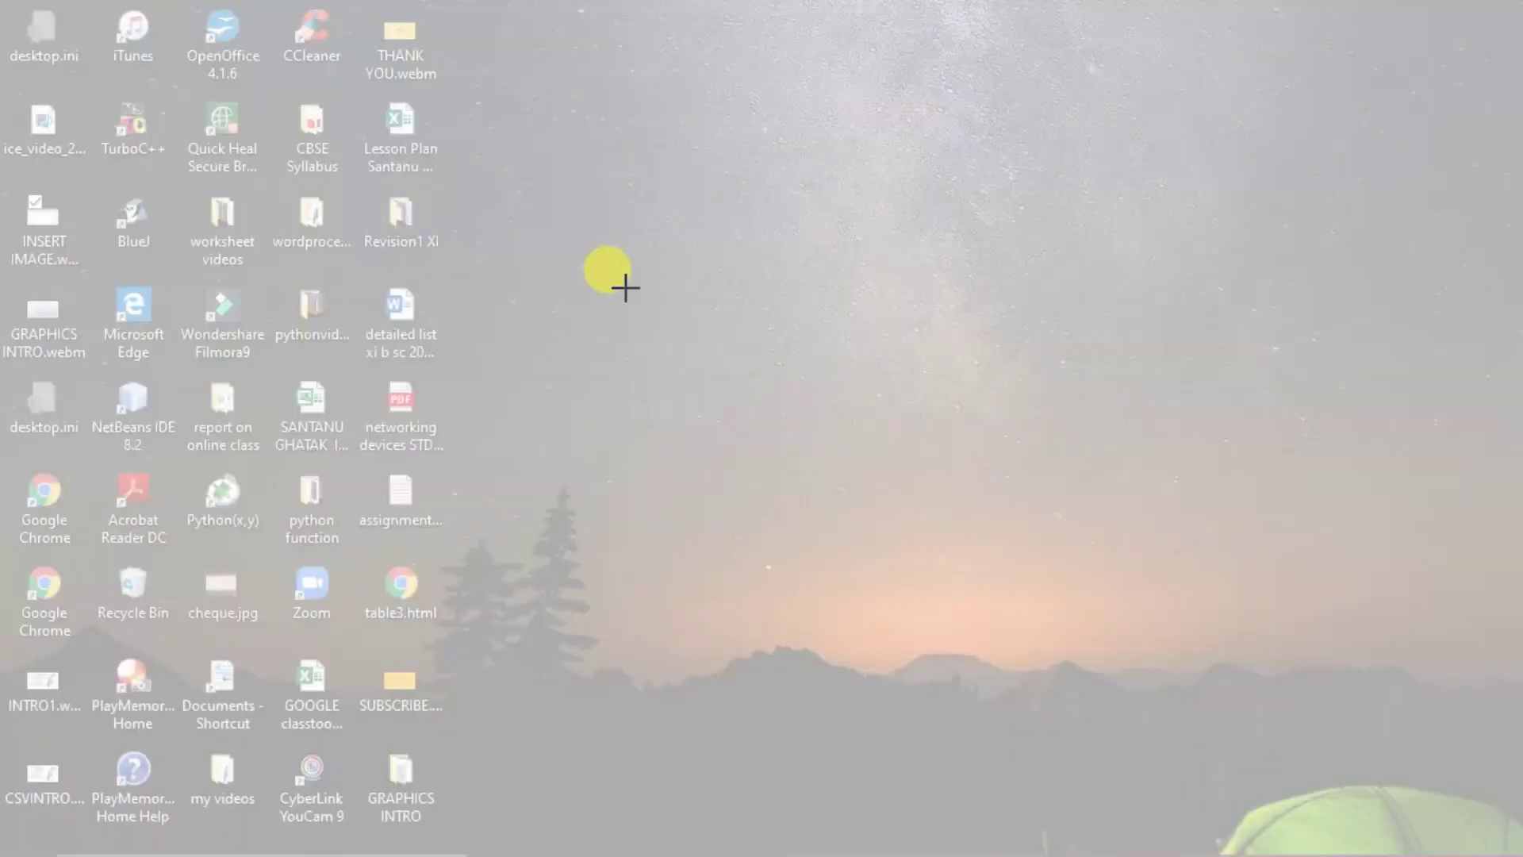
drag(297, 178, 476, 463)
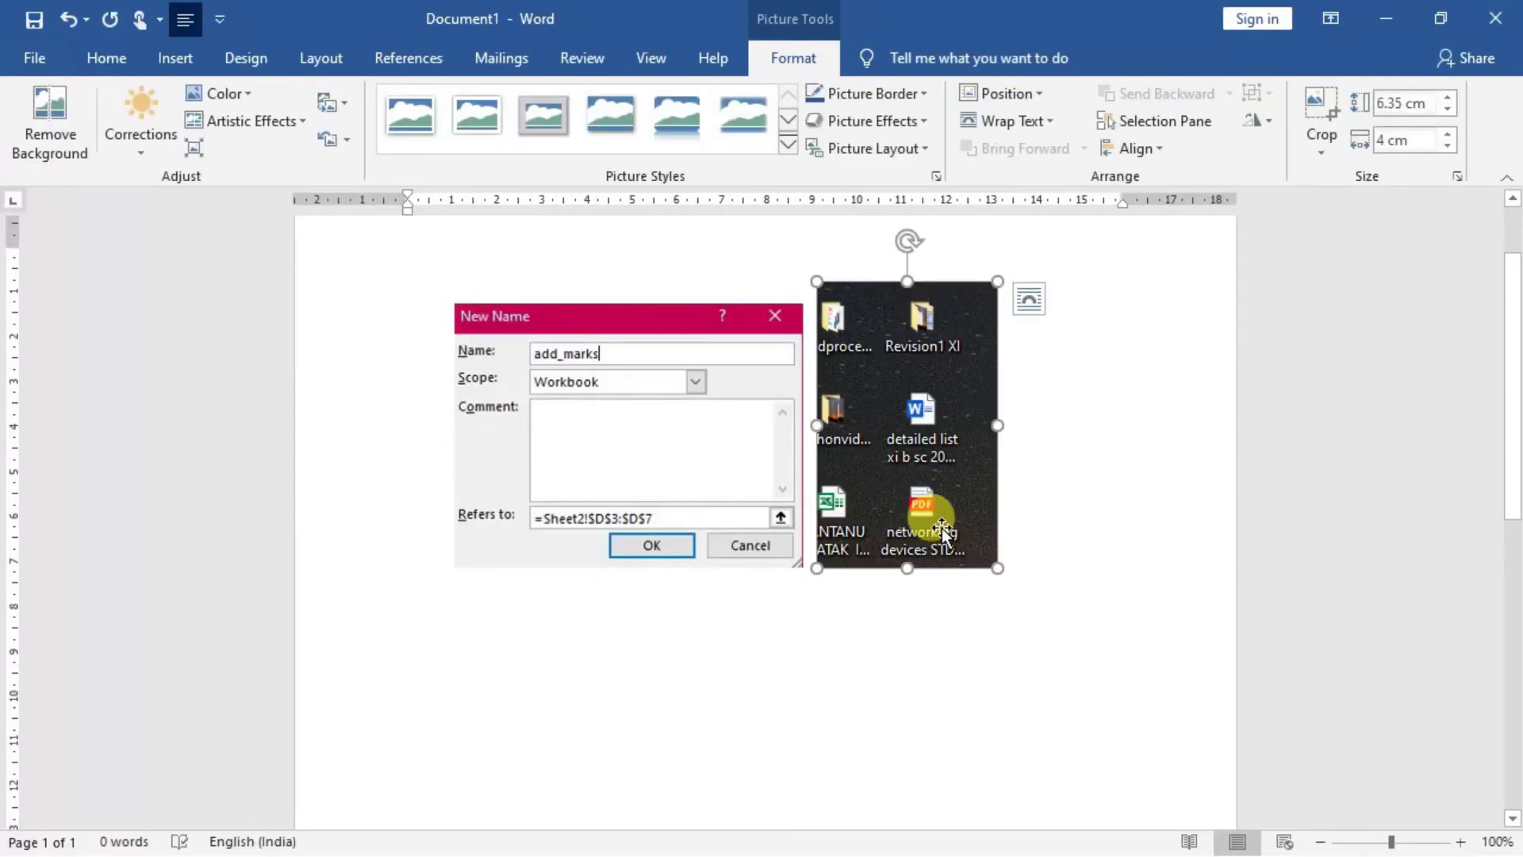
- Change the desktop-icons clipping's text wrapping to a freely movable layout and move the clipping directly below the New Name dialog picture
right_click(942, 528)
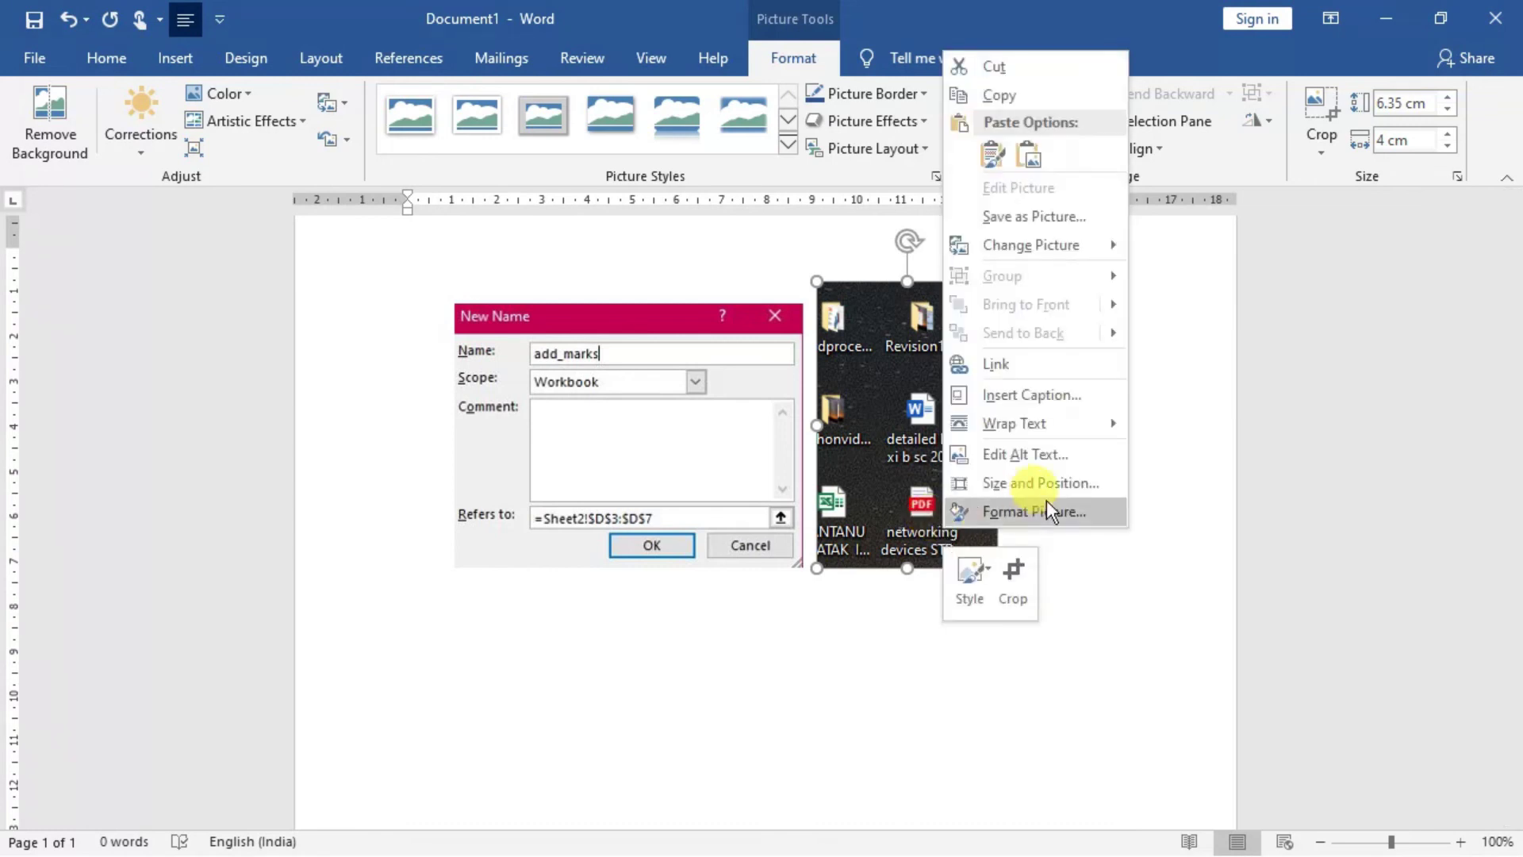
mouse_move(1029, 437)
click(1174, 457)
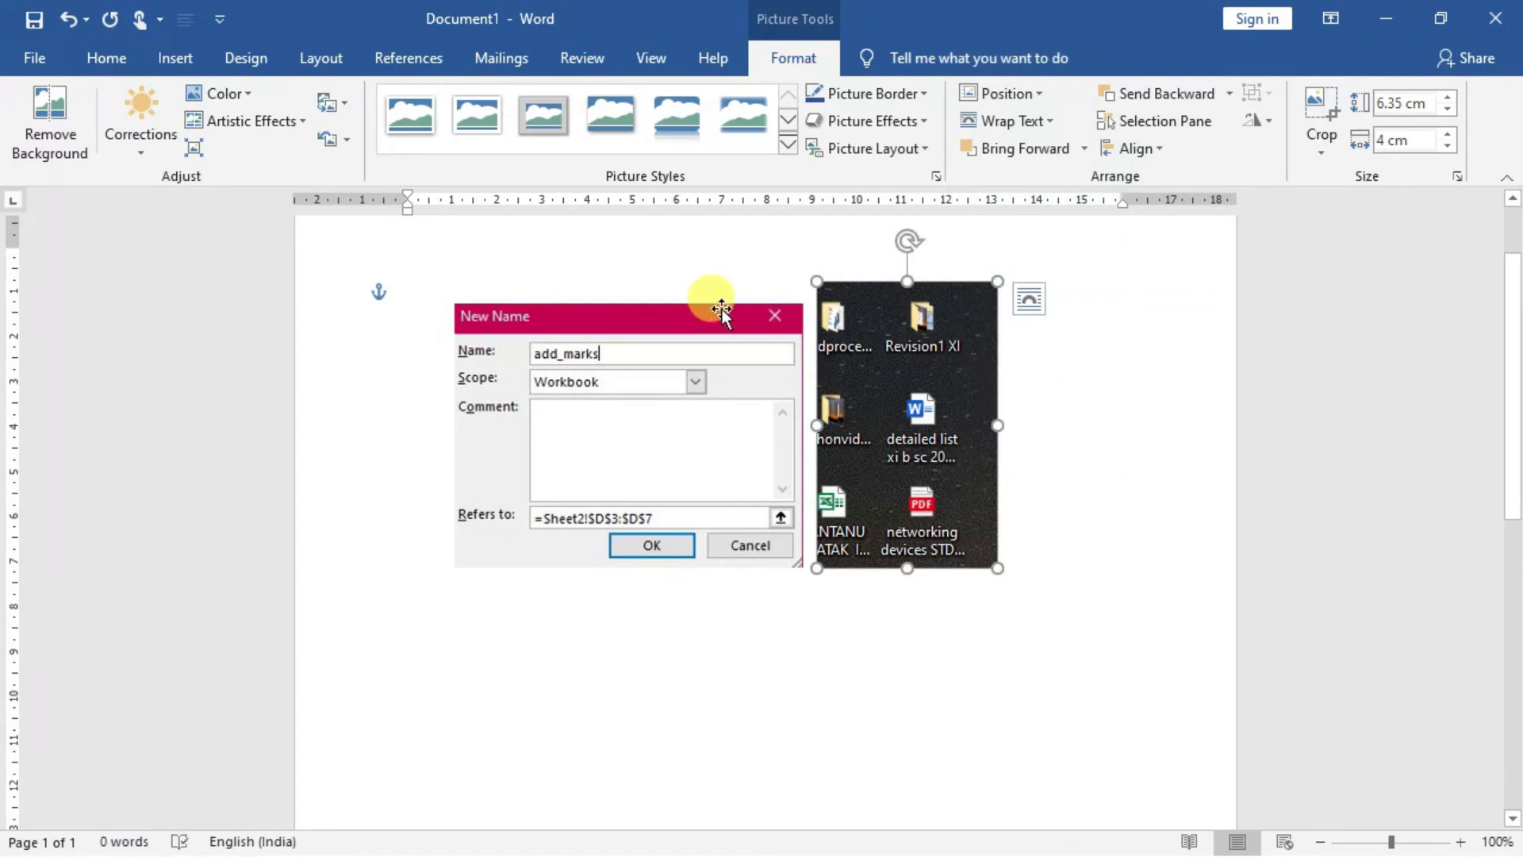
drag(911, 399, 550, 685)
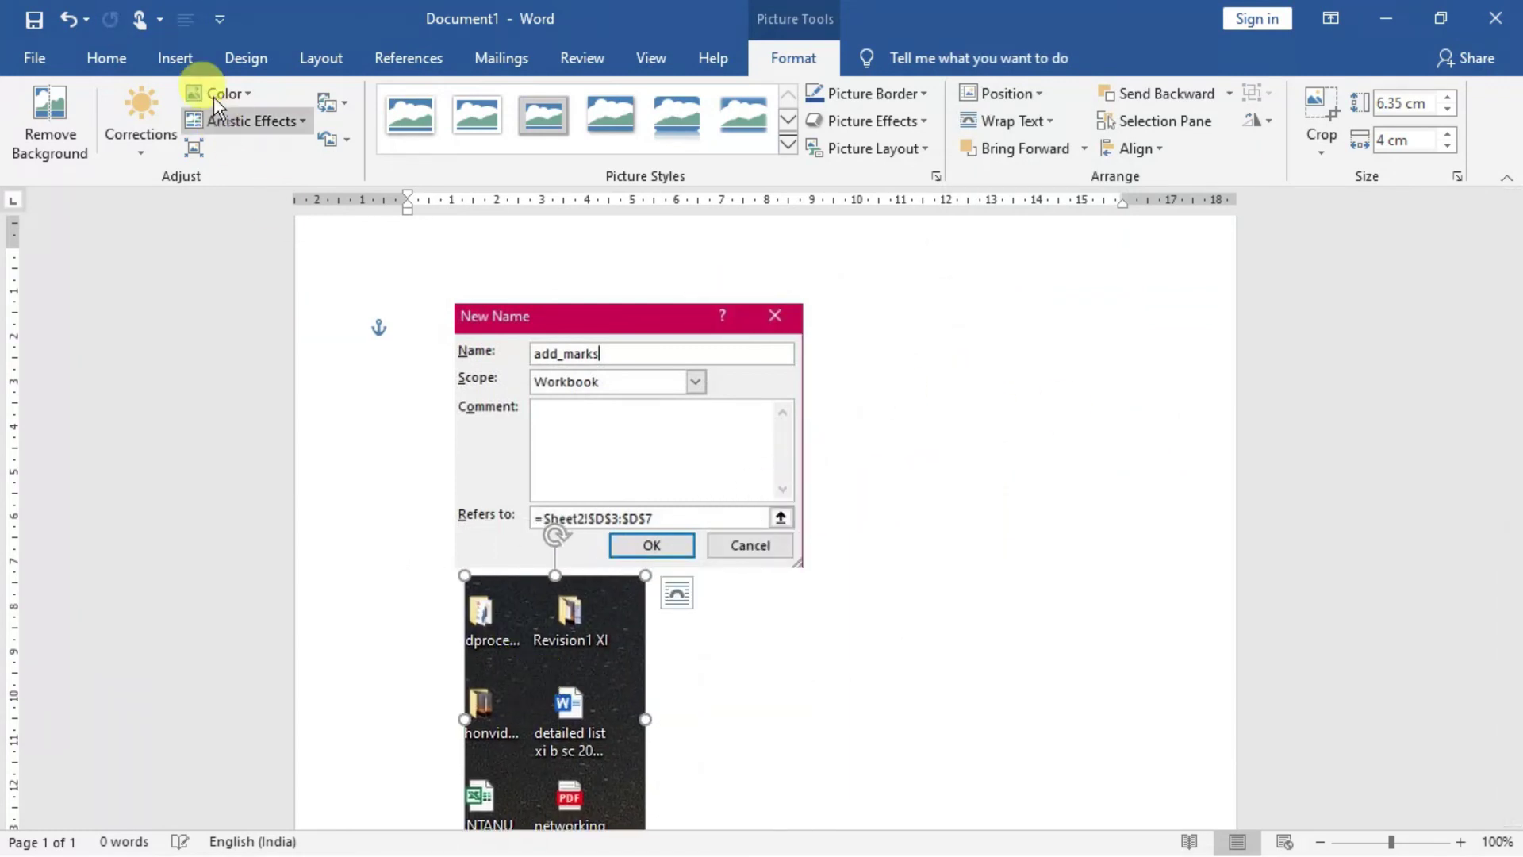
- Search Bing's online pictures for clipart and insert the cartoon of the red-haired man in a blue shirt
click(180, 58)
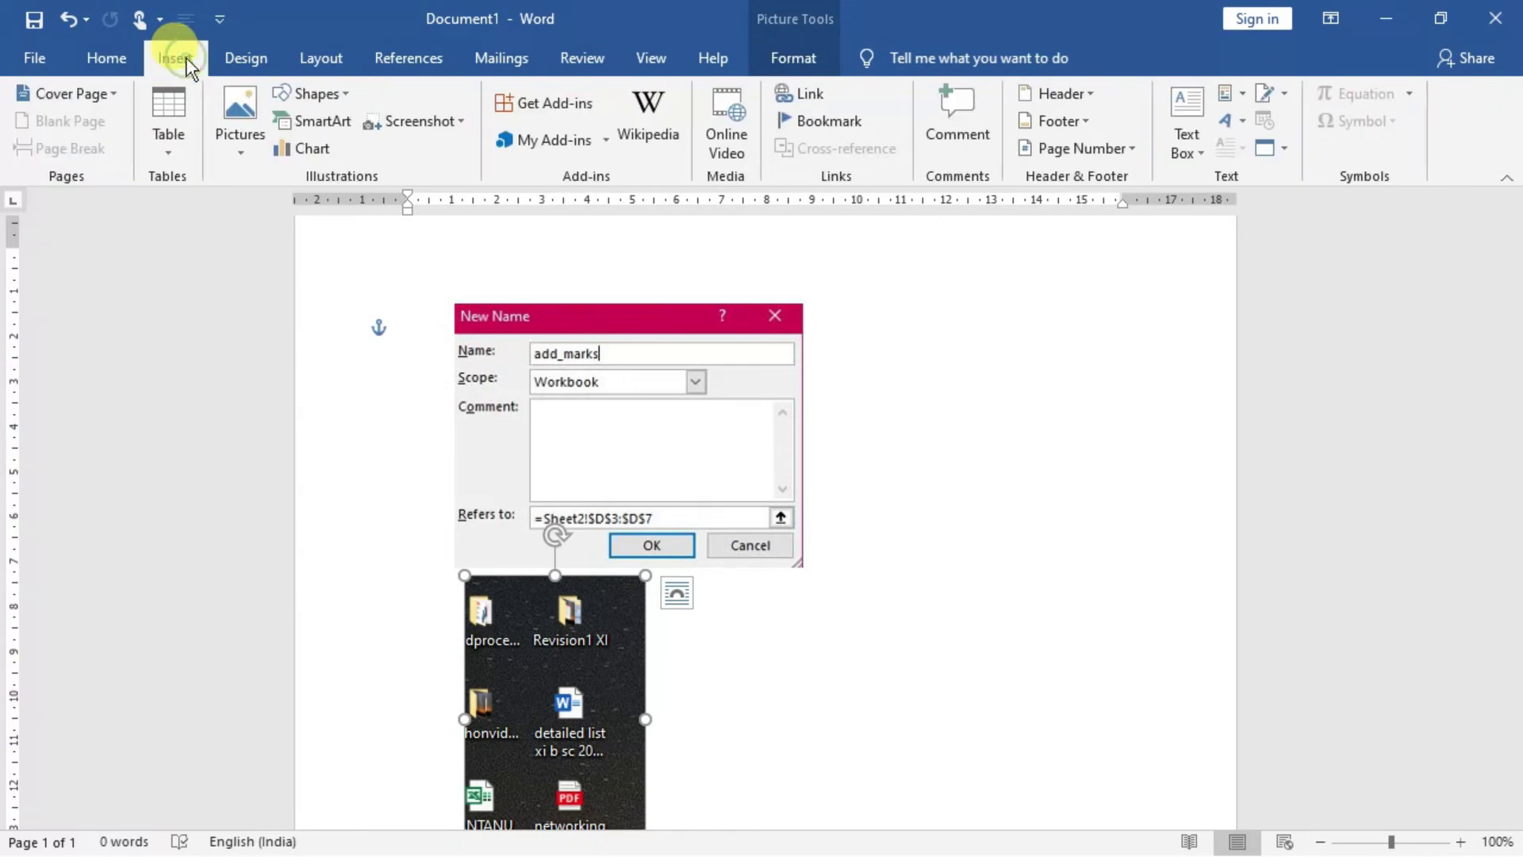
click(227, 141)
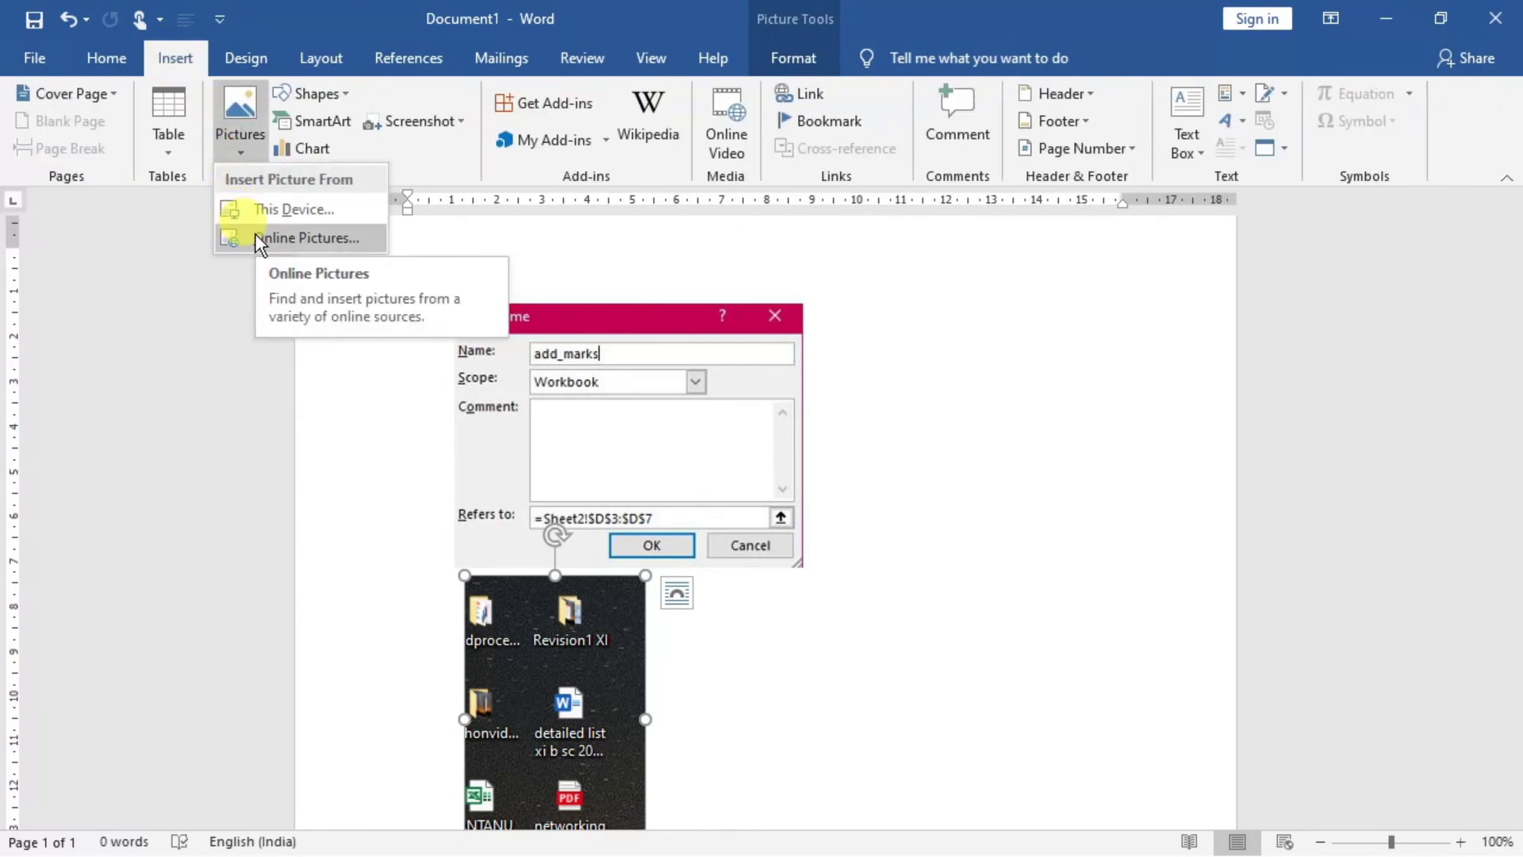
click(255, 236)
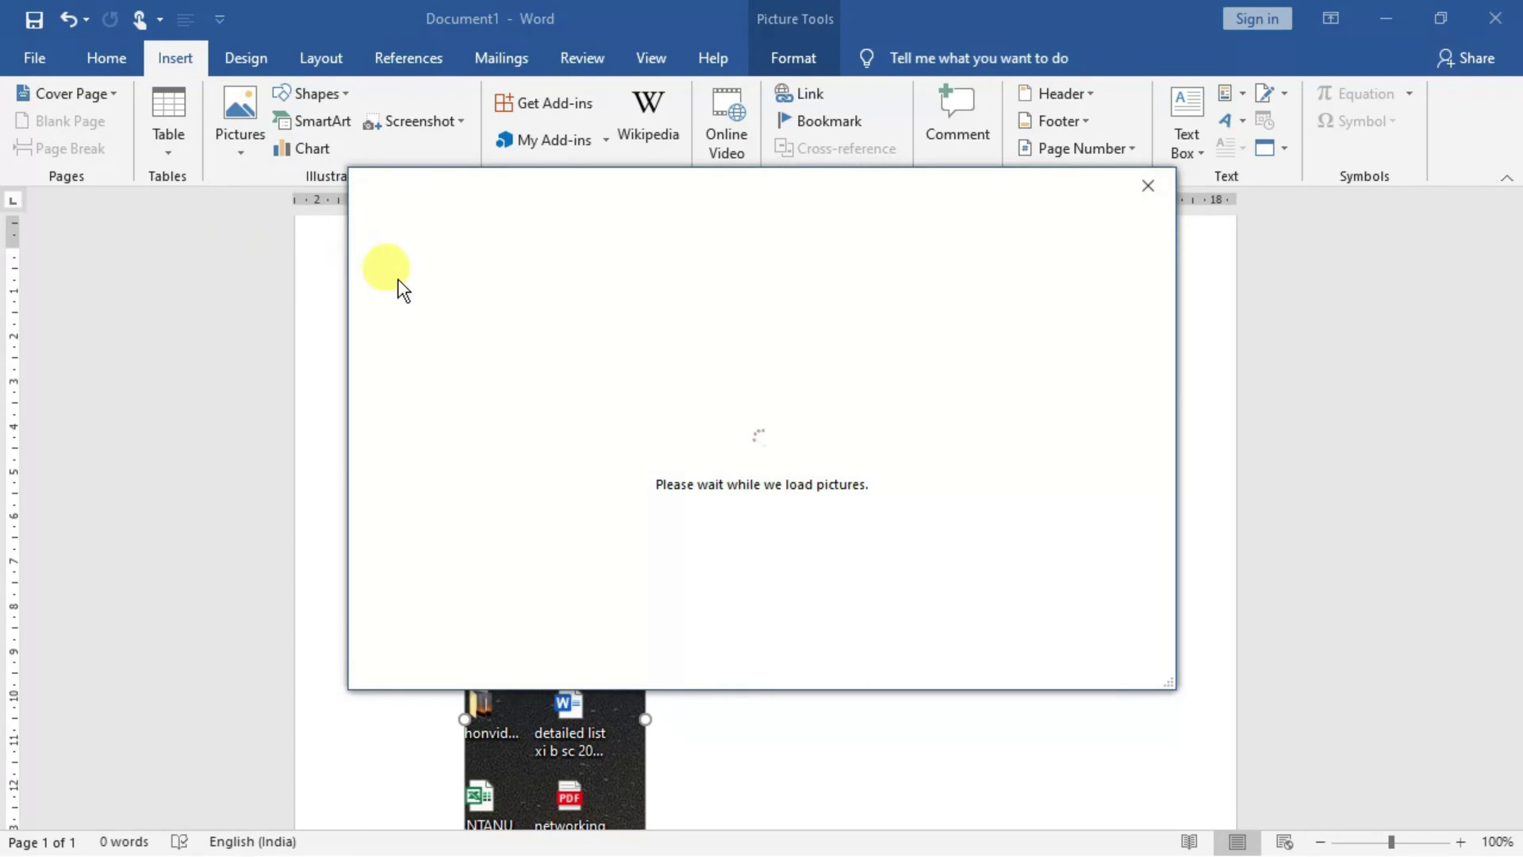
click(870, 308)
text(clipa)
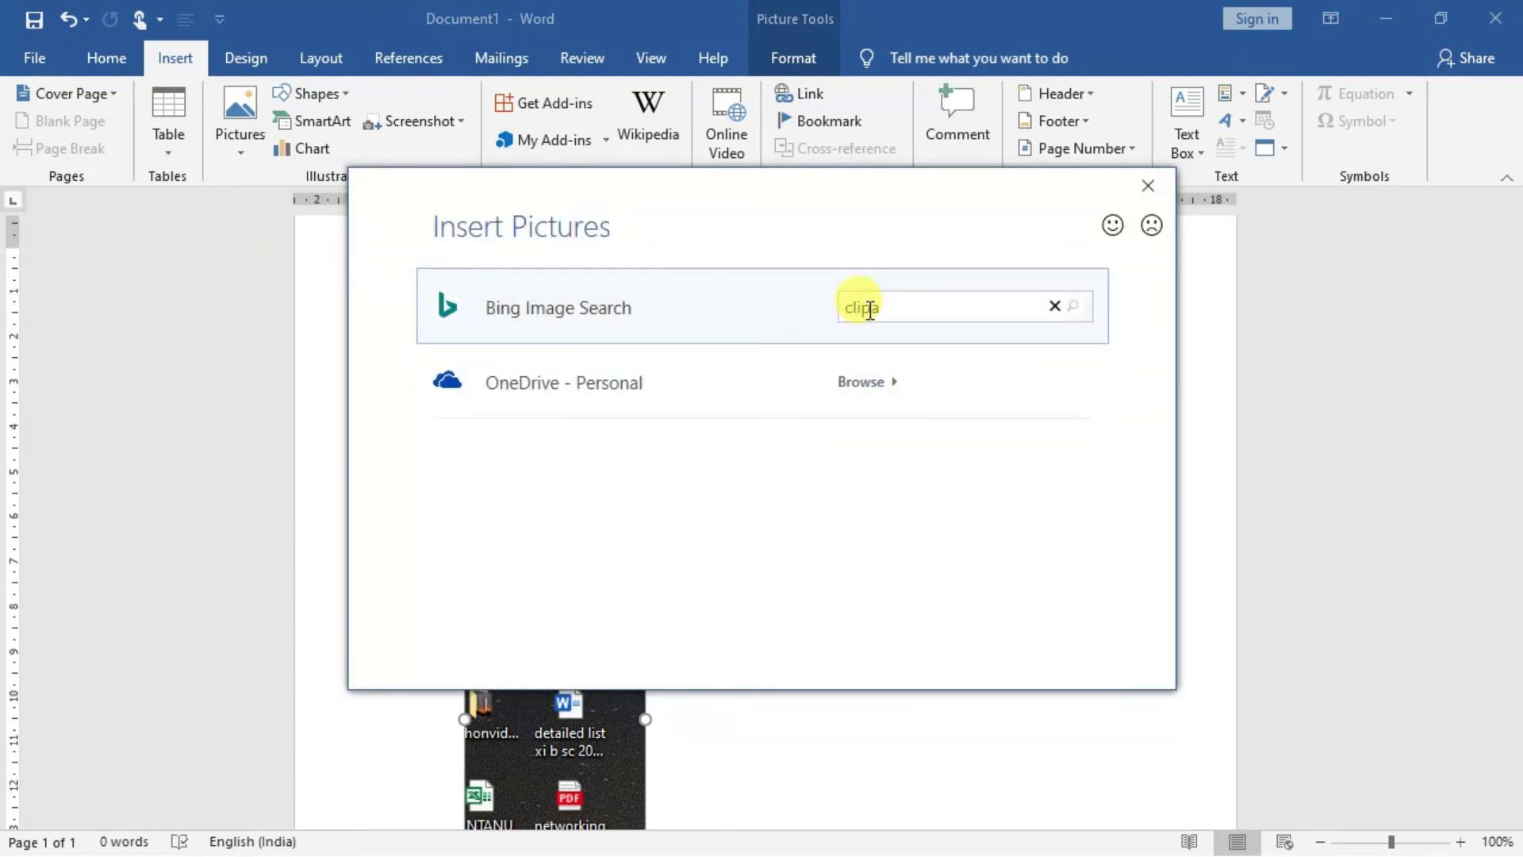
text(rt)
key(Return)
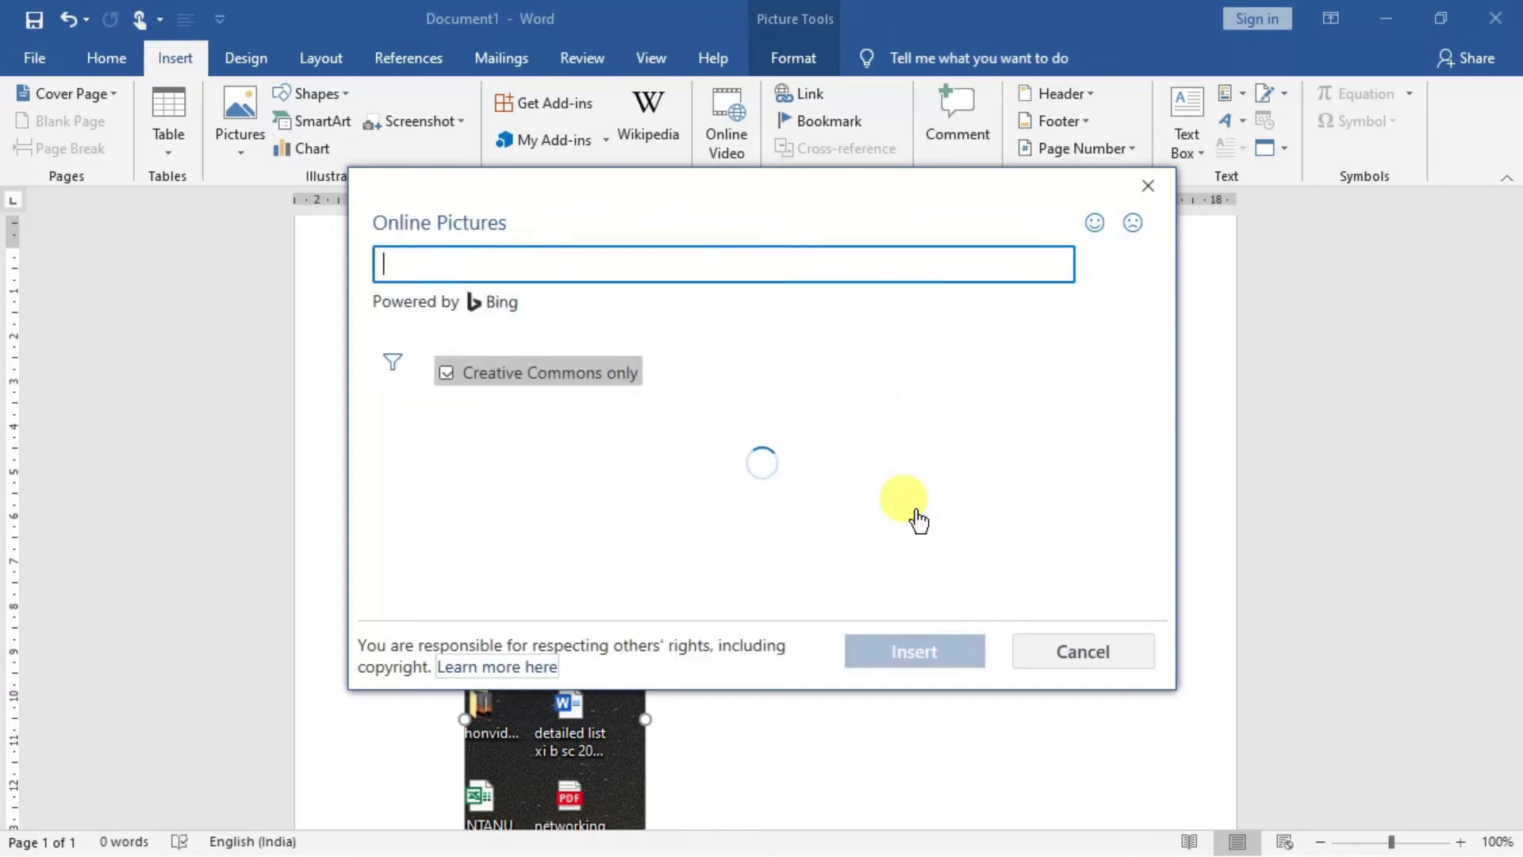
click(918, 520)
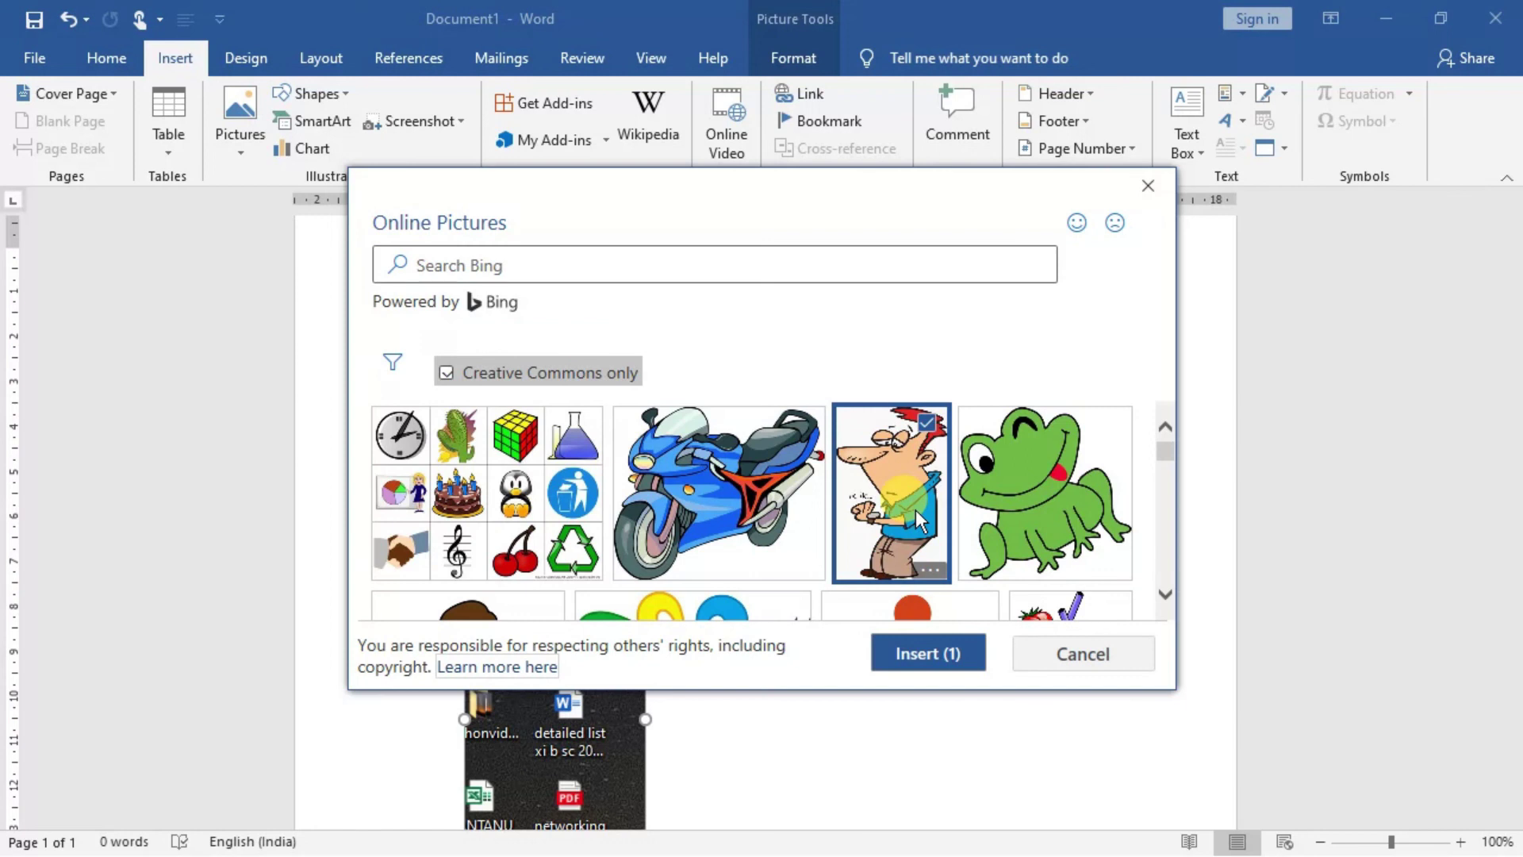
click(953, 649)
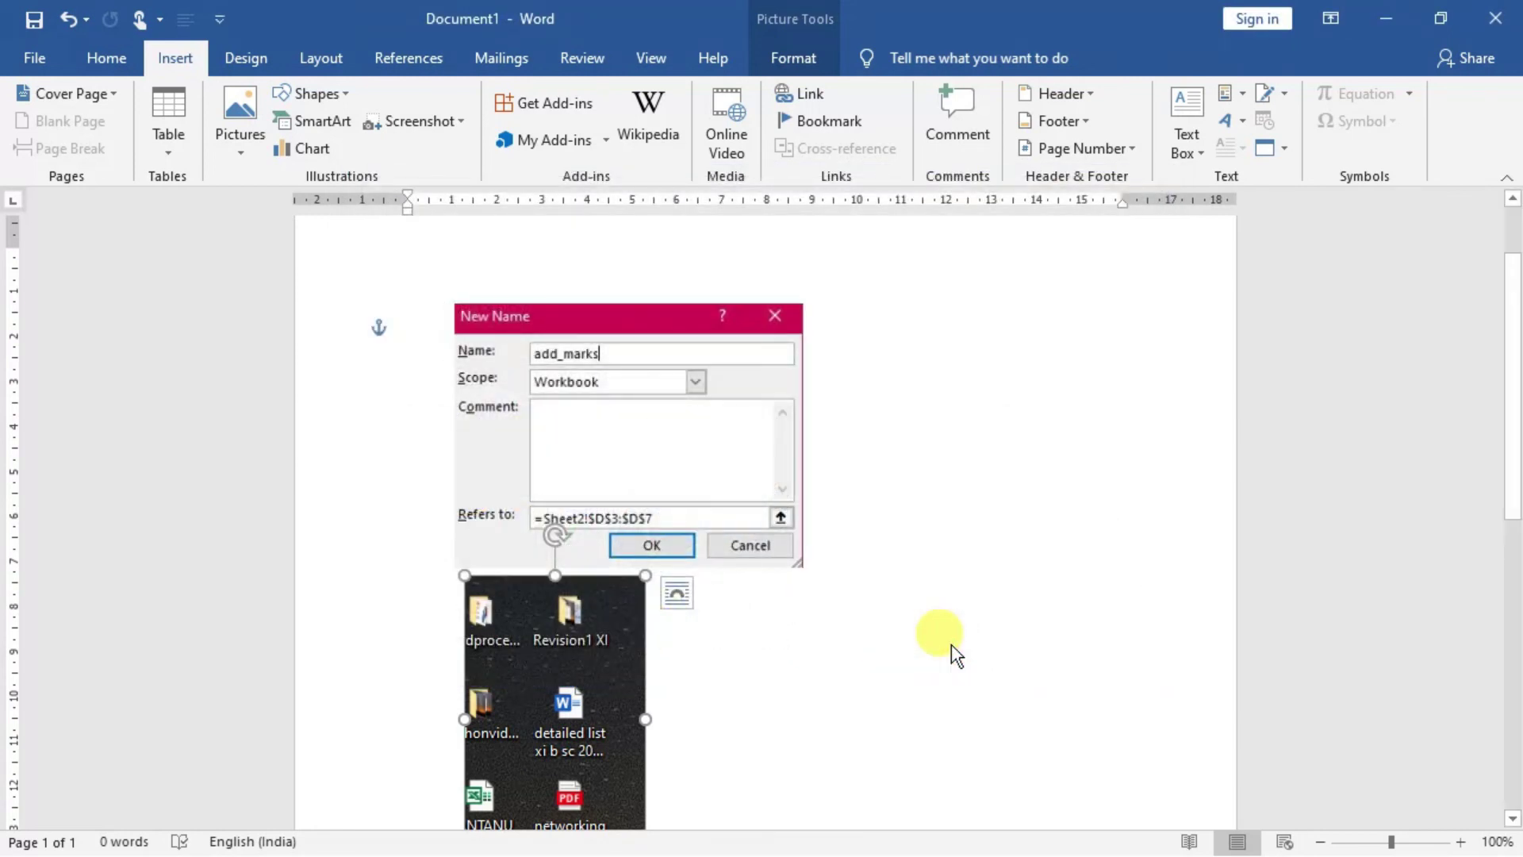